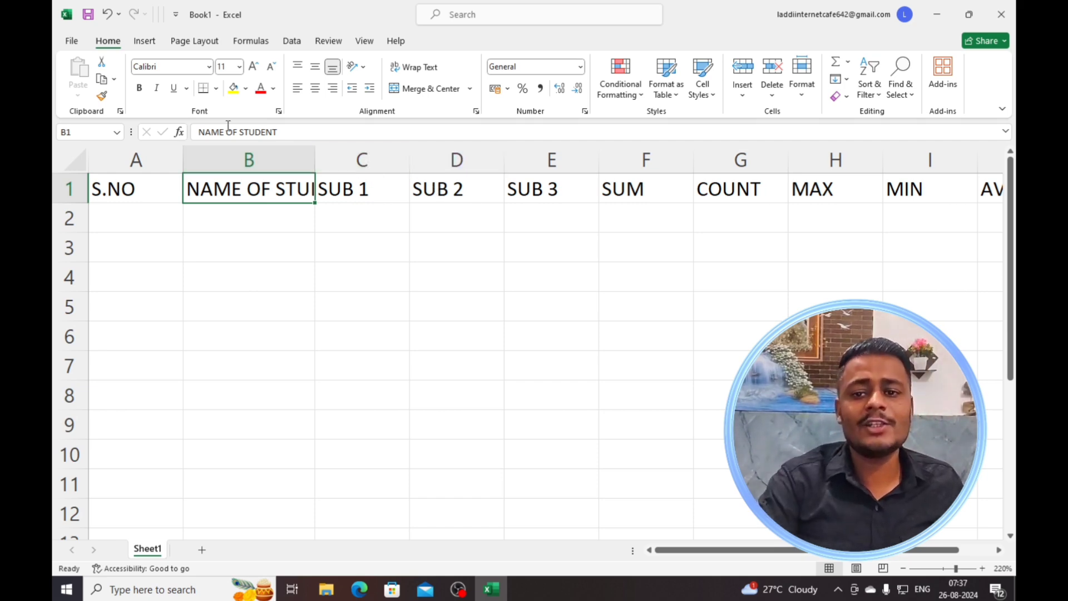
# - Select entire columns and rows one at a time, covering columns B, C and D and rows 2 to 5
pyautogui.click(348, 220)
pyautogui.click(252, 160)
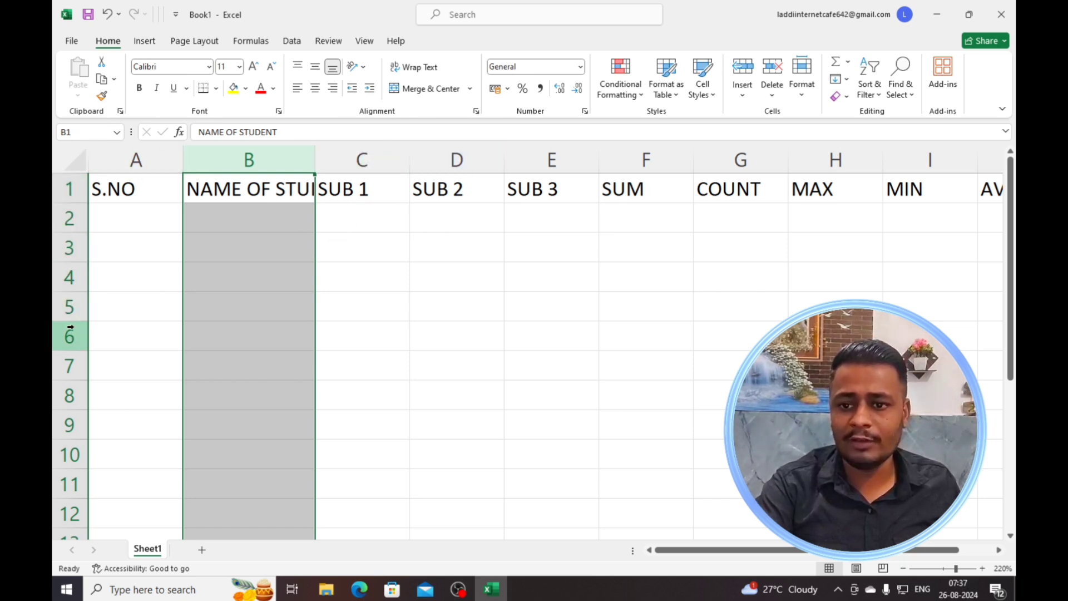
pyautogui.click(68, 245)
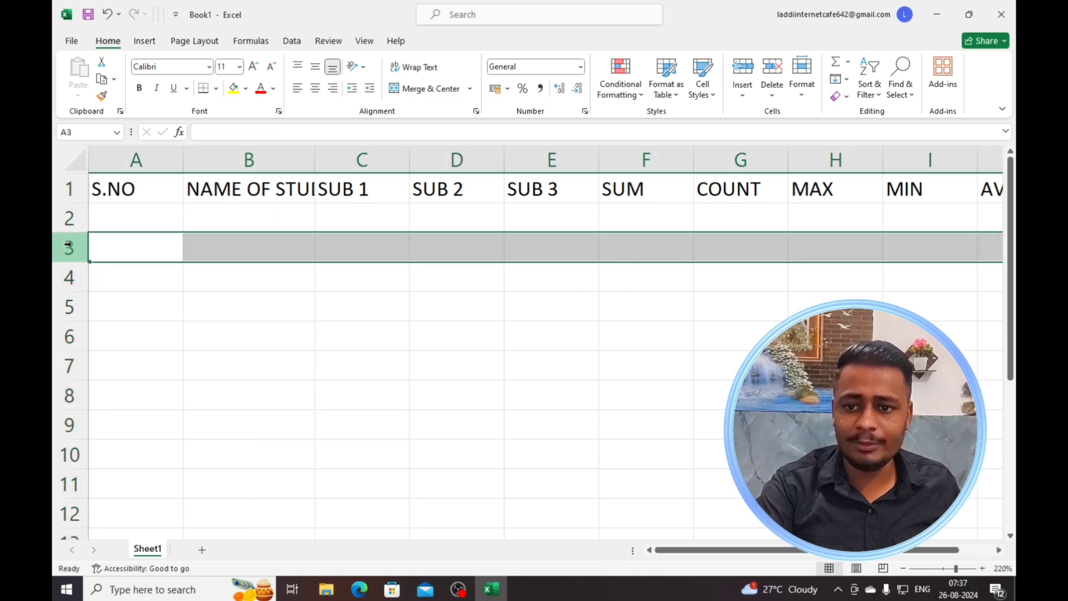
pyautogui.click(68, 275)
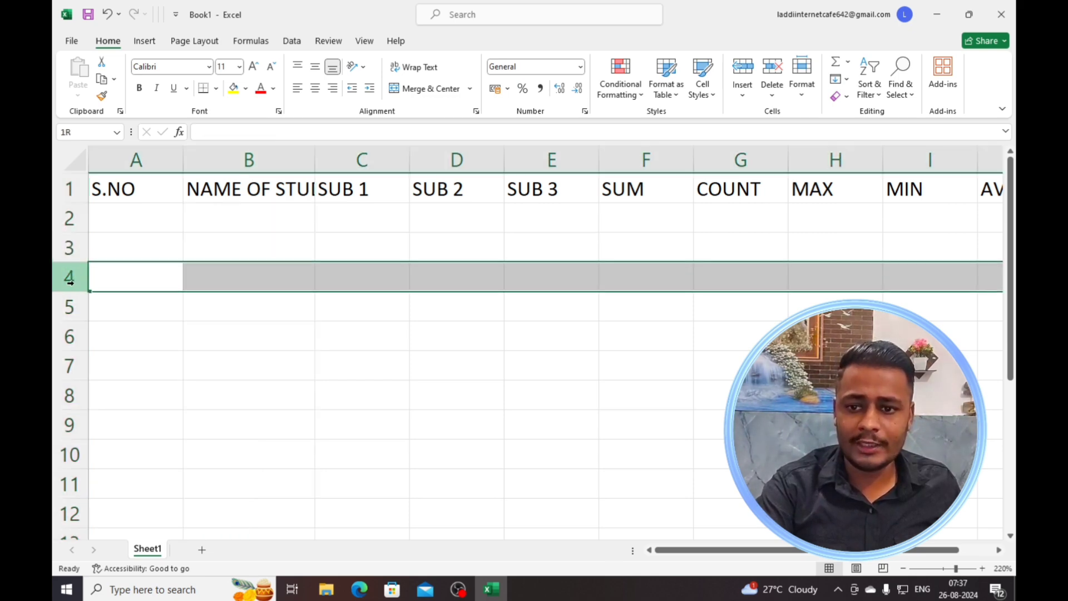
pyautogui.click(462, 160)
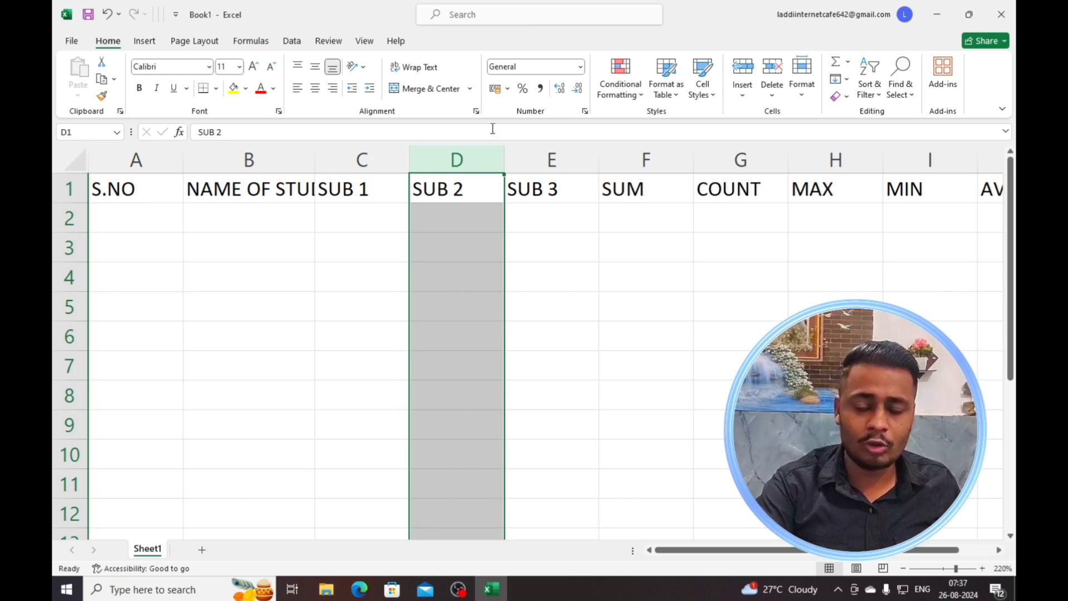
pyautogui.click(70, 278)
pyautogui.click(69, 247)
pyautogui.click(65, 279)
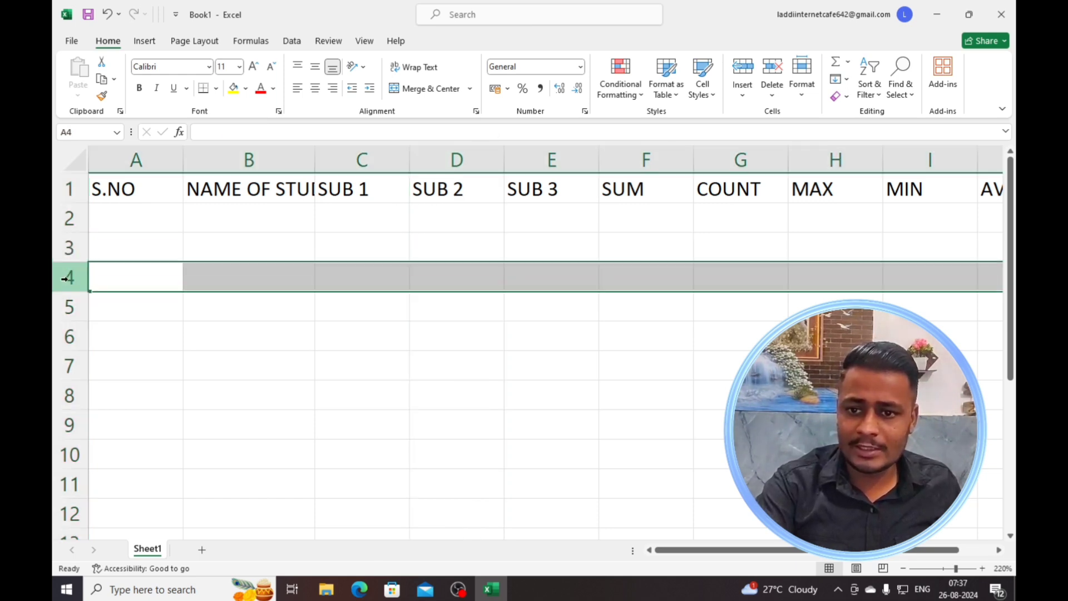
pyautogui.click(68, 307)
pyautogui.click(67, 277)
pyautogui.click(65, 240)
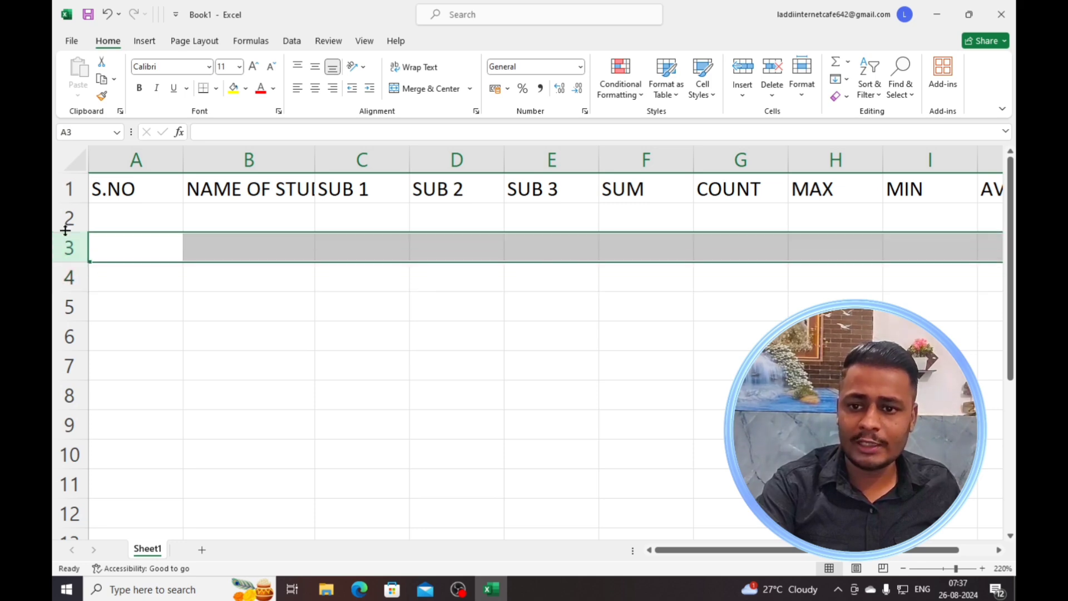
pyautogui.click(66, 220)
pyautogui.click(67, 247)
pyautogui.click(66, 277)
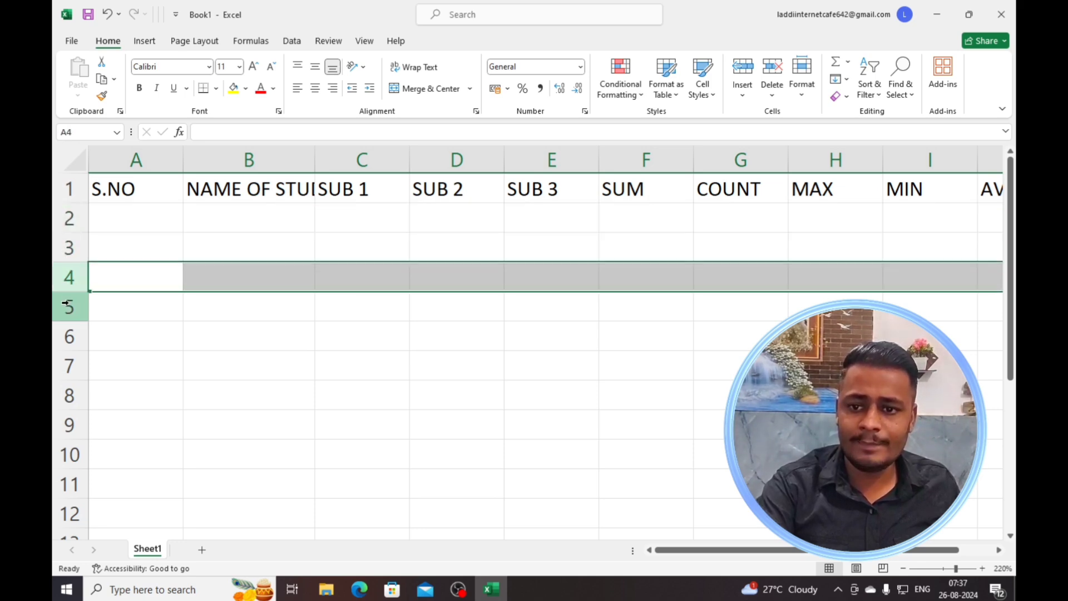
pyautogui.click(65, 305)
pyautogui.click(466, 159)
pyautogui.click(362, 159)
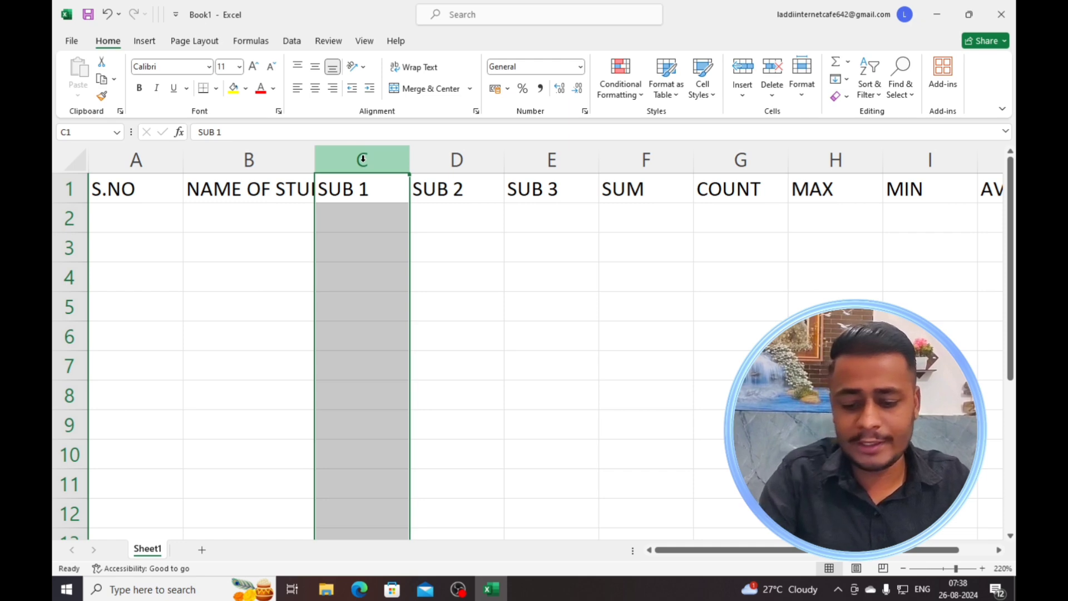
# - Select the entire column containing cell C3, then the entire row containing cell B4
pyautogui.click(406, 250)
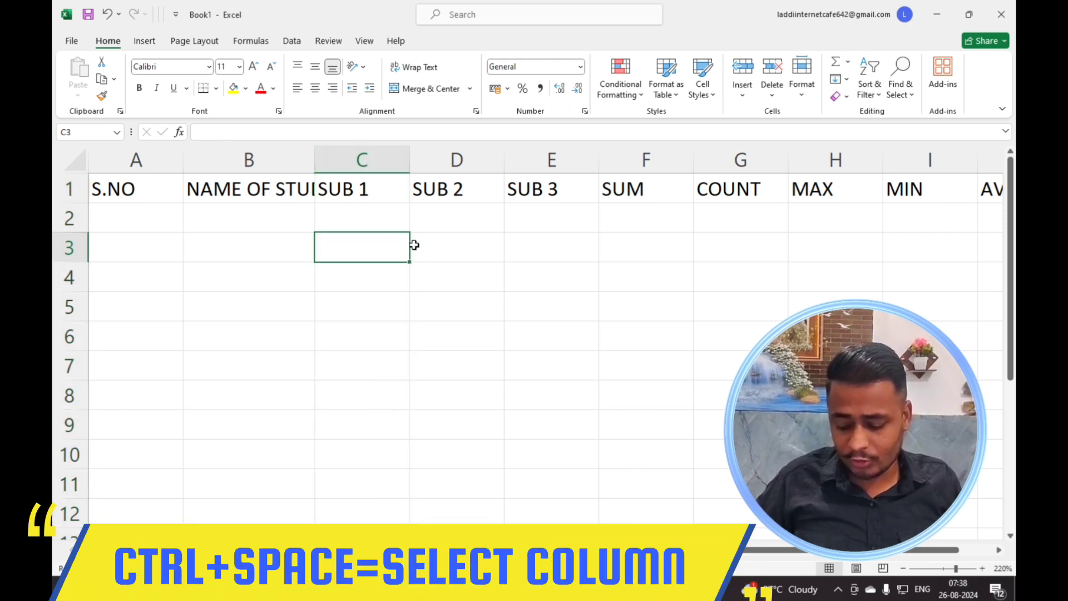
pyautogui.hotkey('ctrl', 'space')
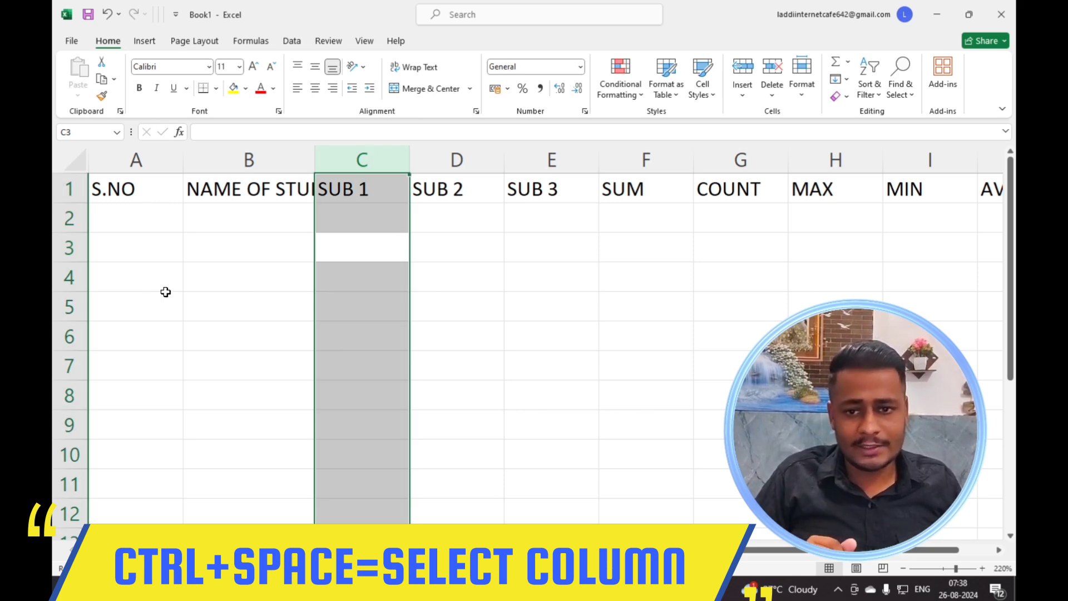
pyautogui.click(210, 286)
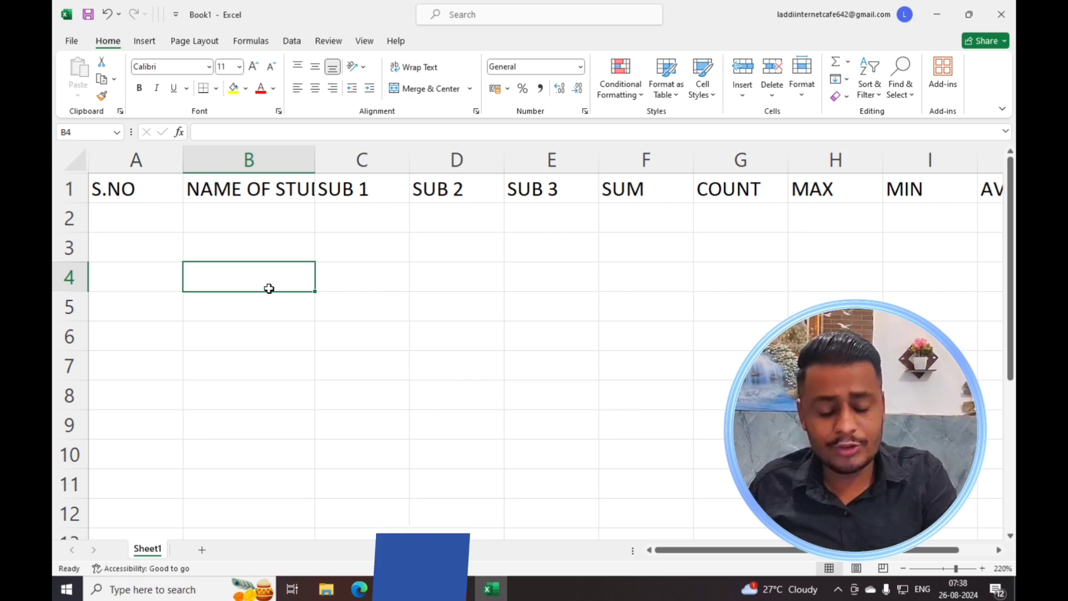
pyautogui.hotkey('shift', 'space')
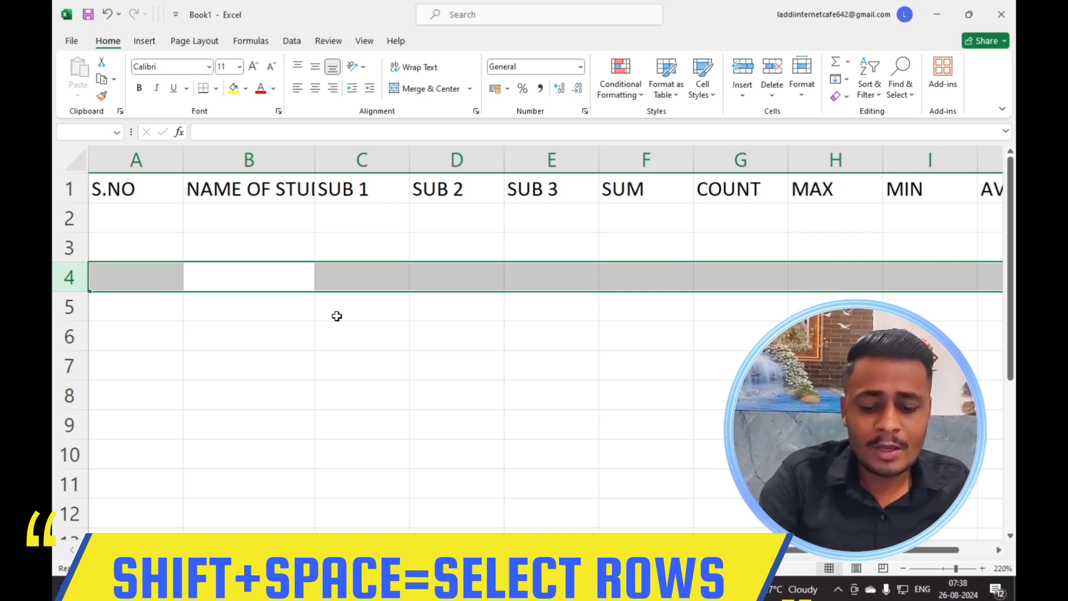
# - Select the entire column containing cell B6, then clear that selection by selecting cell D7
pyautogui.click(277, 324)
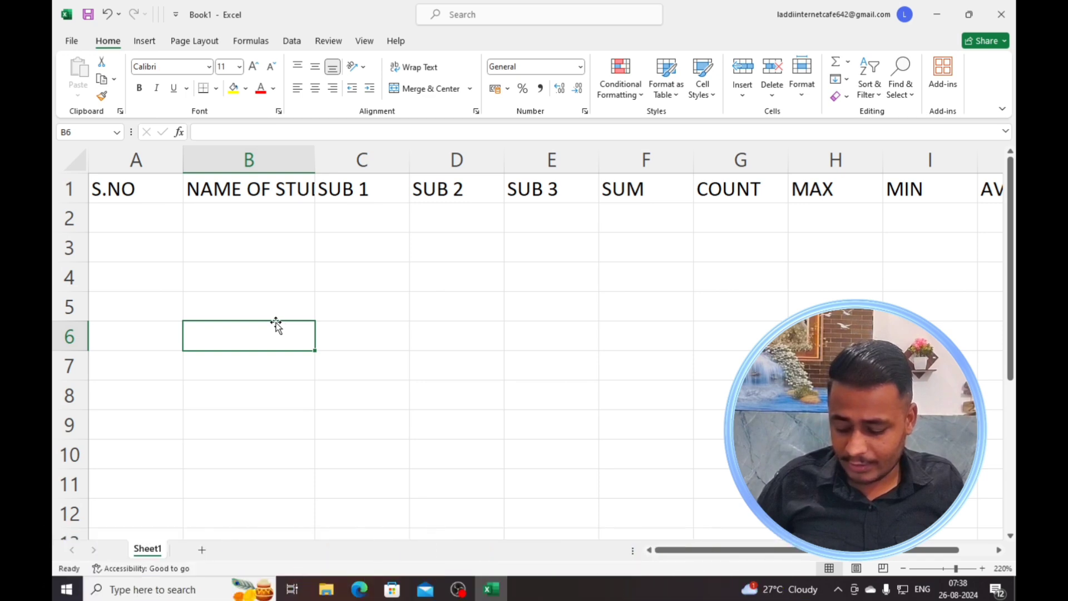
pyautogui.hotkey('ctrl', 'space')
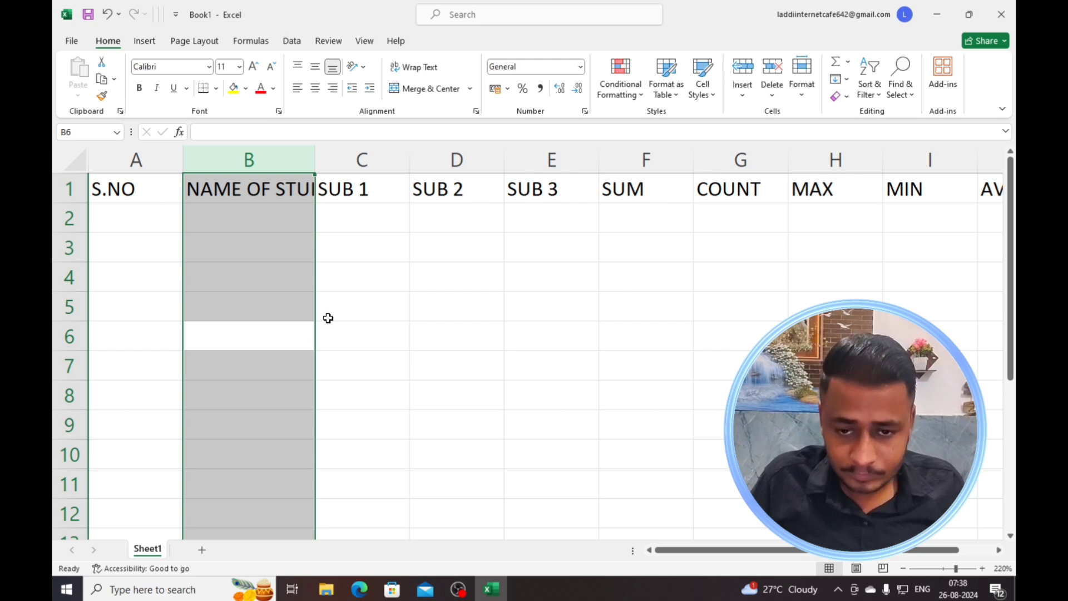
pyautogui.click(490, 368)
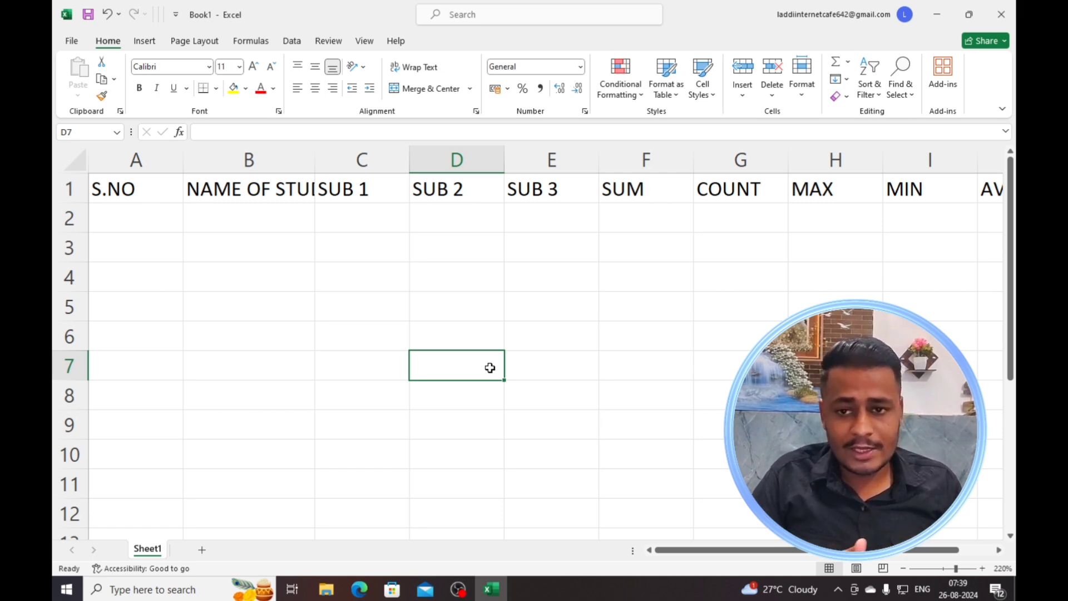
# - Manually size columns A to D to their headings, widening B for NAME OF STUDENT and narrowing A, C and D
pyautogui.click(193, 243)
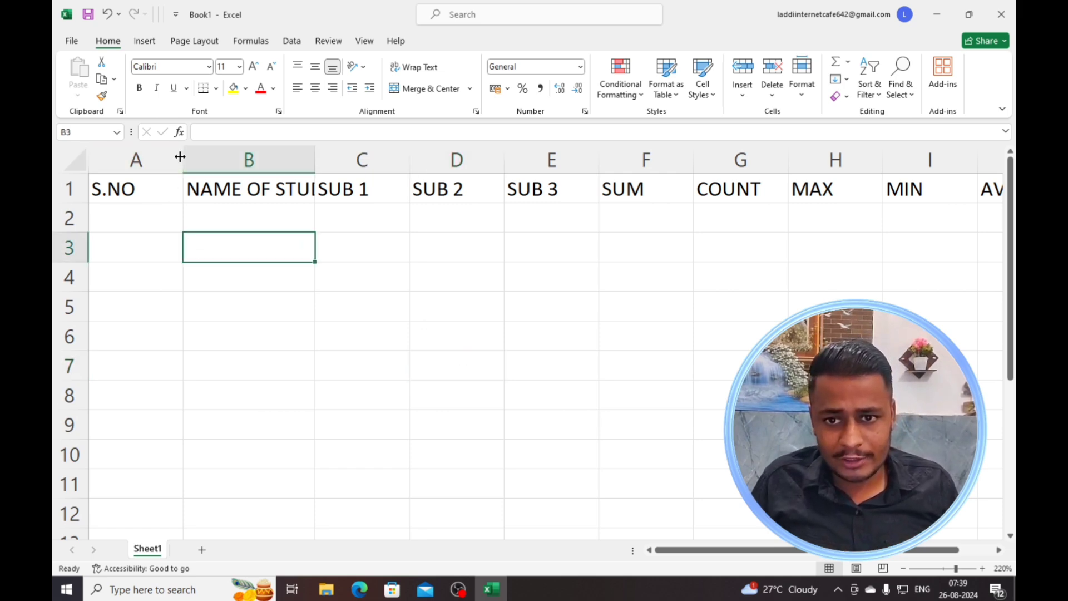
pyautogui.moveTo(180, 157); pyautogui.dragTo(146, 157)
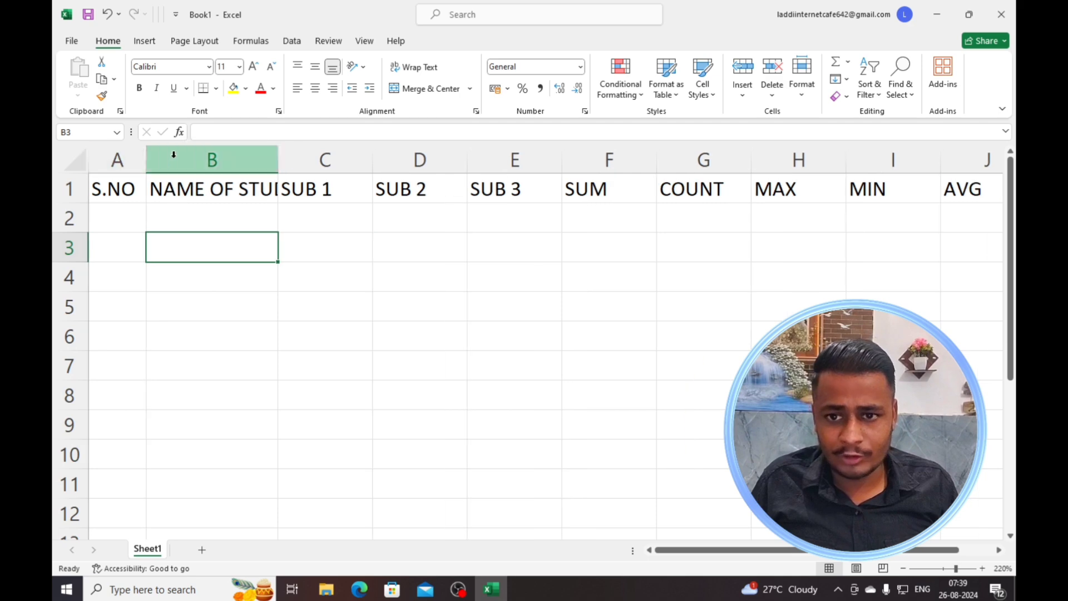
pyautogui.moveTo(278, 157); pyautogui.dragTo(337, 158)
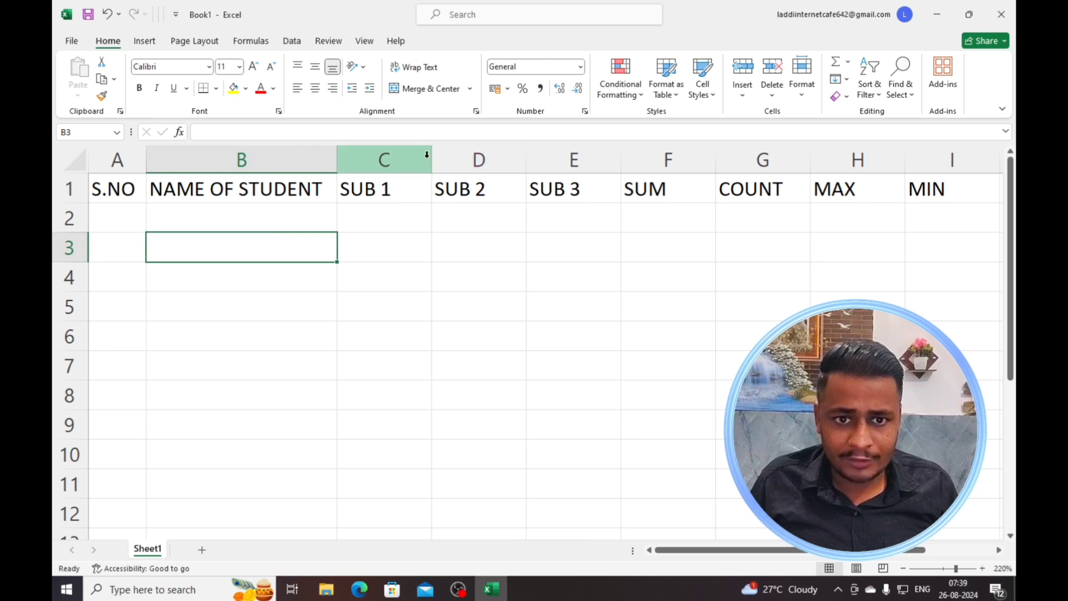
pyautogui.moveTo(432, 158); pyautogui.dragTo(407, 162)
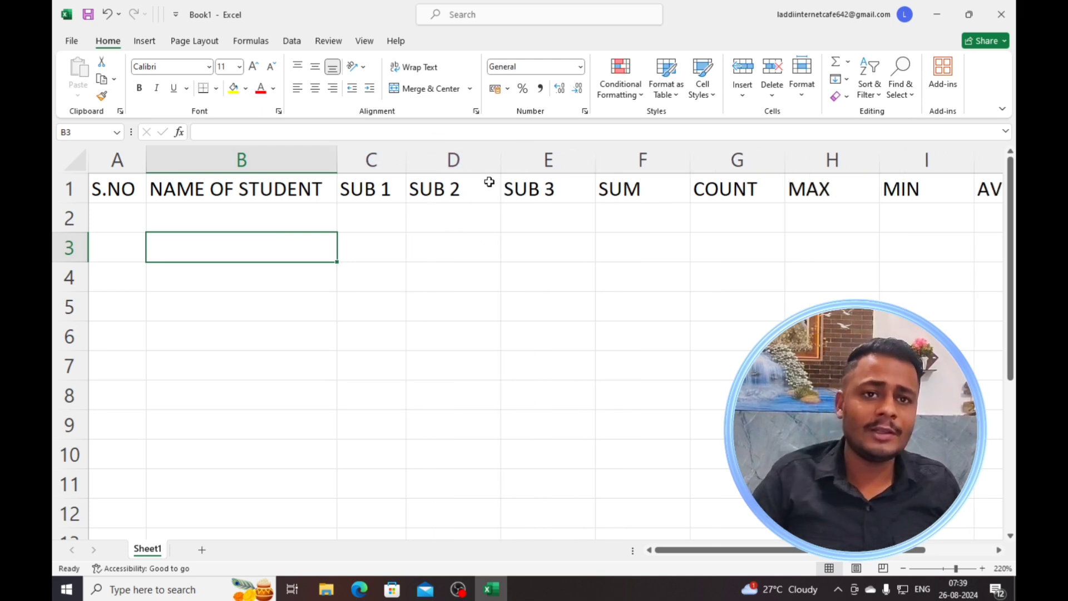
pyautogui.moveTo(500, 155); pyautogui.dragTo(468, 158)
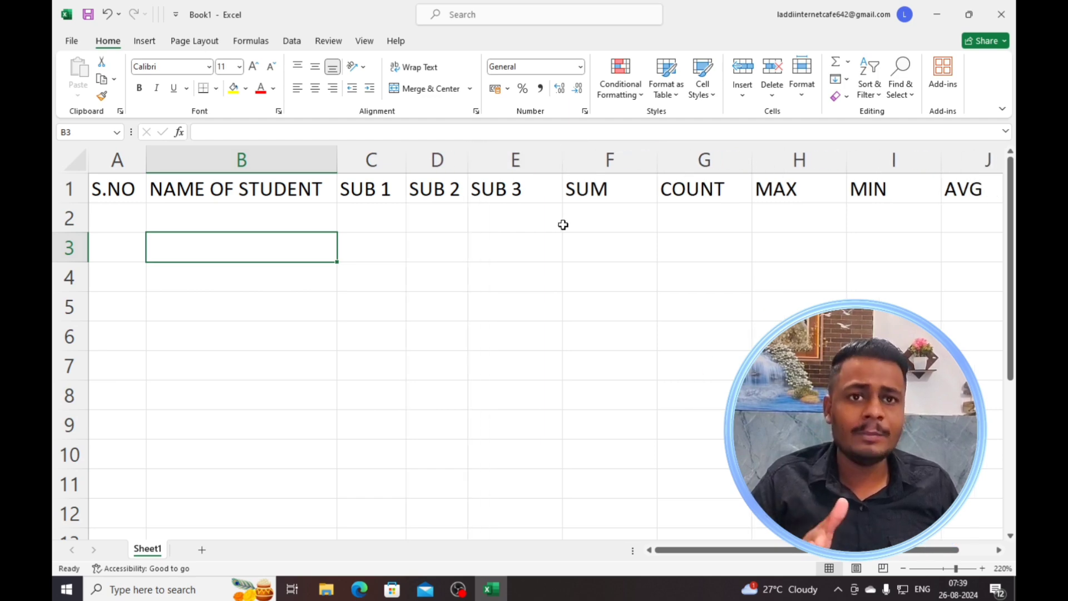
pyautogui.click(454, 257)
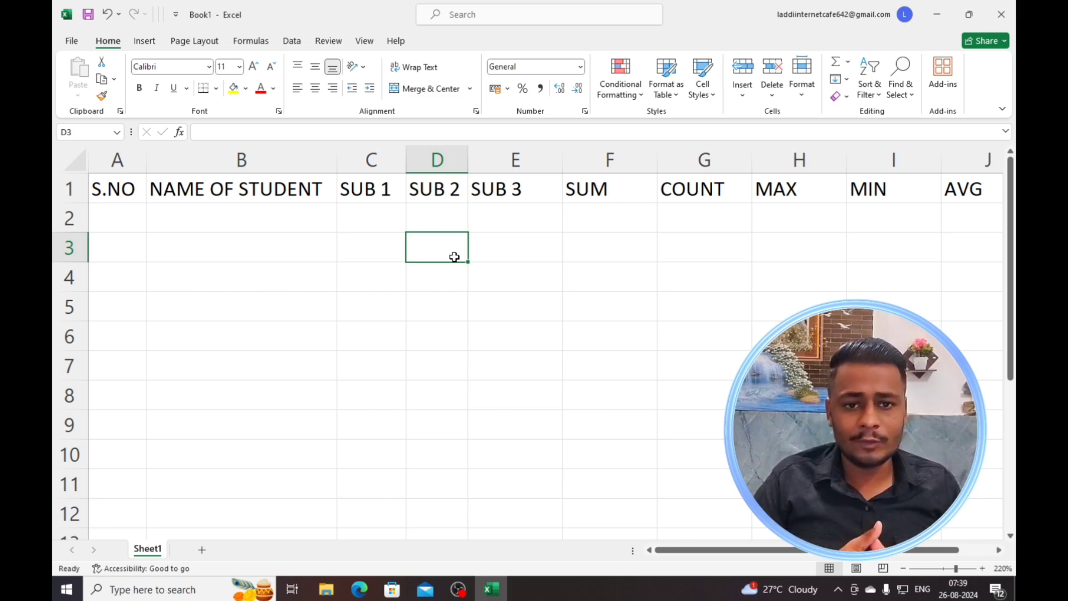
pyautogui.click(384, 272)
# - Select the whole heading range starting from cell B1, then the entire sheet starting from empty cell E6
pyautogui.click(208, 187)
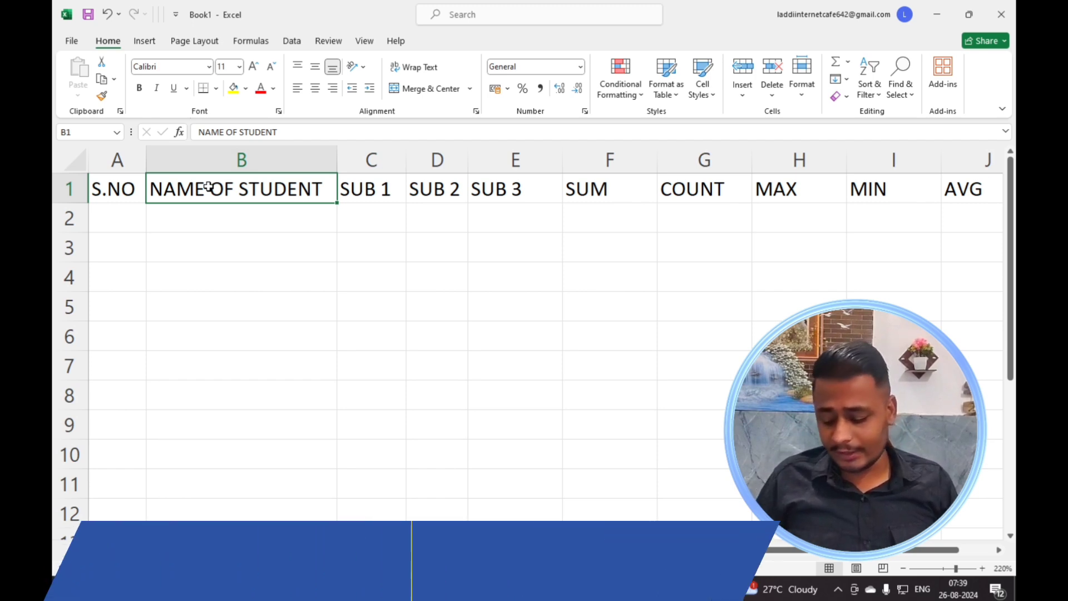
pyautogui.hotkey('ctrl', 'a')
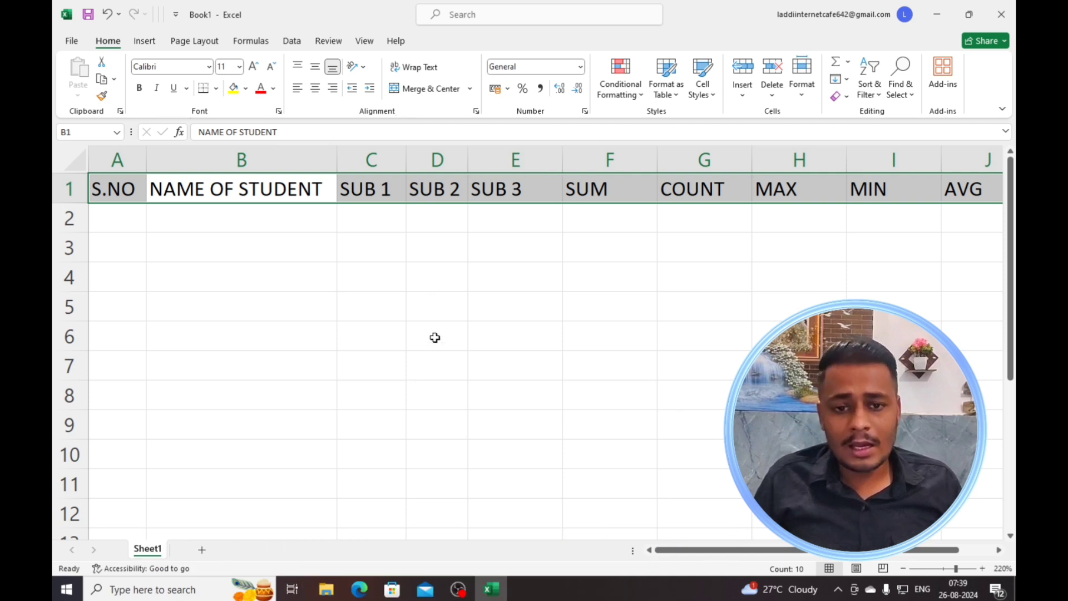
pyautogui.click(530, 342)
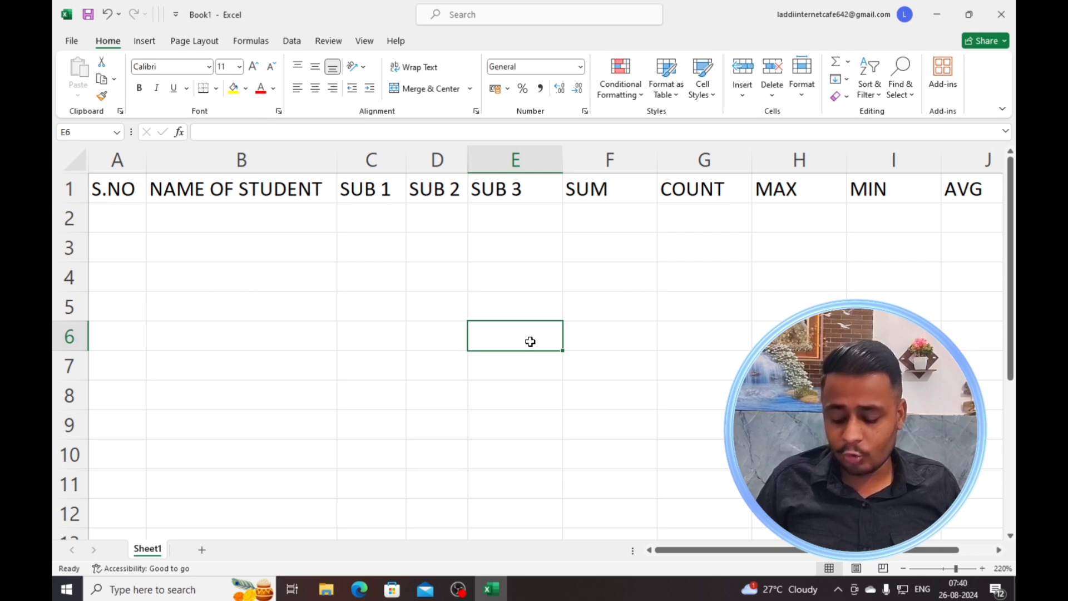
pyautogui.hotkey('ctrl', 'a')
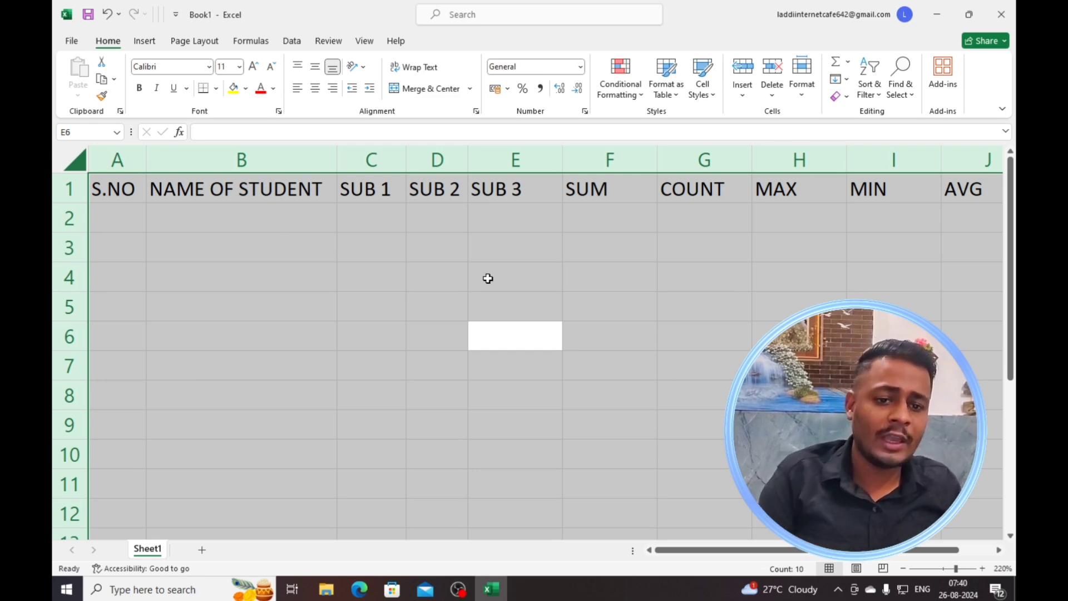
pyautogui.click(539, 272)
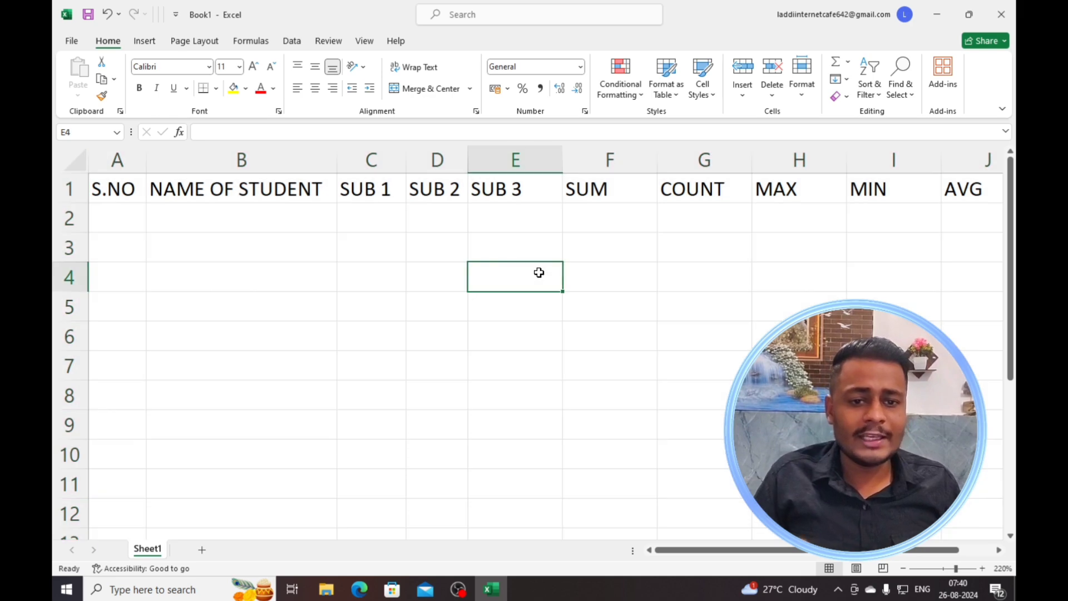
pyautogui.click(672, 327)
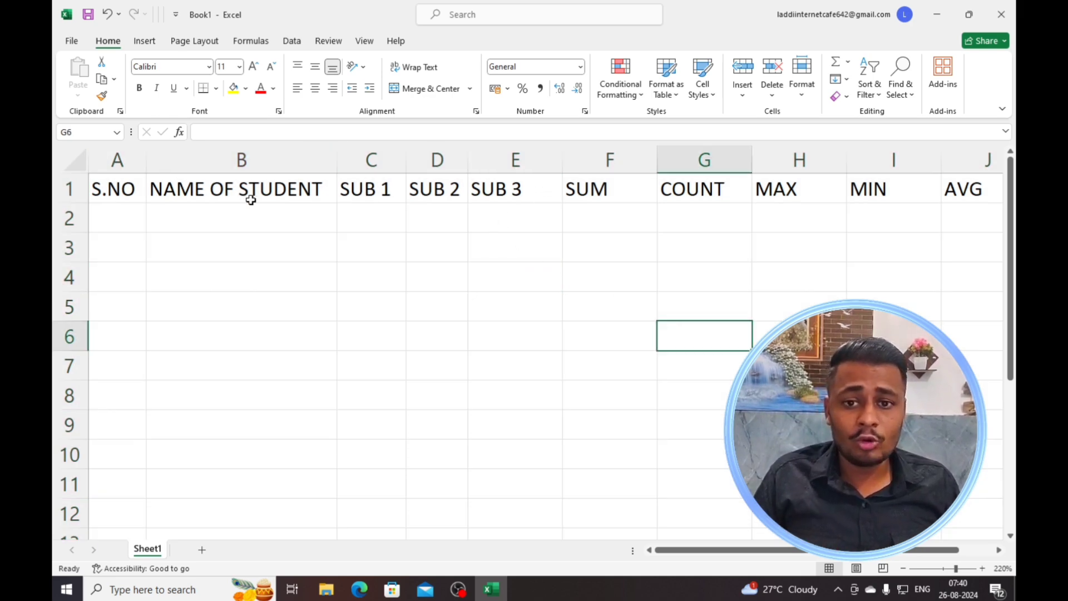
# - Select the heading range from S.NO to AVG and AutoFit its column widths
pyautogui.click(271, 187)
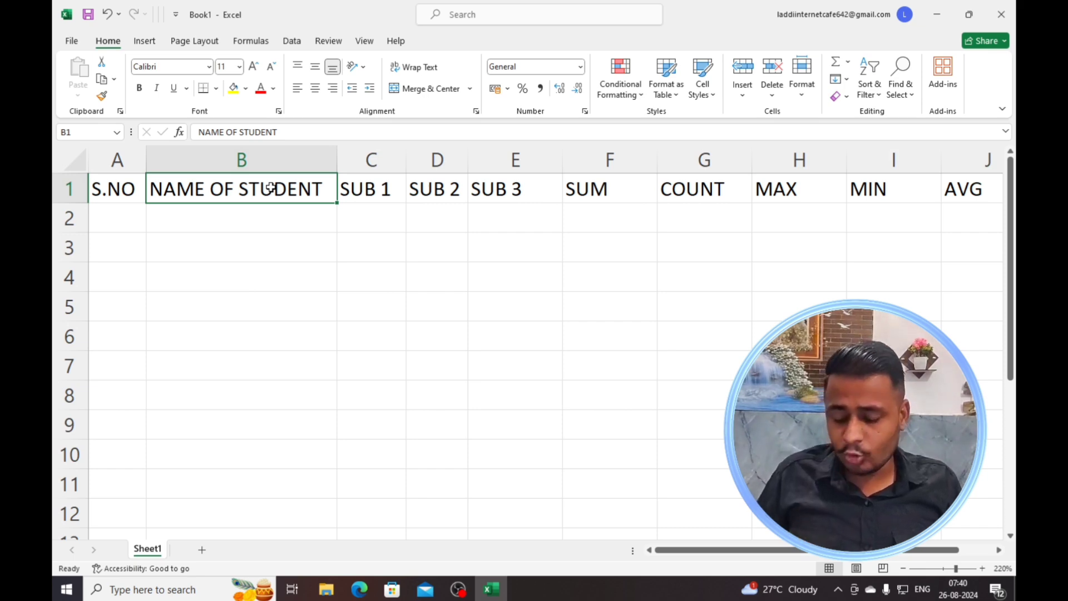
pyautogui.hotkey('ctrl', 'q')
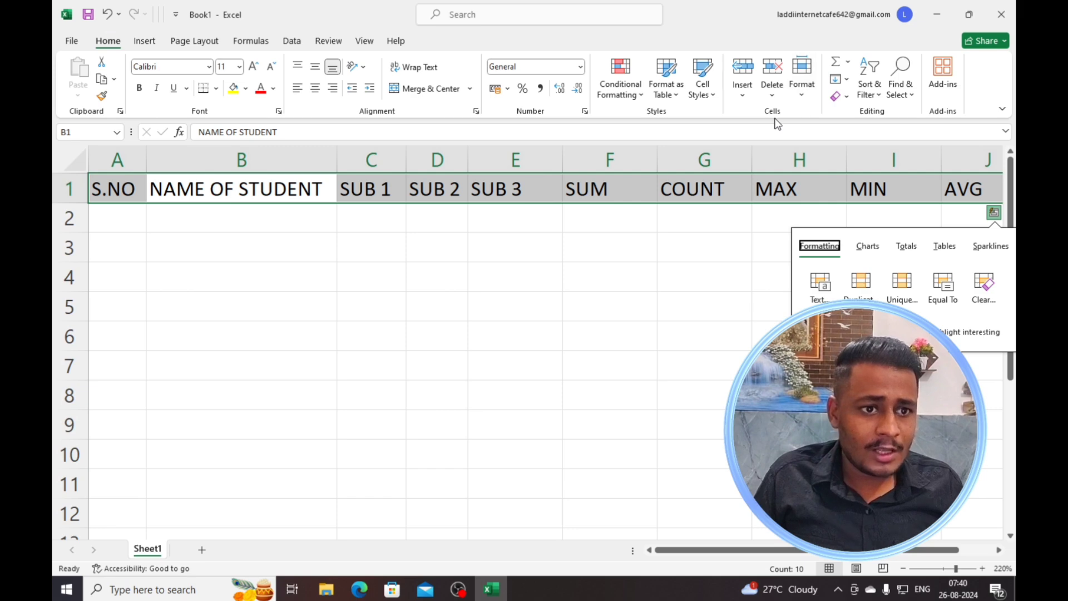
pyautogui.click(803, 99)
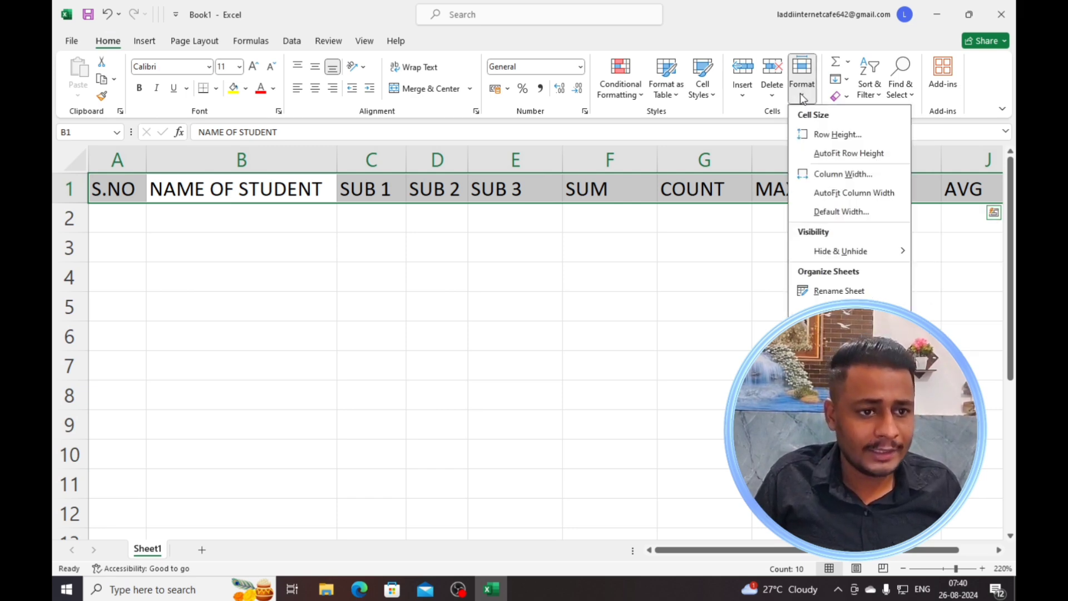
pyautogui.click(866, 194)
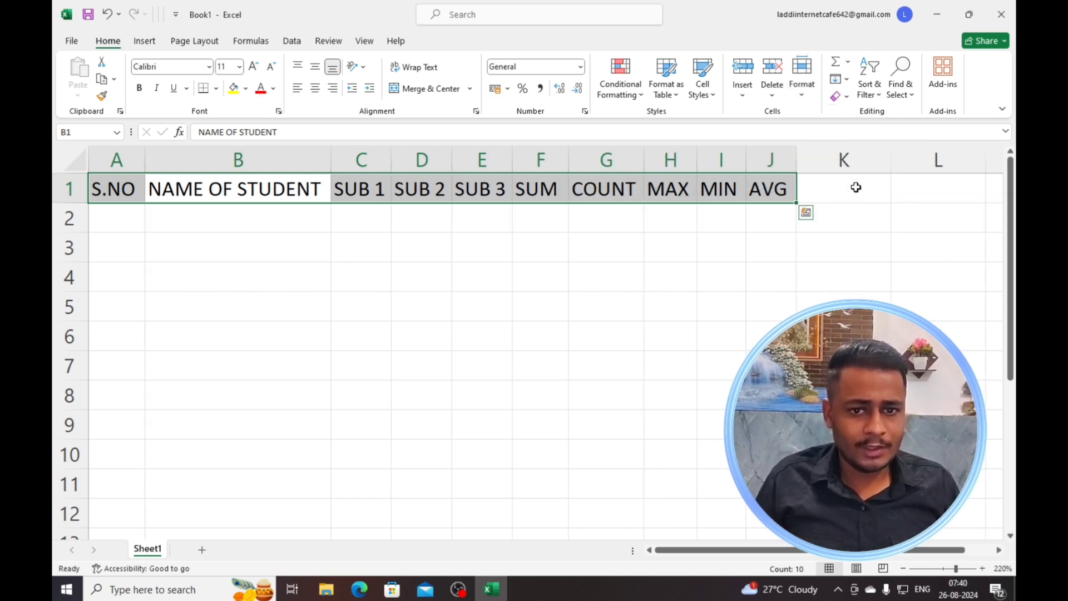
pyautogui.click(478, 245)
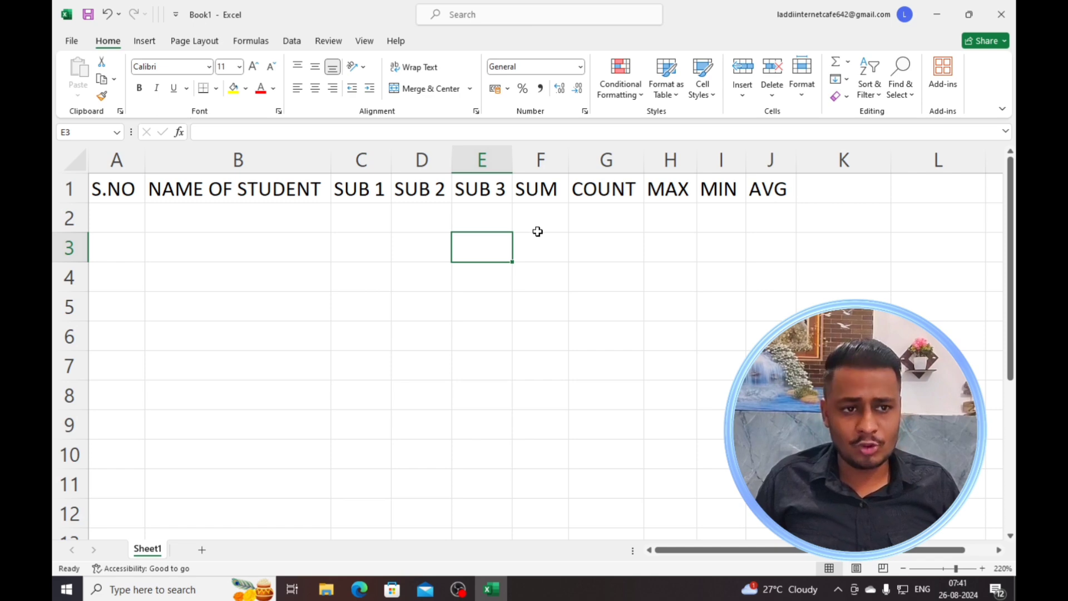
# - Undo the column width AutoFit and clear the heading range selection
pyautogui.hotkey('ctrl', 'z')
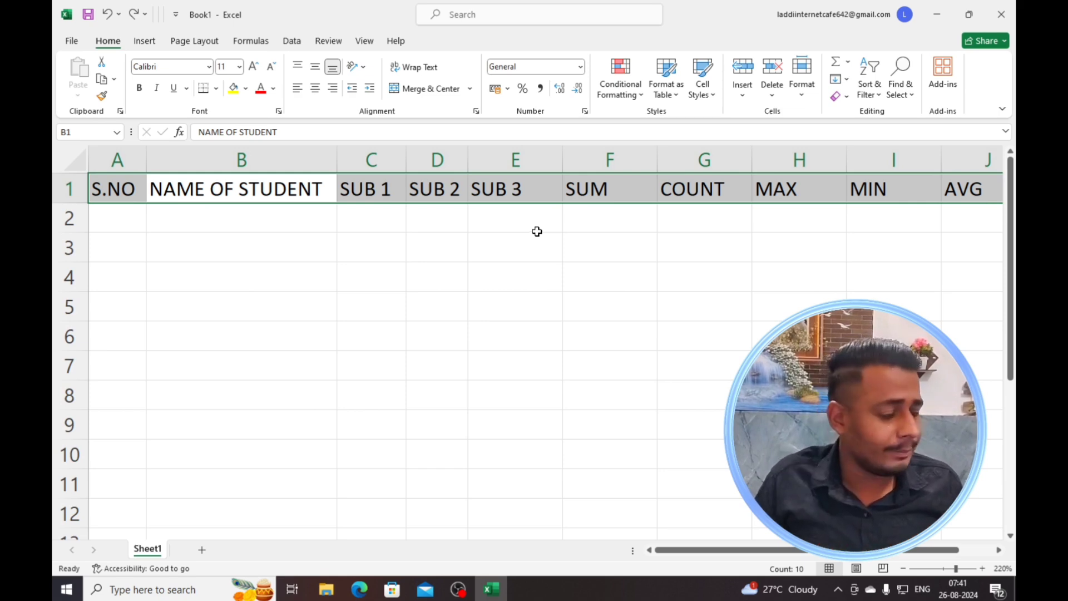
pyautogui.click(536, 232)
# - Select the heading range around NAME OF STUDENT in B1 and AutoFit the column widths to the headings
pyautogui.click(198, 192)
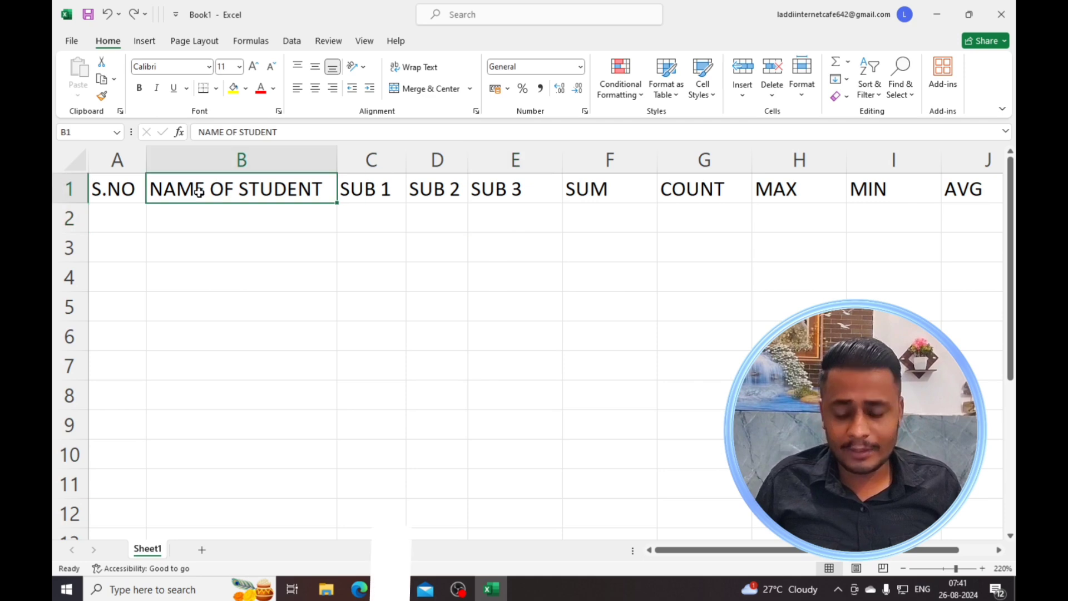
pyautogui.hotkey('ctrl', 'a')
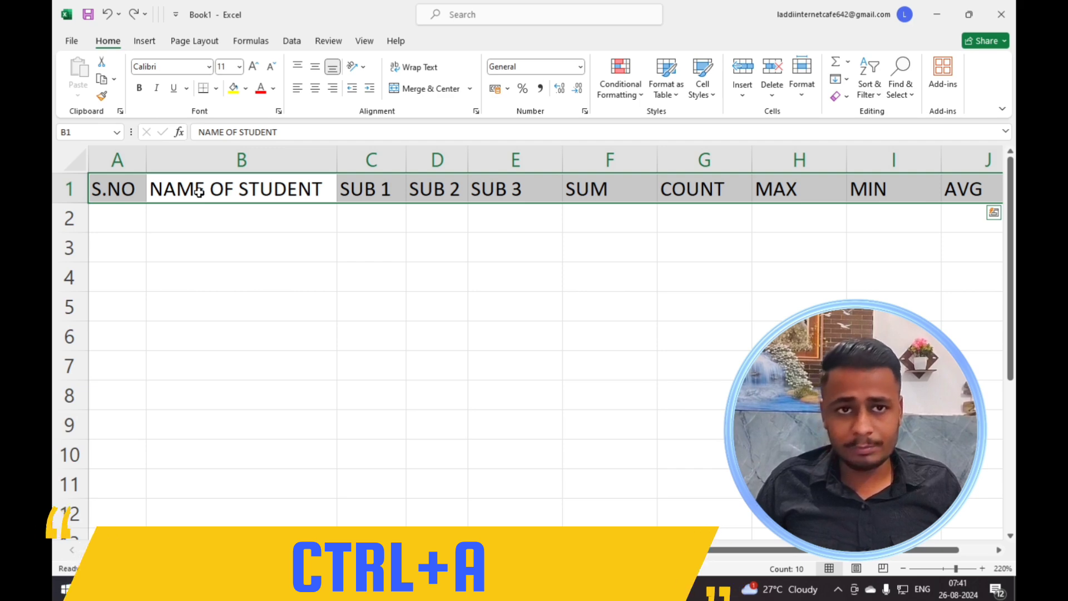
pyautogui.press('alt')
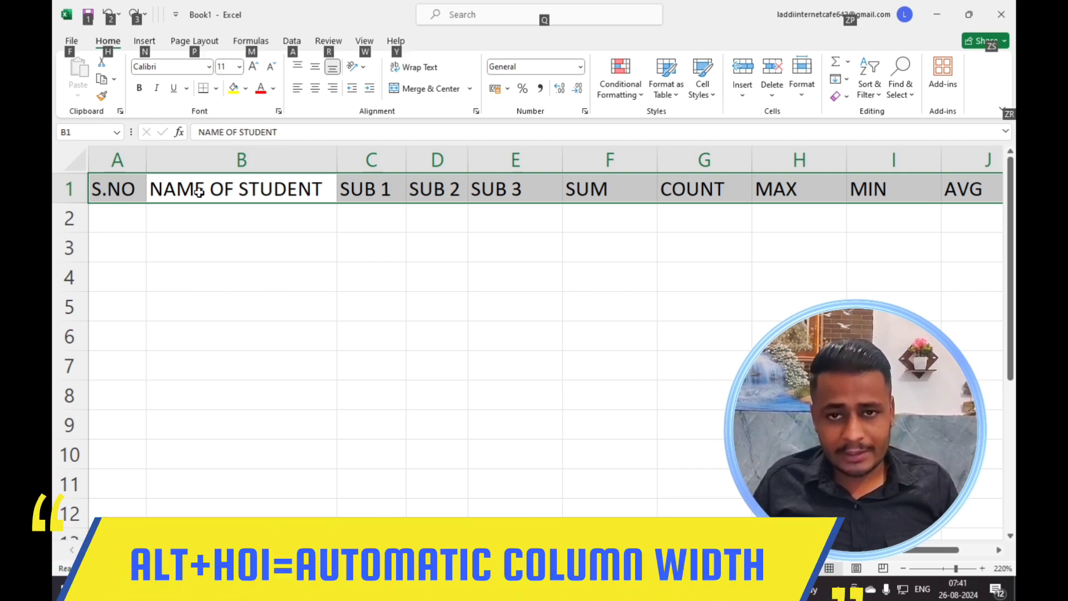
pyautogui.press('h')
pyautogui.press('o')
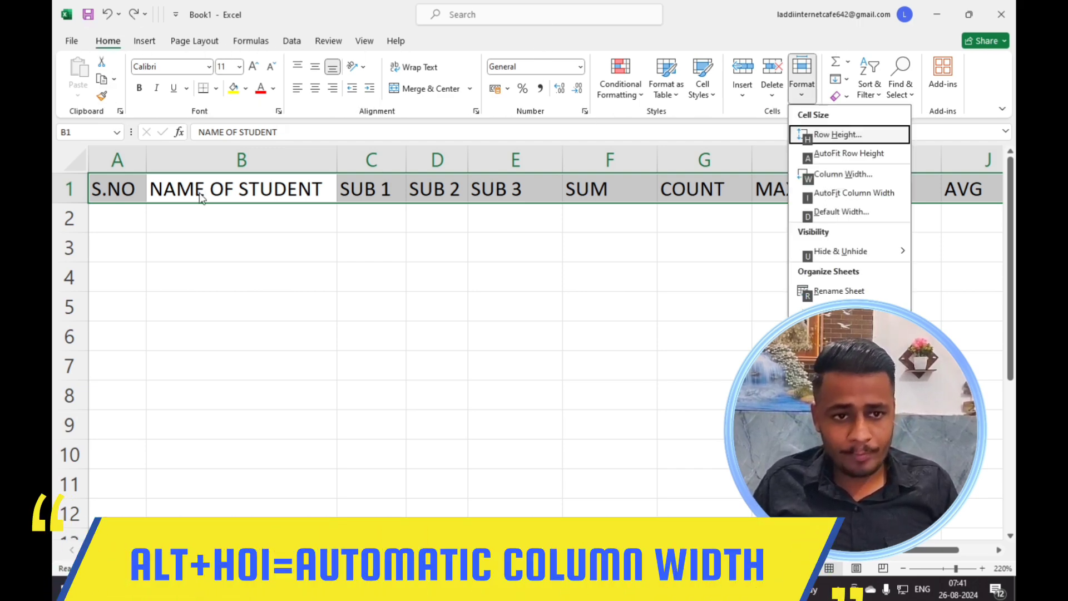
pyautogui.press('i')
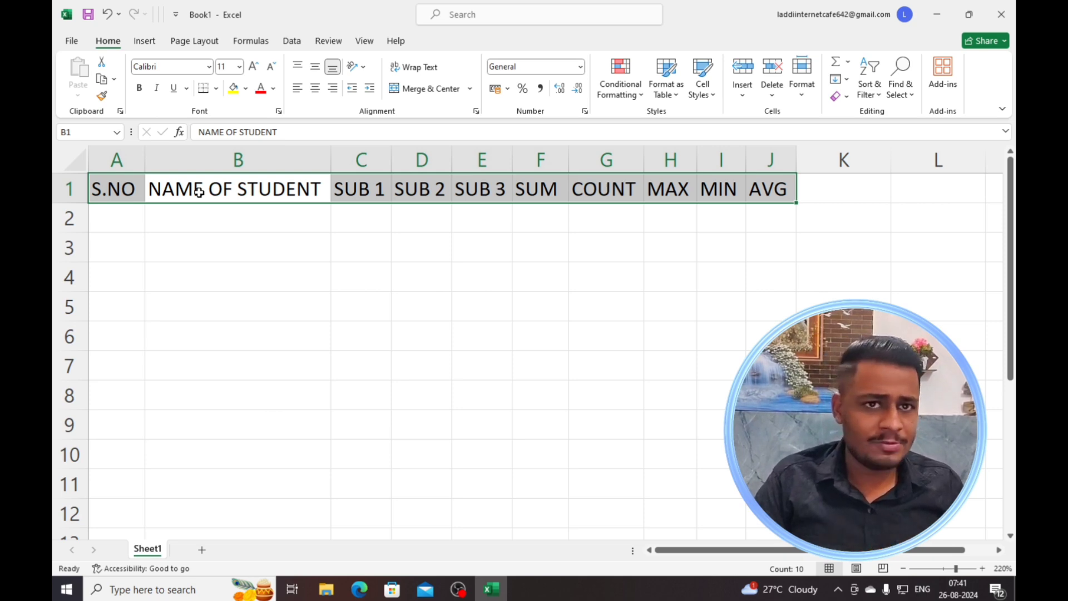
# - Undo the heading columns' AutoFit and replace the range selection with the SUB 2 heading cell alone
pyautogui.hotkey('ctrl', 'z')
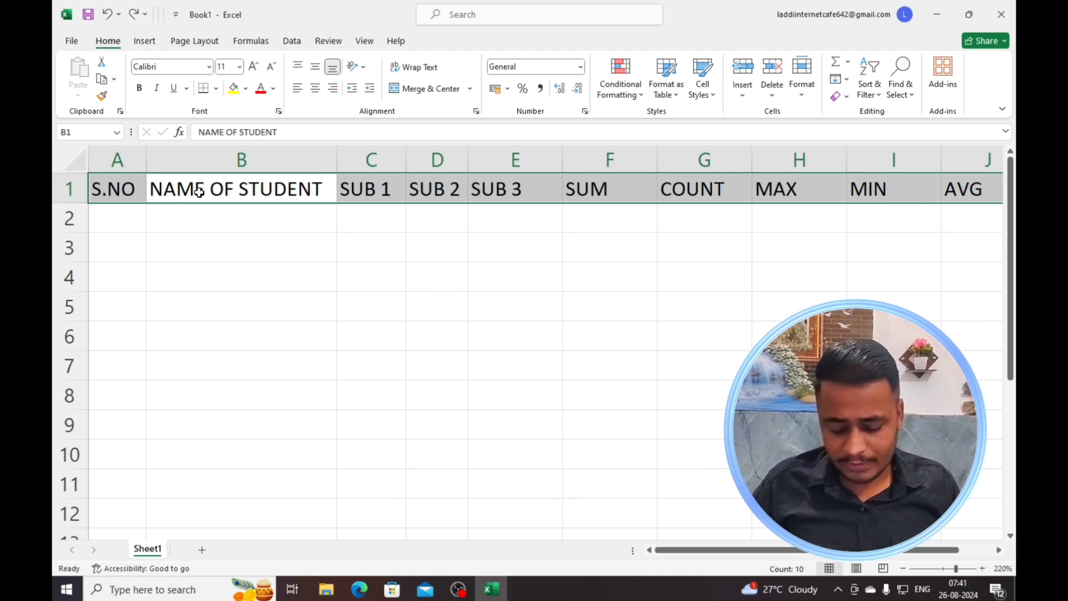
pyautogui.press('alt')
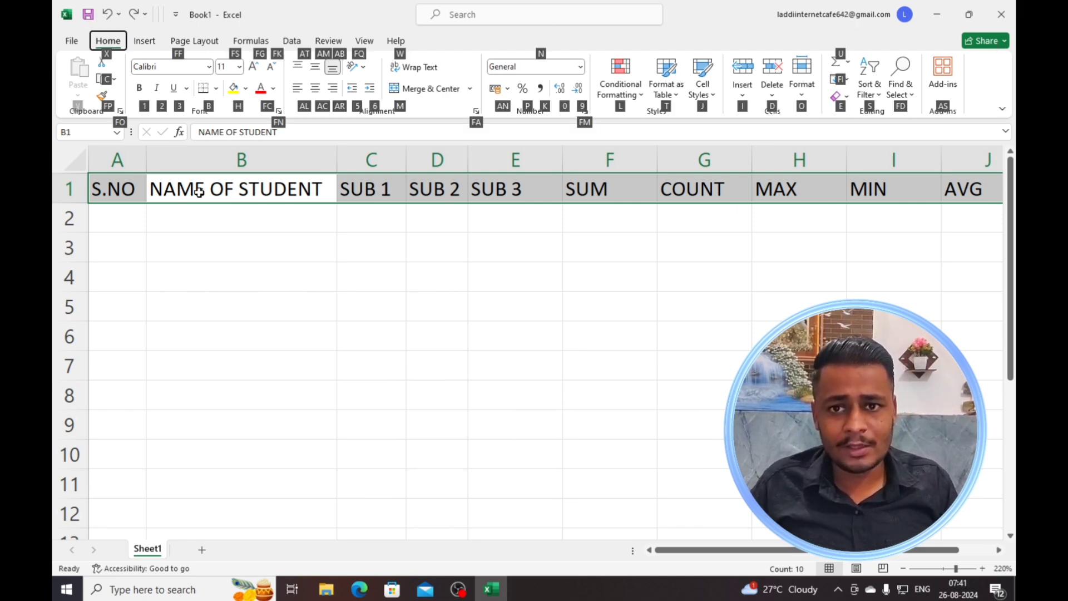
pyautogui.click(352, 268)
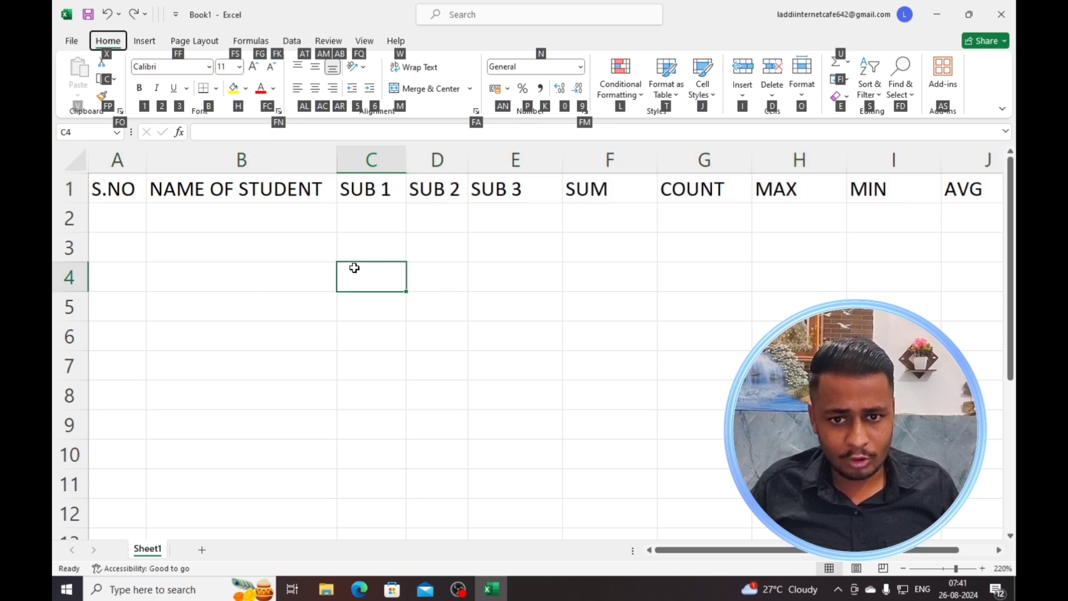
pyautogui.doubleClick(372, 238)
pyautogui.press('Escape')
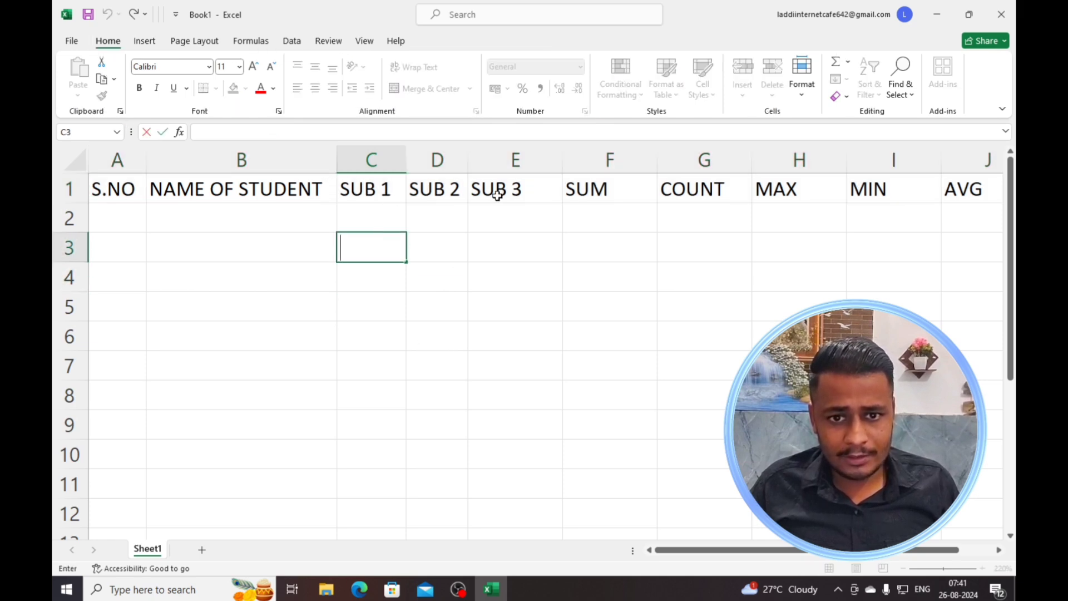
pyautogui.click(429, 189)
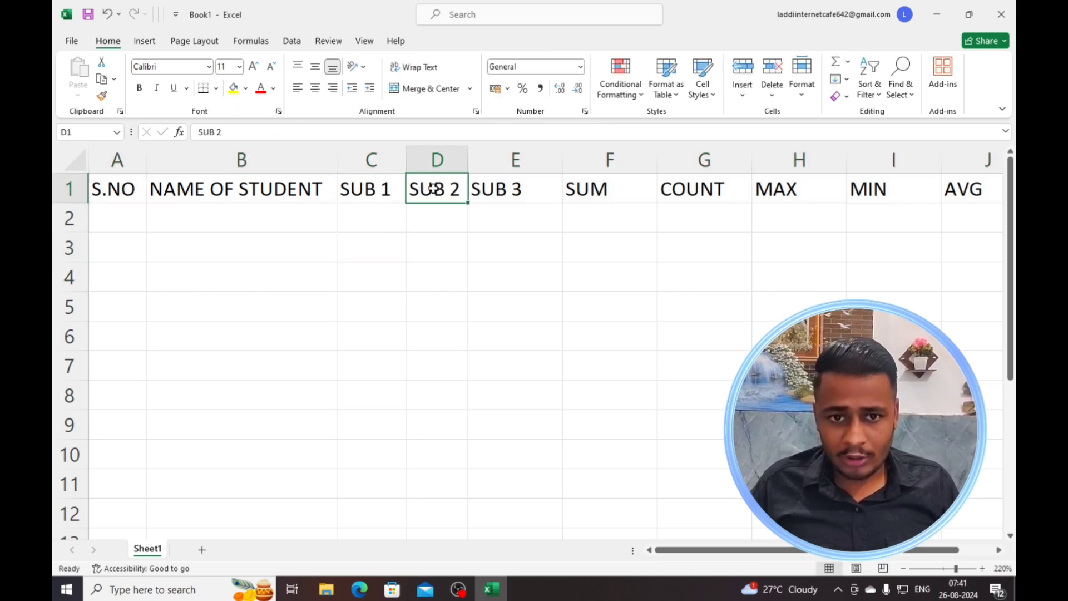
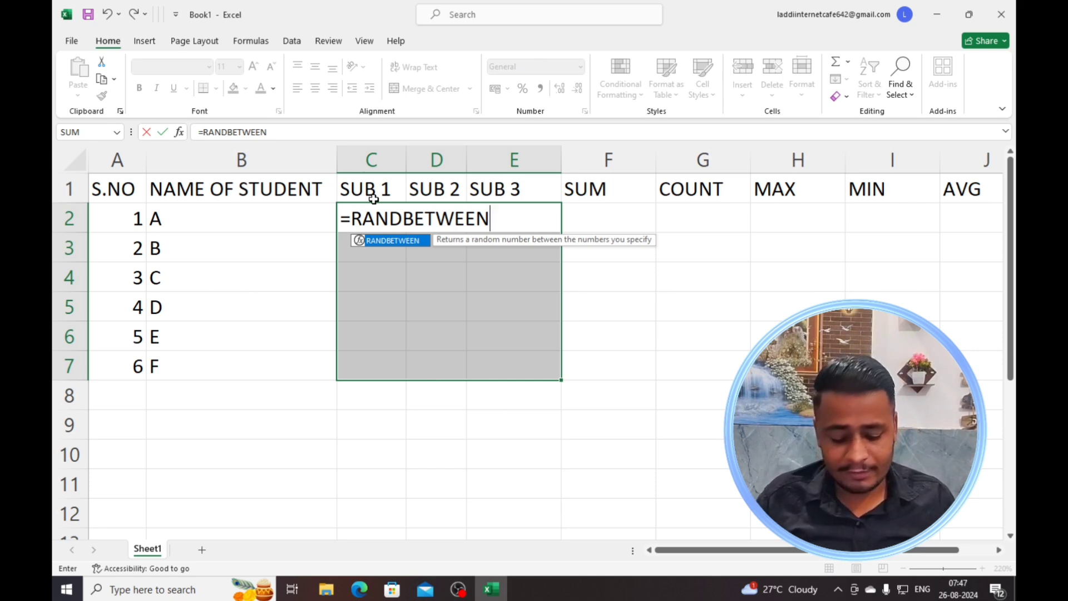
# - Complete the formula =RANDBETWEEN(25,95) in C2 and fill it down and right across the marks range C2:E7
pyautogui.write('(')
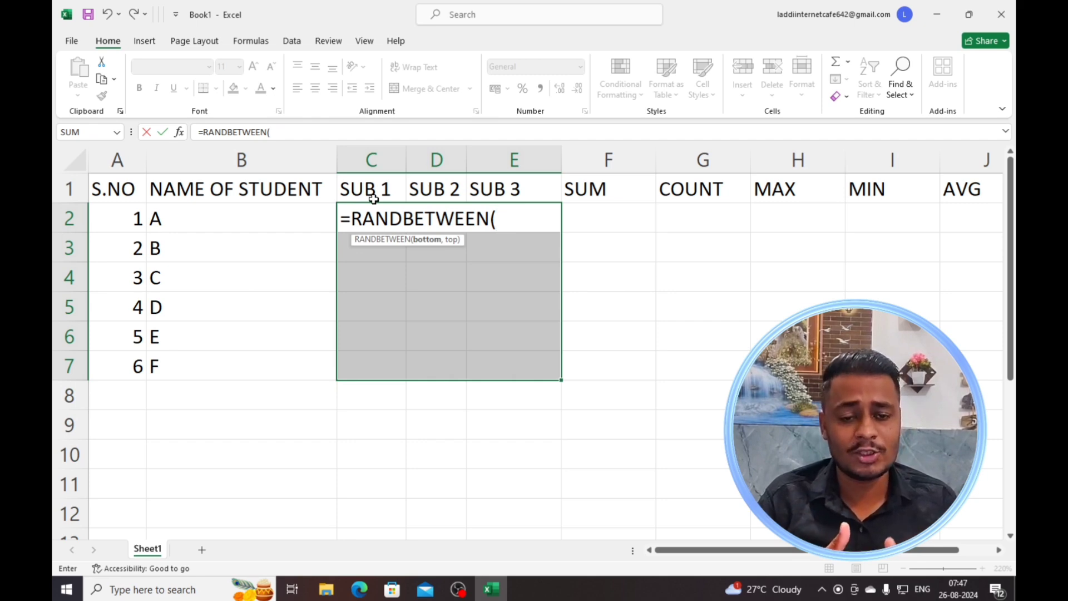
pyautogui.write('25')
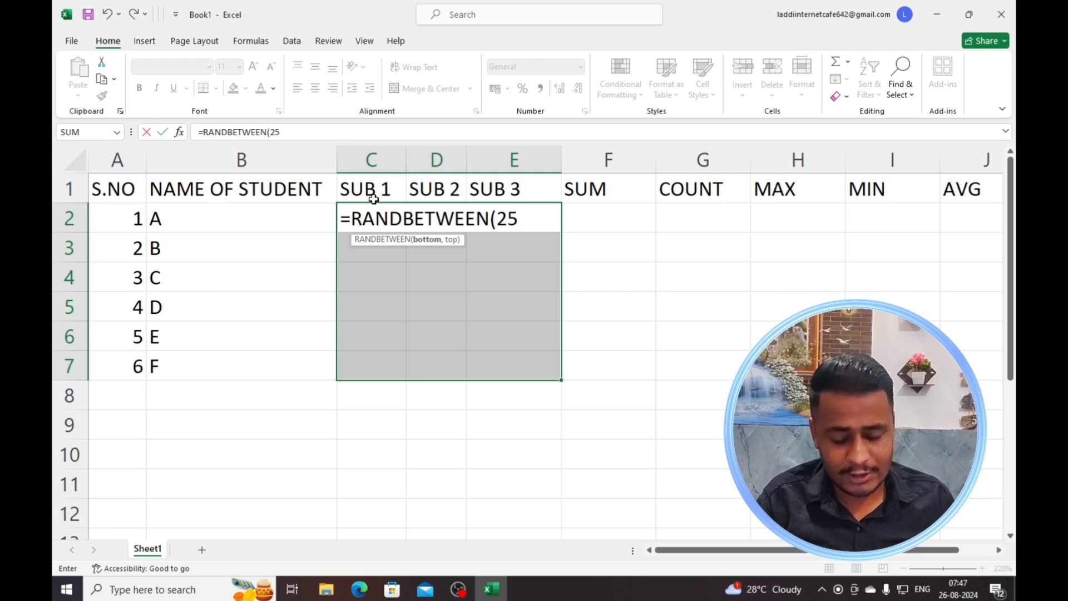
pyautogui.write(',')
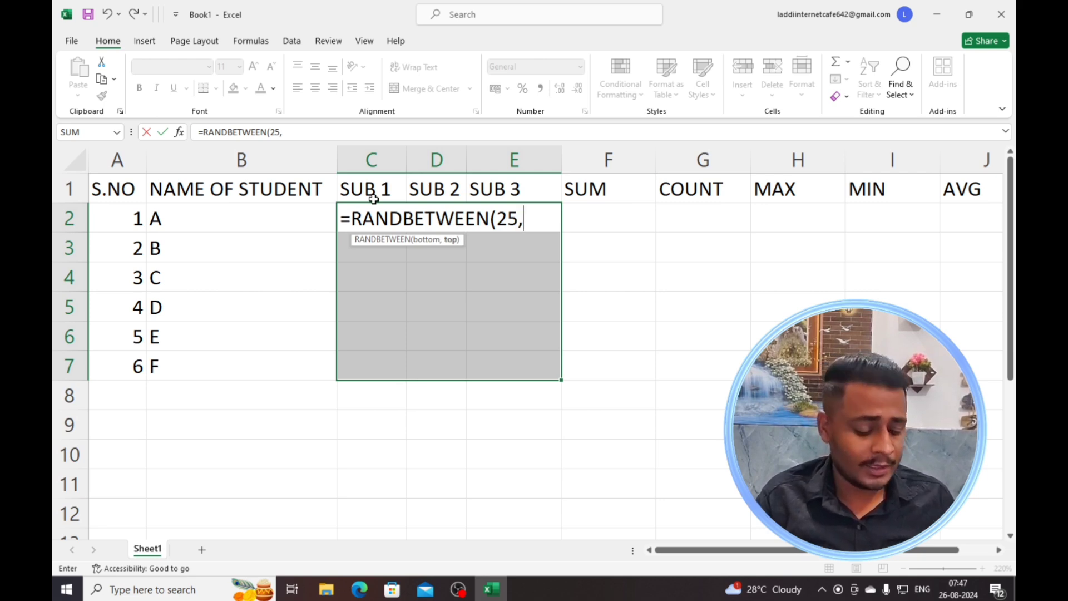
pyautogui.write('95')
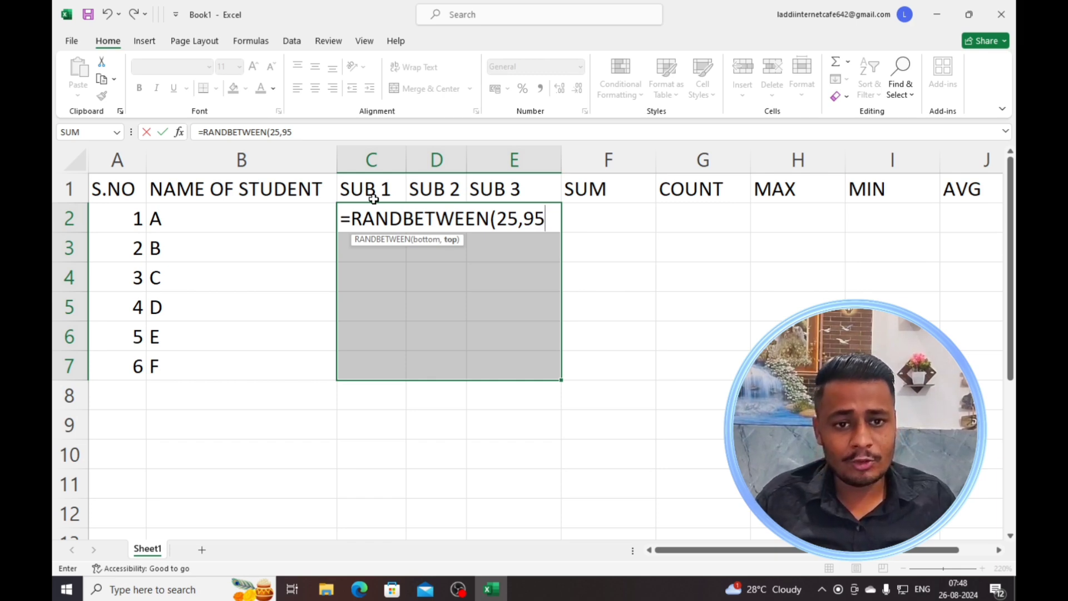
pyautogui.write(')')
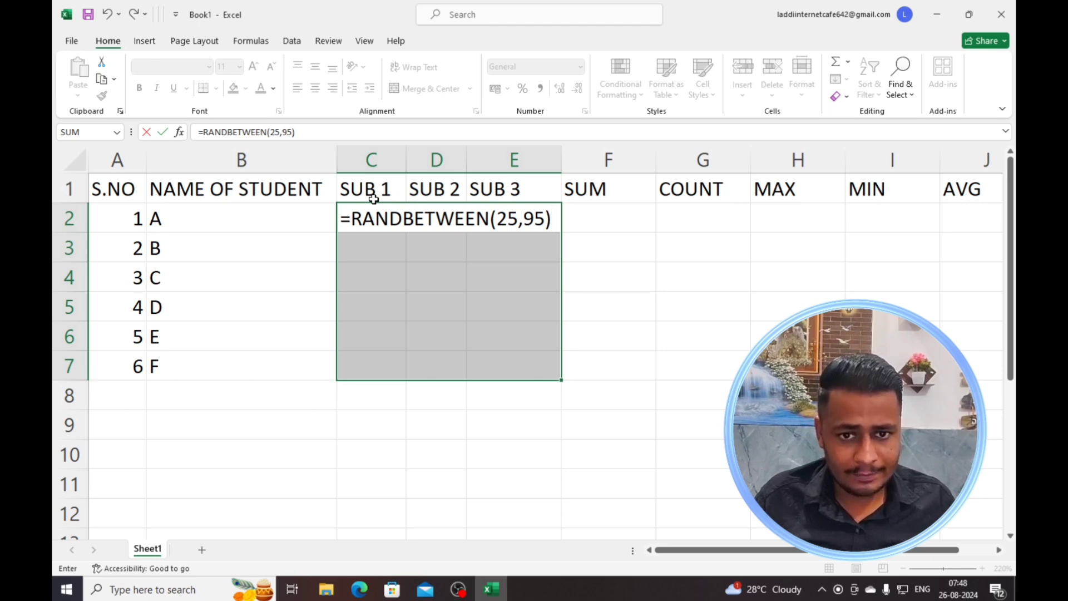
pyautogui.press('Return')
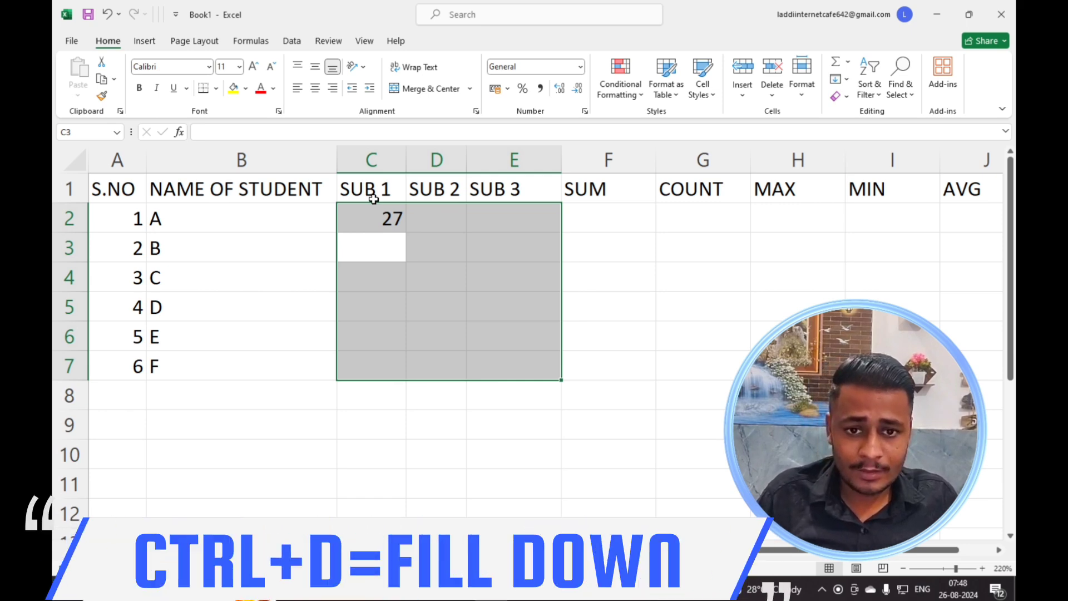
pyautogui.hotkey('ctrl', 'd')
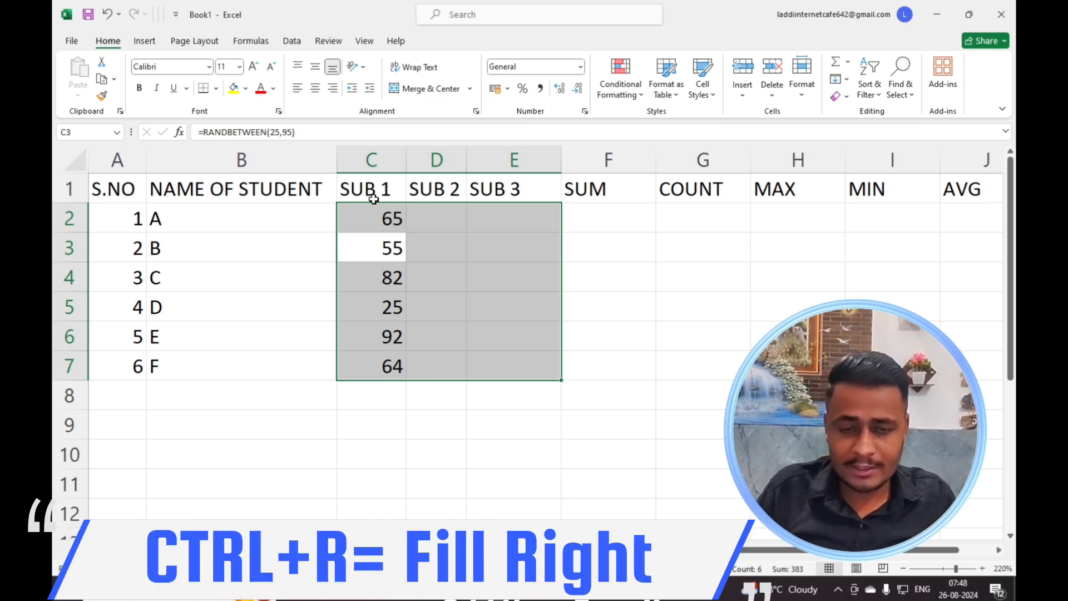
pyautogui.hotkey('ctrl', 'r')
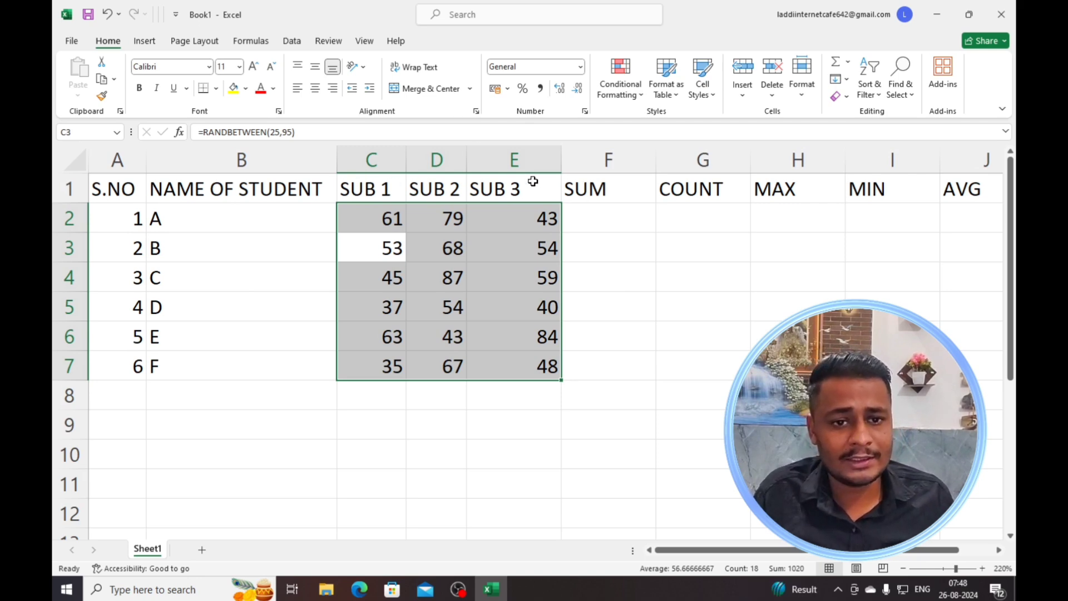
# - Inspect the formulas behind individual marks in the SUB 2 and SUB 3 columns, finishing on E2
pyautogui.click(626, 278)
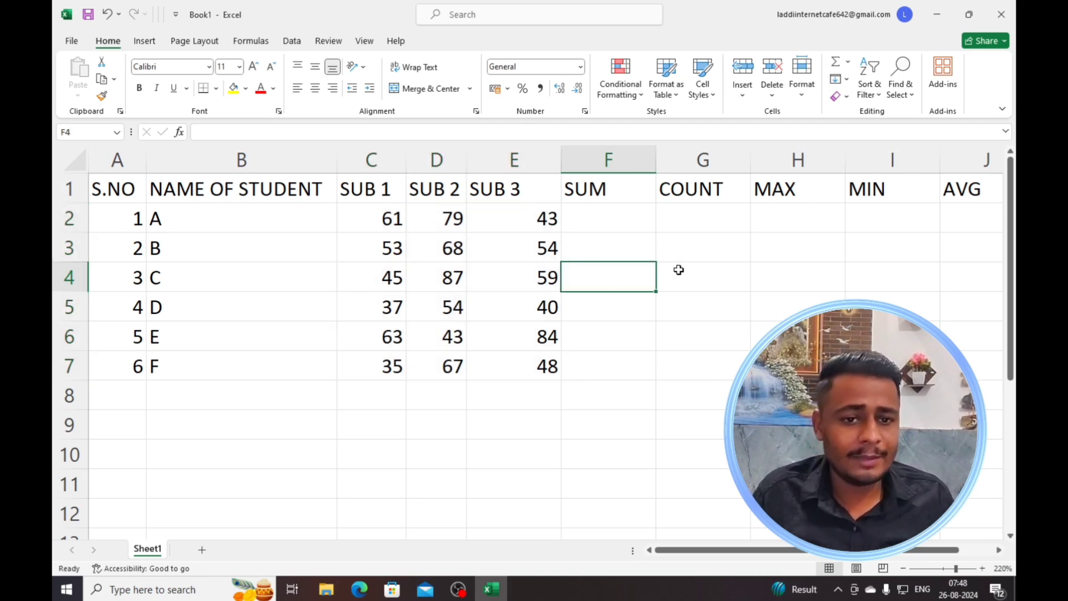
pyautogui.click(448, 281)
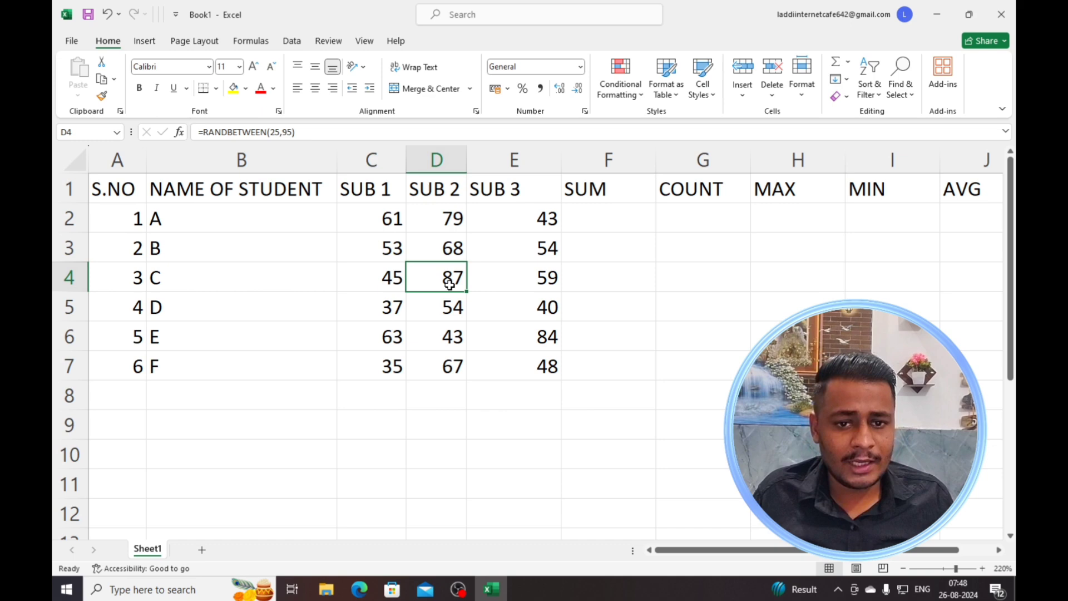
pyautogui.click(506, 281)
pyautogui.click(518, 239)
pyautogui.click(522, 219)
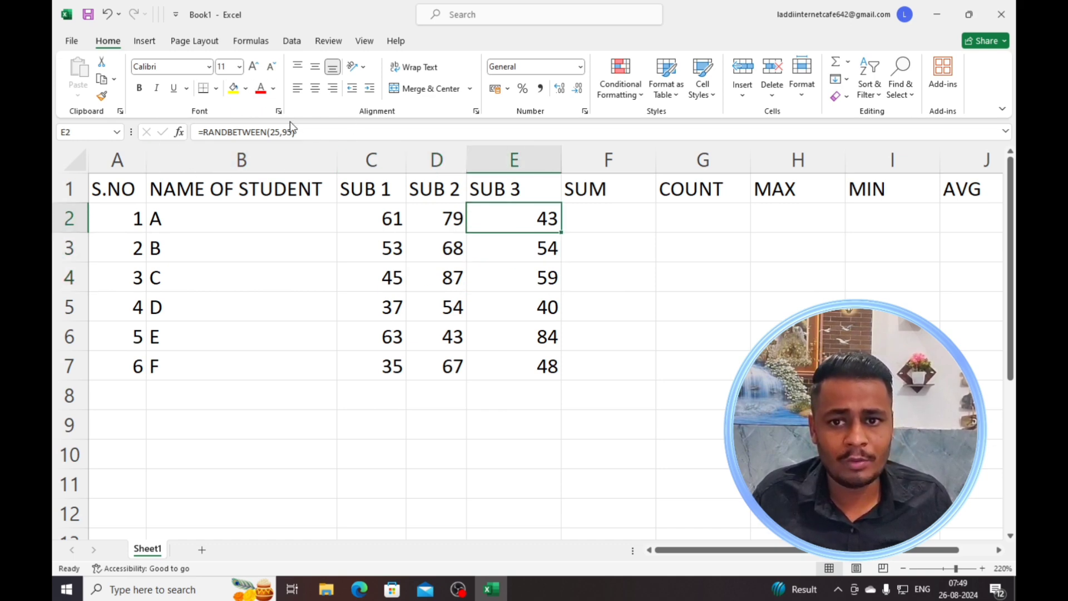
# - Enter and leave edit mode in several empty SUM and COUNT cells to force the random marks to recalculate
pyautogui.doubleClick(685, 248)
pyautogui.click(684, 288)
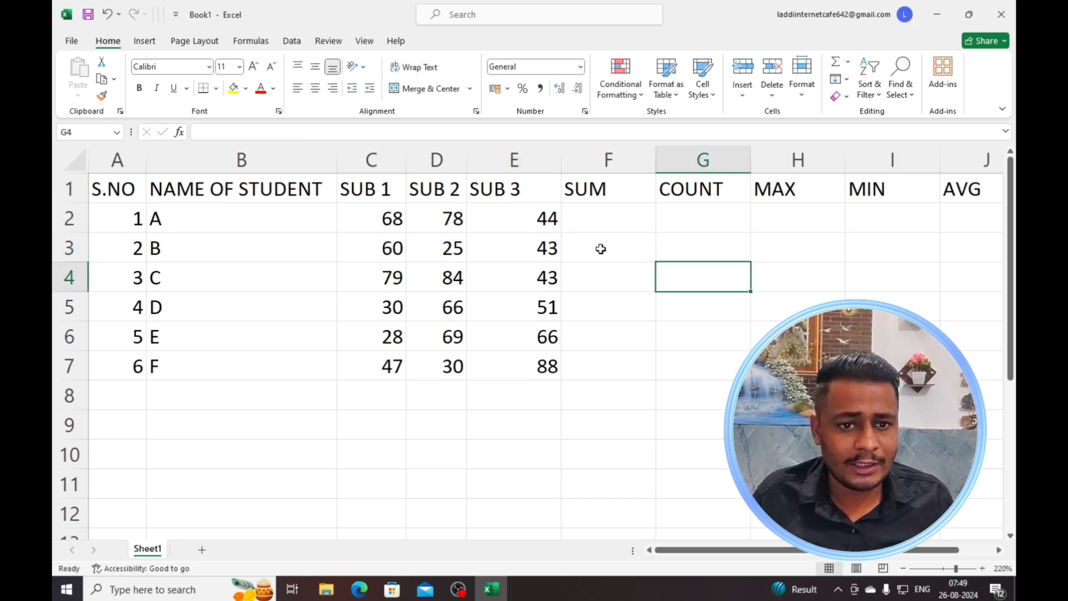
pyautogui.doubleClick(596, 246)
pyautogui.doubleClick(691, 245)
pyautogui.doubleClick(706, 306)
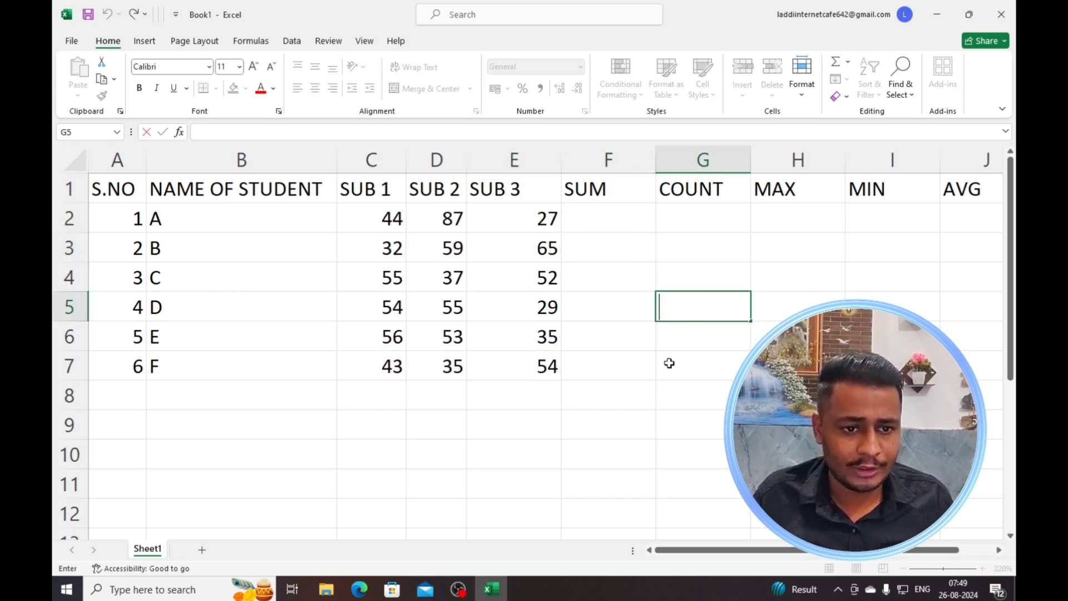
pyautogui.doubleClick(671, 363)
pyautogui.click(799, 453)
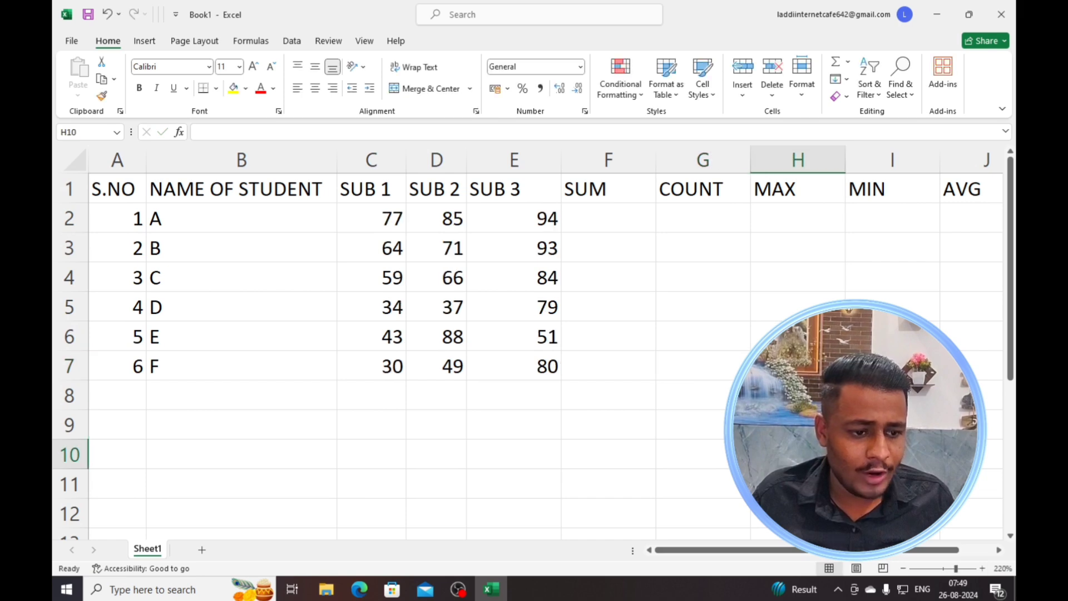
# - Examine the formula behind student A's and student B's SUB 3 marks in cells E2 and E3
pyautogui.click(983, 569)
pyautogui.click(983, 568)
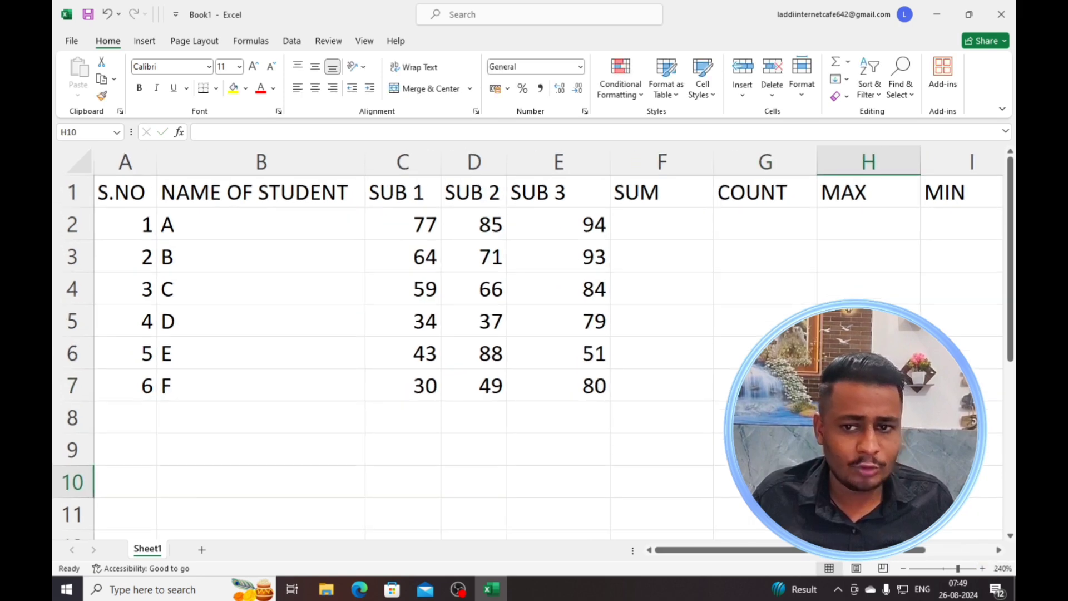
pyautogui.click(574, 246)
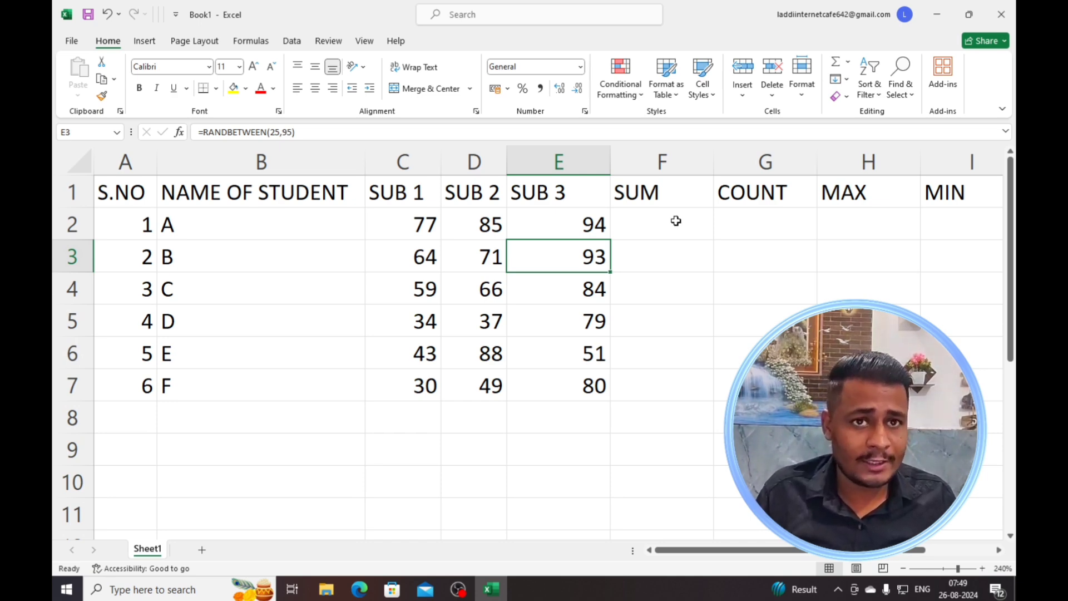
pyautogui.click(572, 218)
pyautogui.click(592, 273)
pyautogui.click(597, 243)
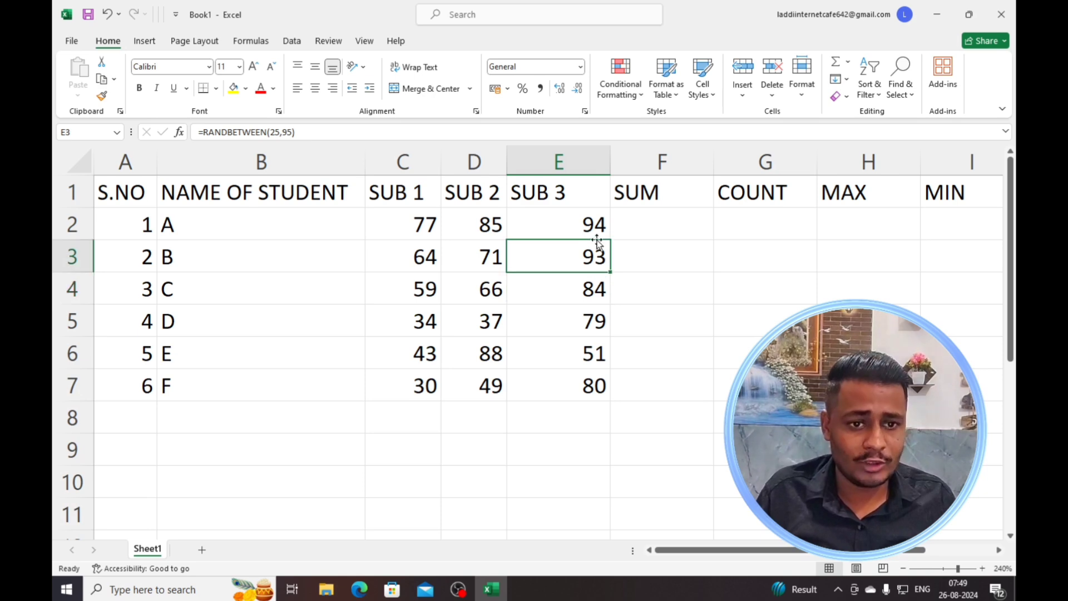
pyautogui.click(594, 223)
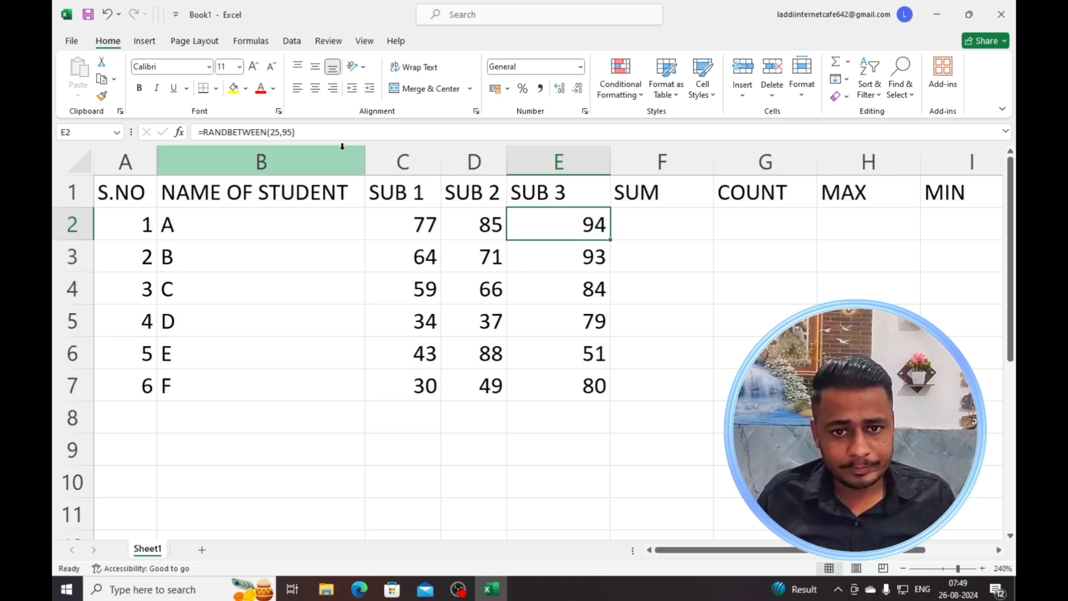
pyautogui.click(693, 291)
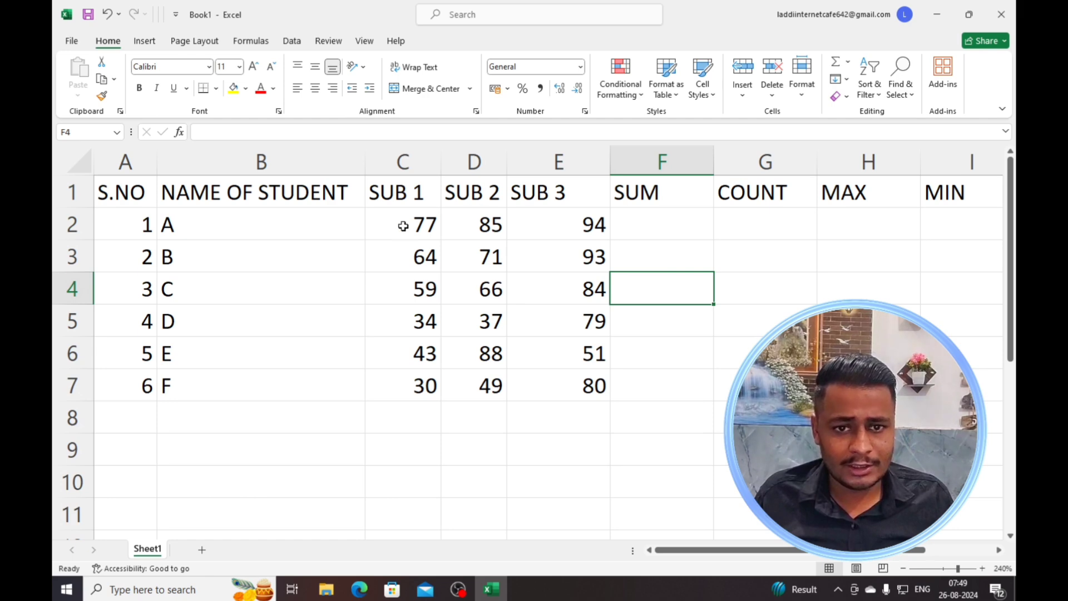
# - Copy the marks range C2:E7 and paste it over itself as values only, replacing the RANDBETWEEN formulas
pyautogui.moveTo(395, 221); pyautogui.dragTo(587, 388)
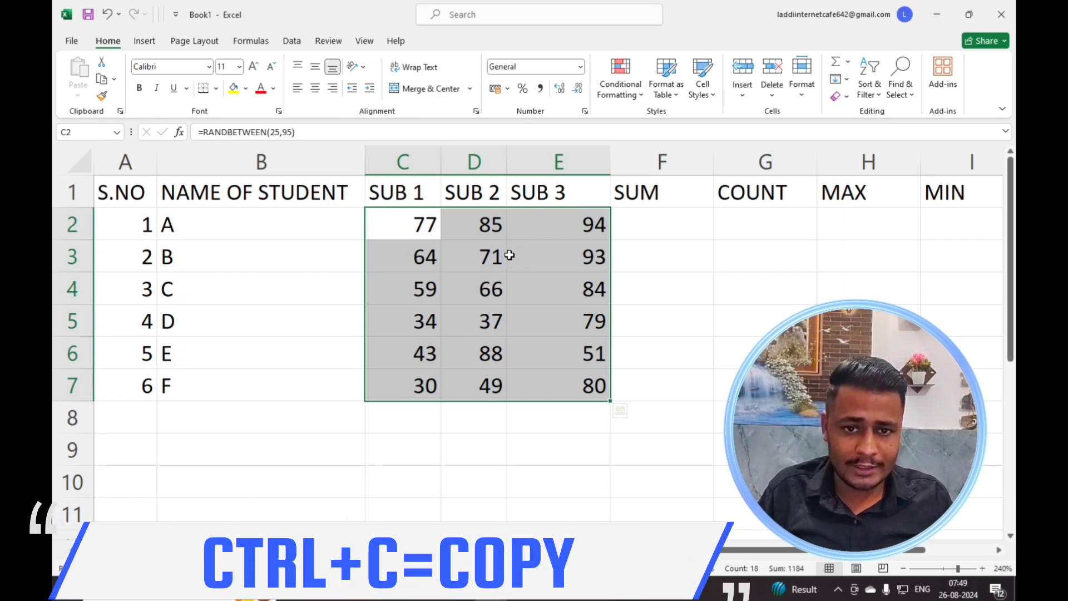
pyautogui.hotkey('ctrl', 'c')
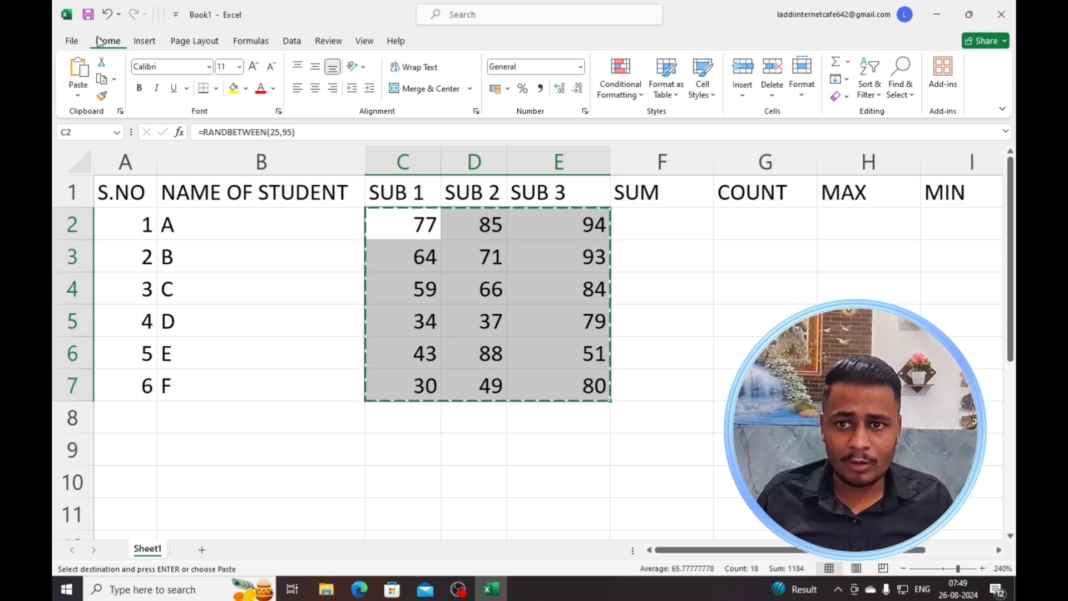
pyautogui.click(78, 96)
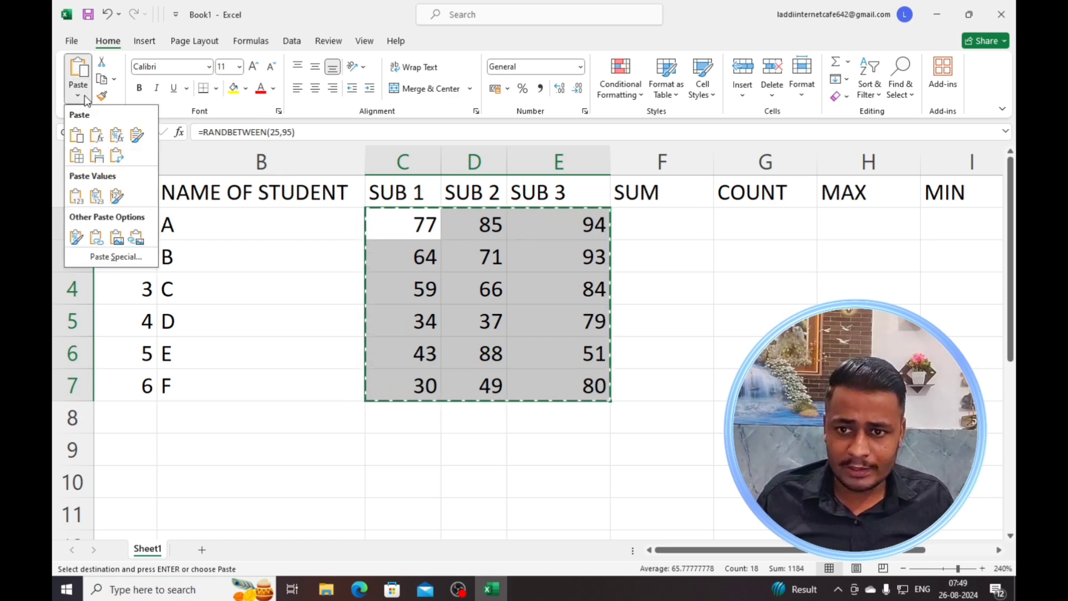
pyautogui.click(77, 196)
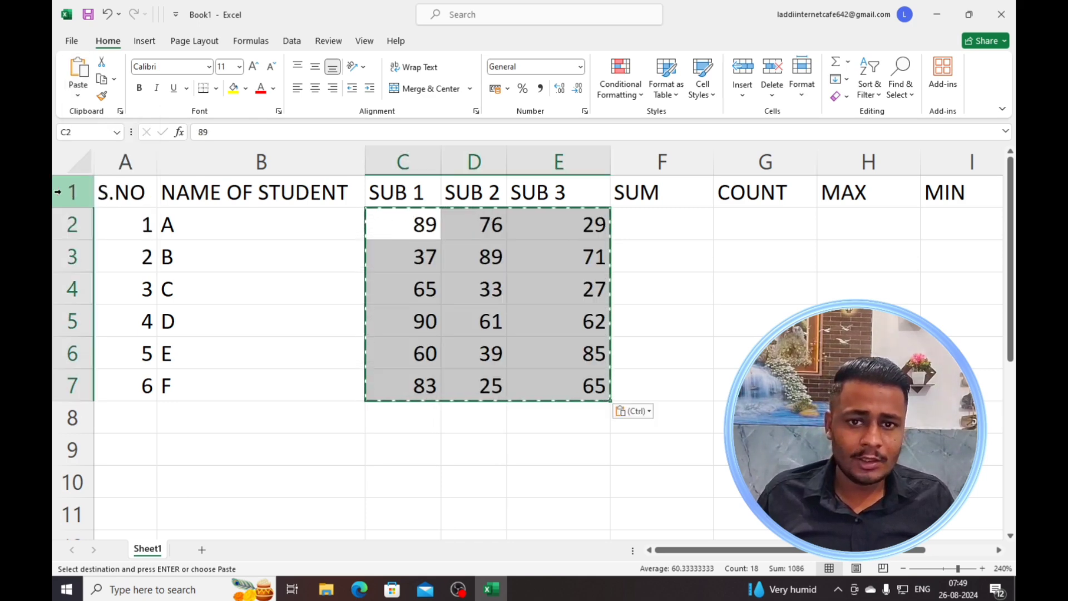
pyautogui.click(675, 274)
pyautogui.click(515, 243)
pyautogui.doubleClick(780, 291)
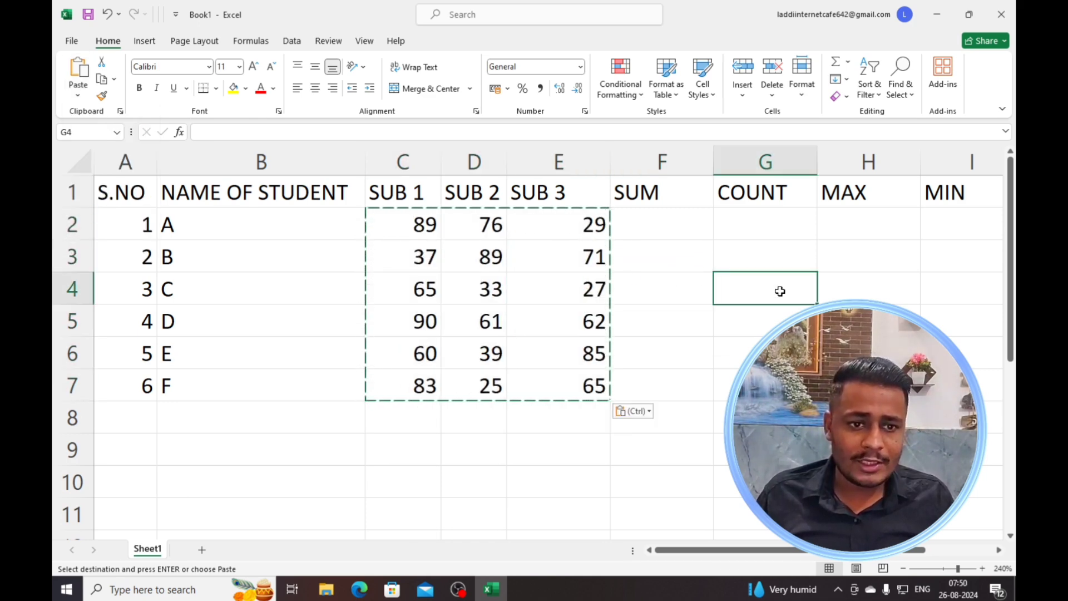
# - Examine the contents of individual marks cells across the SUB 1, SUB 2 and SUB 3 columns, checking for fixed values instead of formulas
pyautogui.click(489, 256)
pyautogui.click(544, 242)
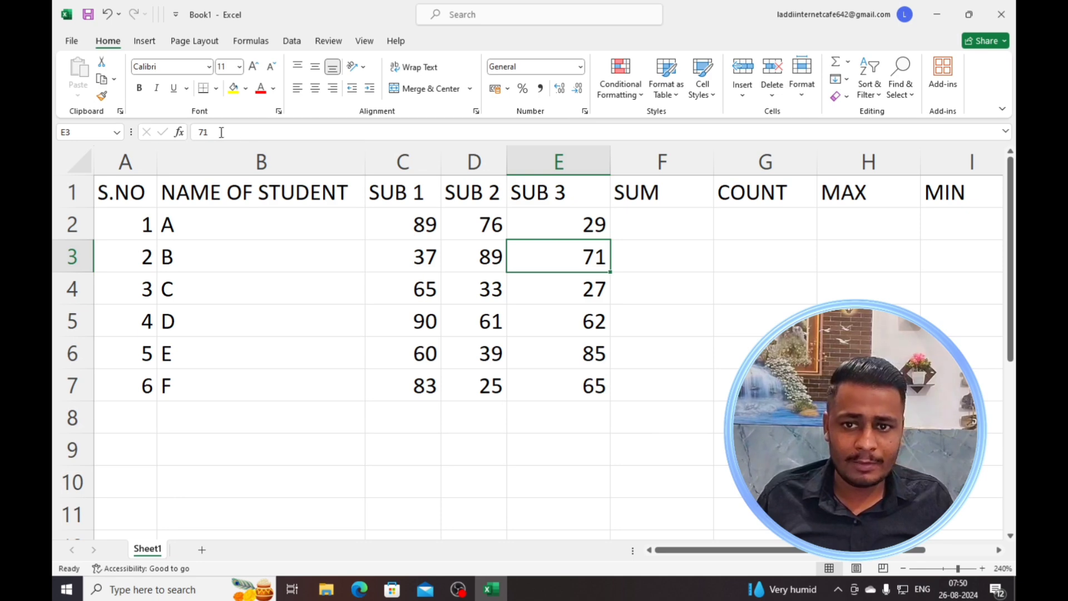
pyautogui.click(500, 298)
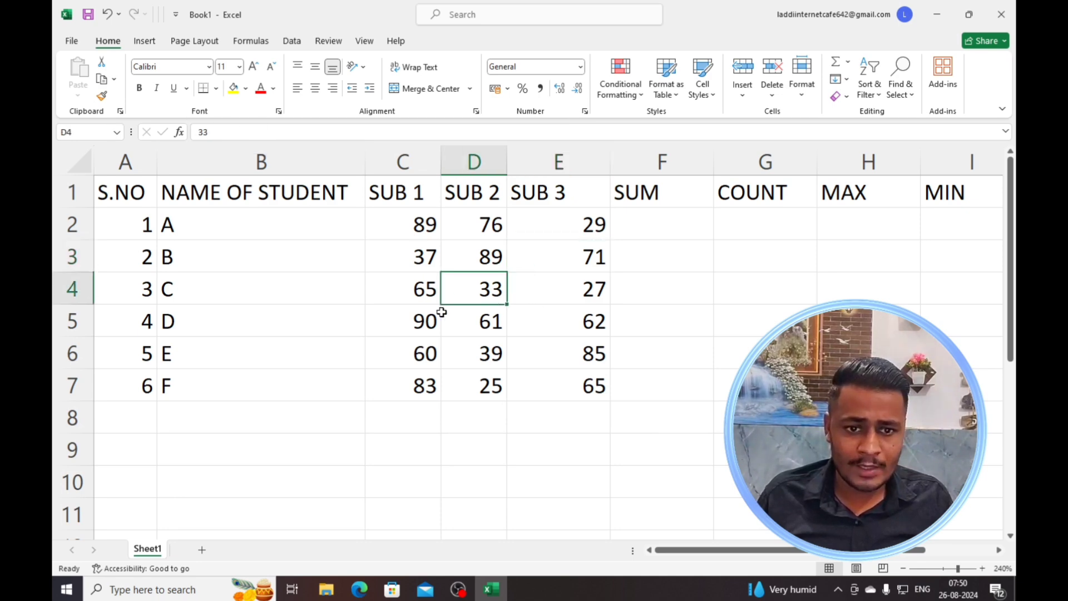
pyautogui.click(413, 313)
pyautogui.click(486, 255)
pyautogui.click(596, 255)
pyautogui.click(598, 290)
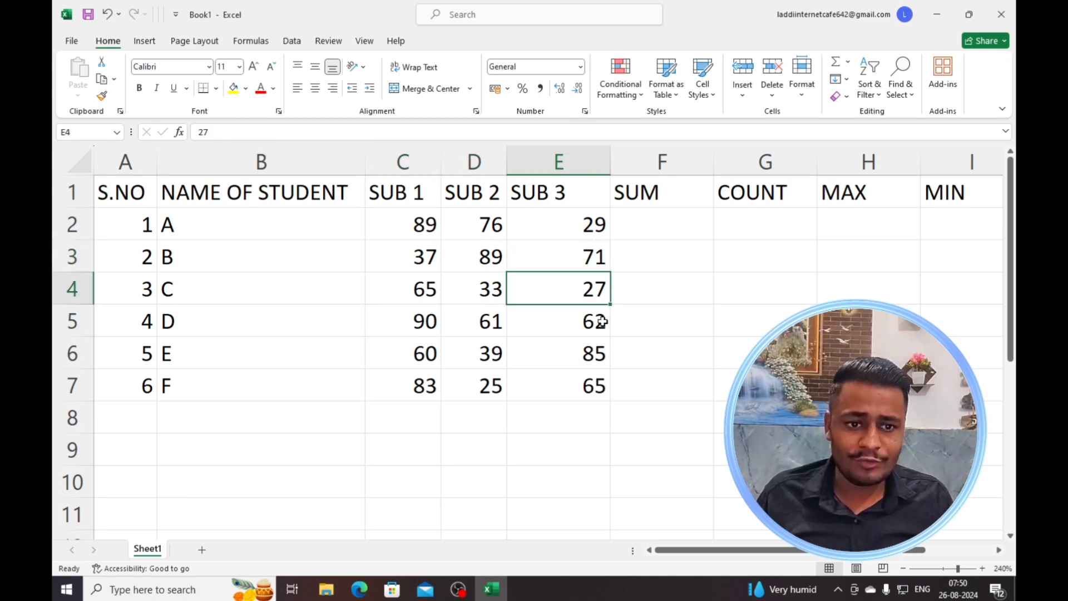
pyautogui.click(589, 351)
pyautogui.click(715, 319)
pyautogui.click(686, 318)
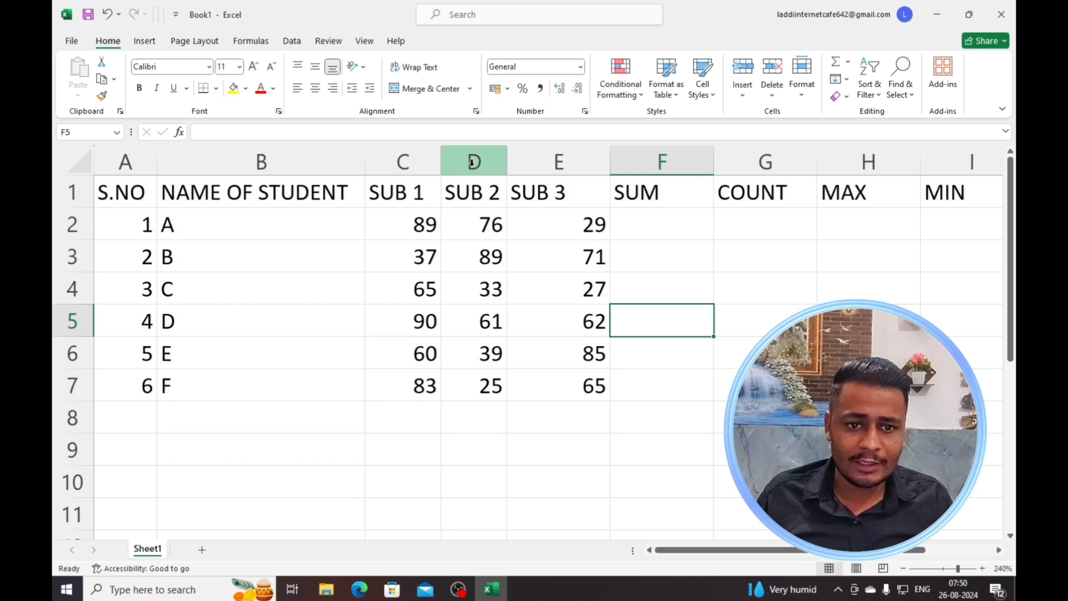
pyautogui.click(705, 280)
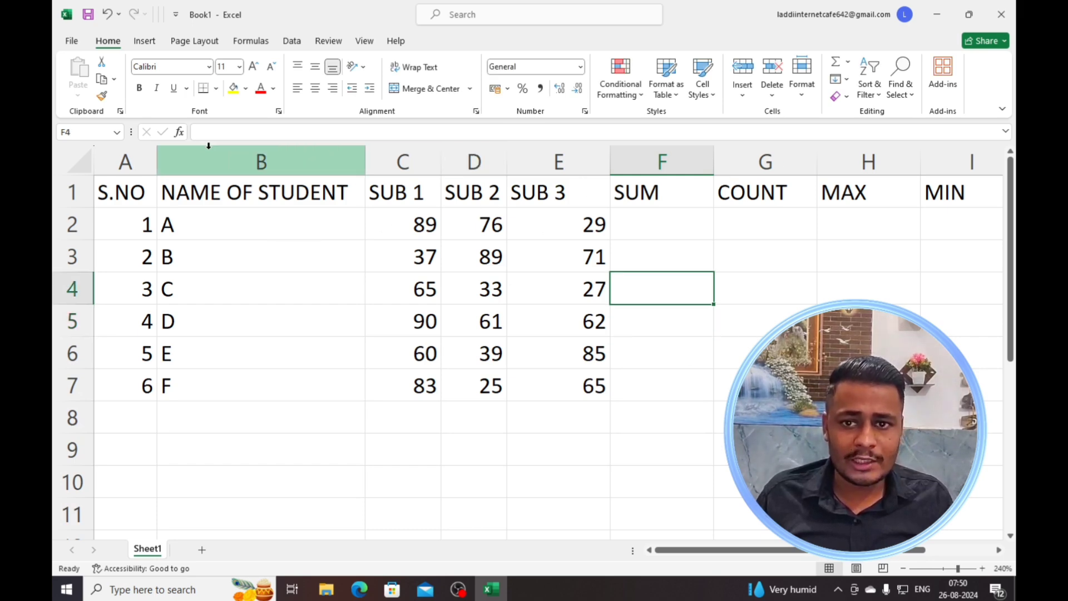
pyautogui.click(554, 312)
pyautogui.click(503, 256)
pyautogui.click(597, 253)
pyautogui.click(558, 317)
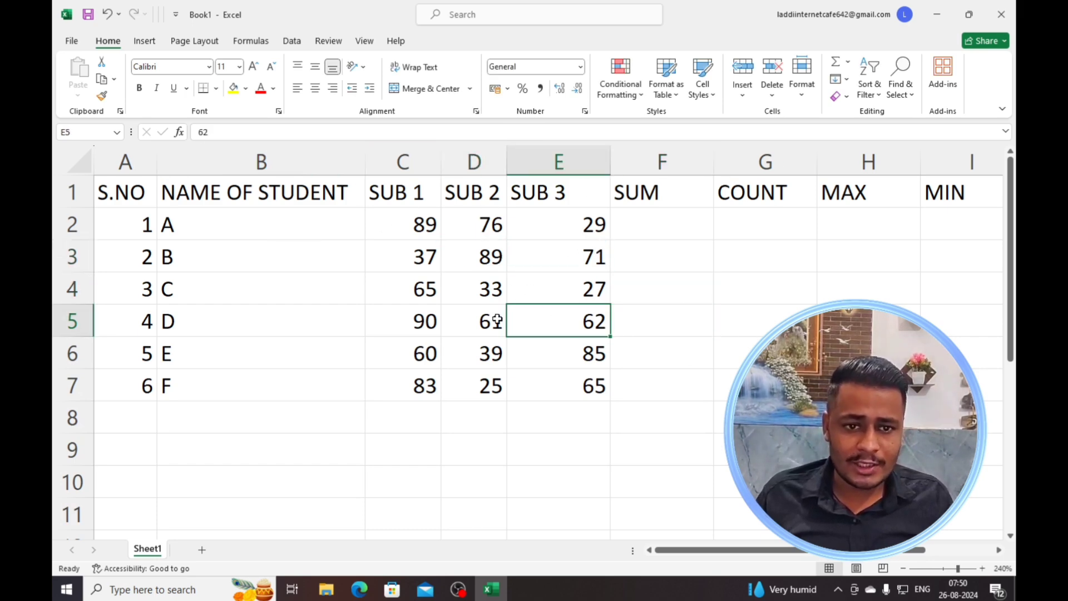
pyautogui.click(489, 316)
pyautogui.click(571, 250)
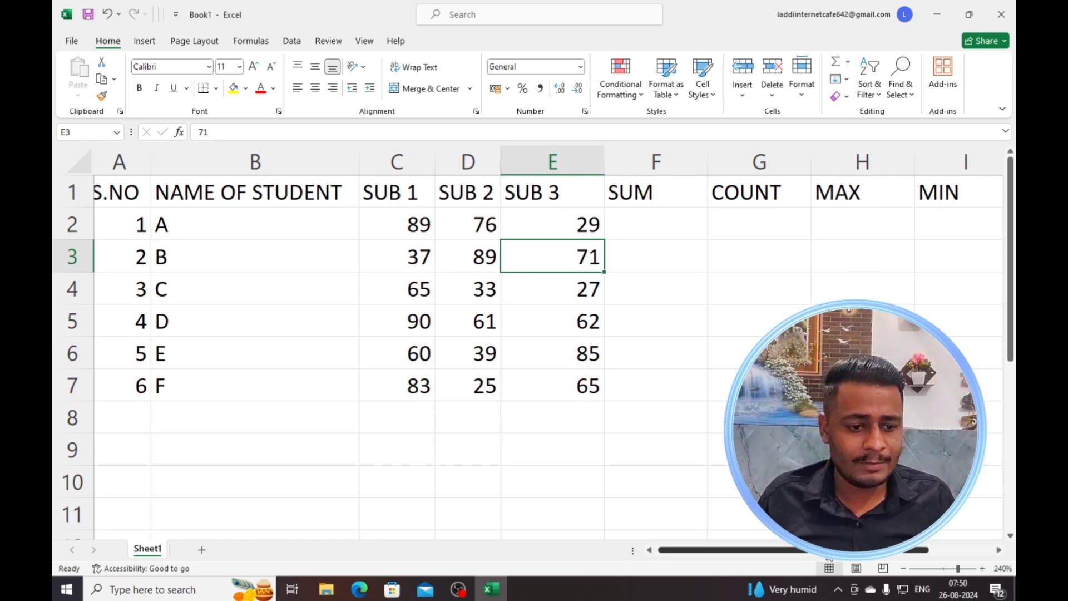
# - Total student A's marks in F2 with =SUM(C2:E2) and fill the formula down the SUM column to F7
pyautogui.hscroll(2, 682, 349)
pyautogui.hscroll(1, 534, 342)
pyautogui.click(904, 568)
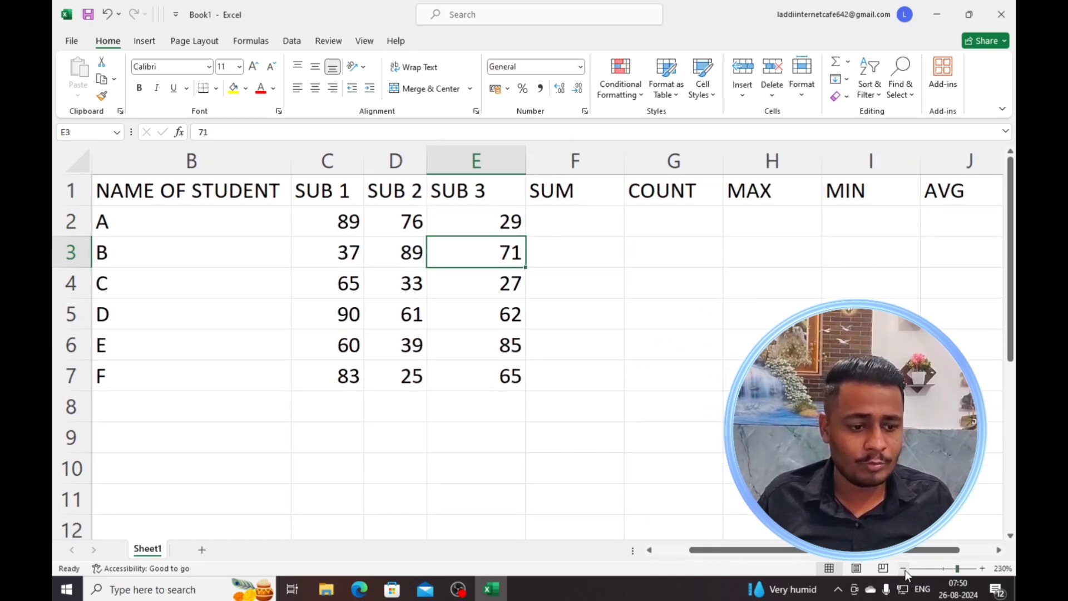
pyautogui.click(904, 568)
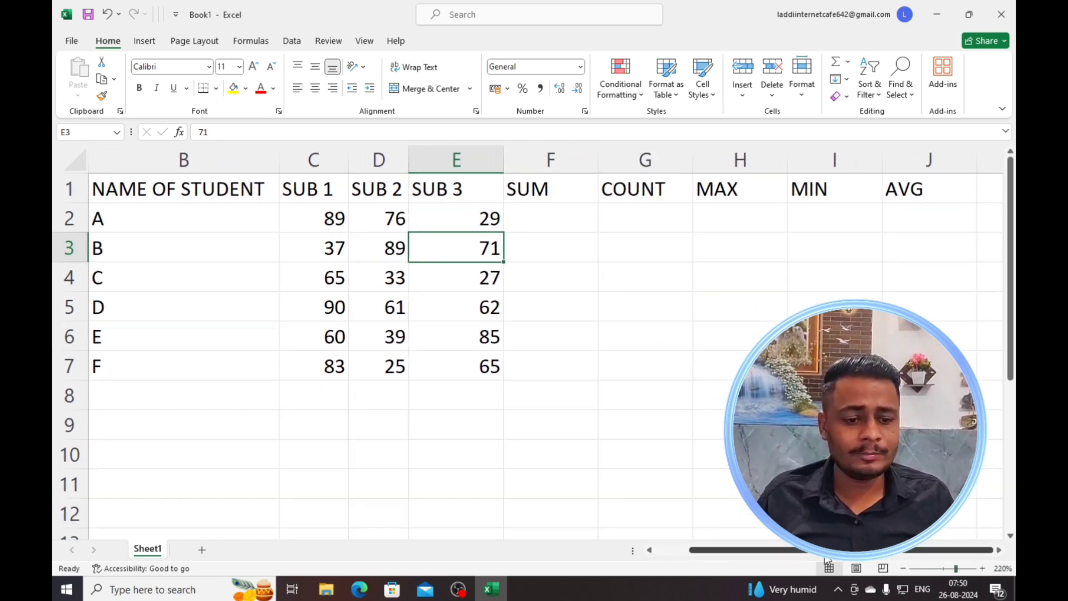
pyautogui.hscroll(-1, 822, 556)
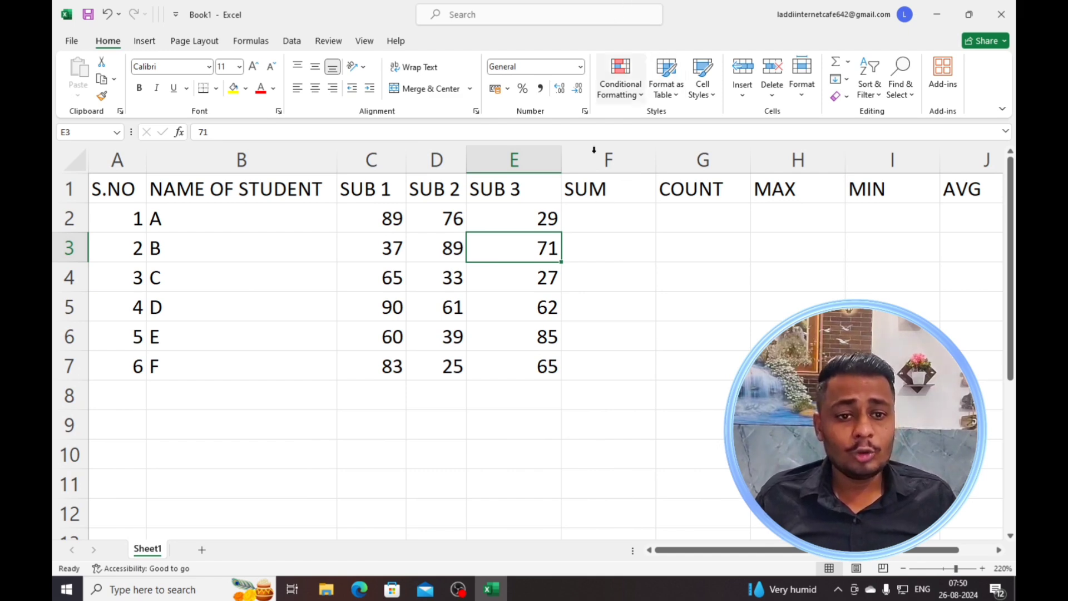
pyautogui.click(605, 218)
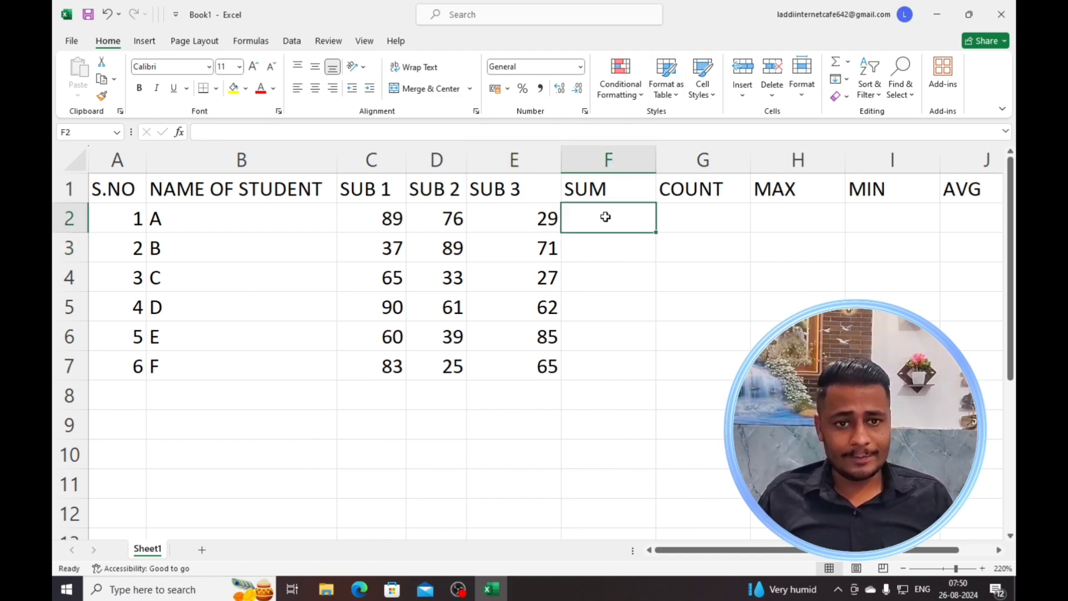
pyautogui.click(744, 348)
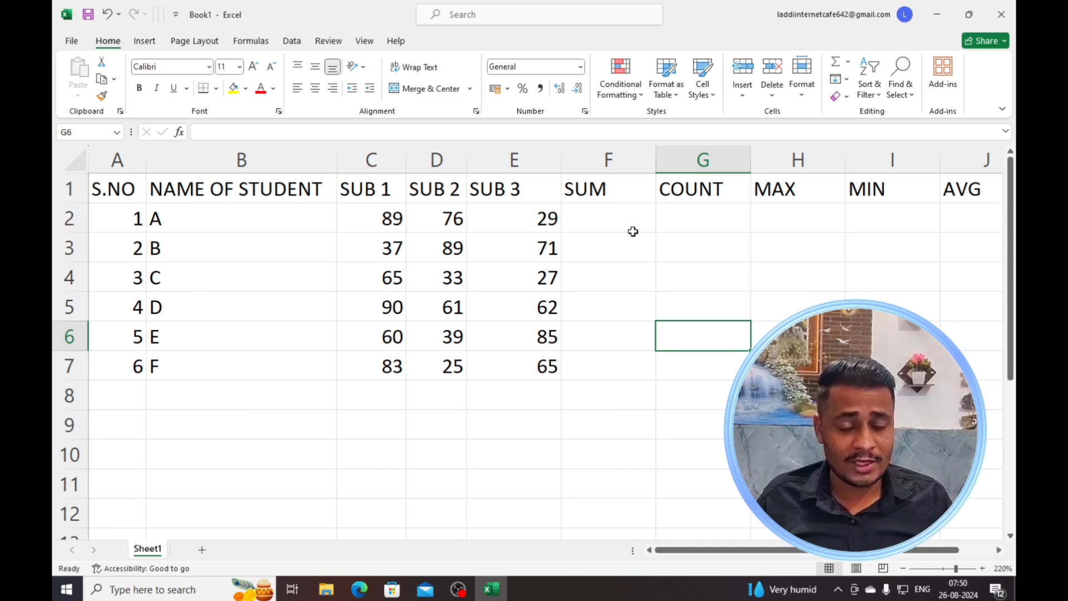
pyautogui.click(747, 259)
pyautogui.click(603, 217)
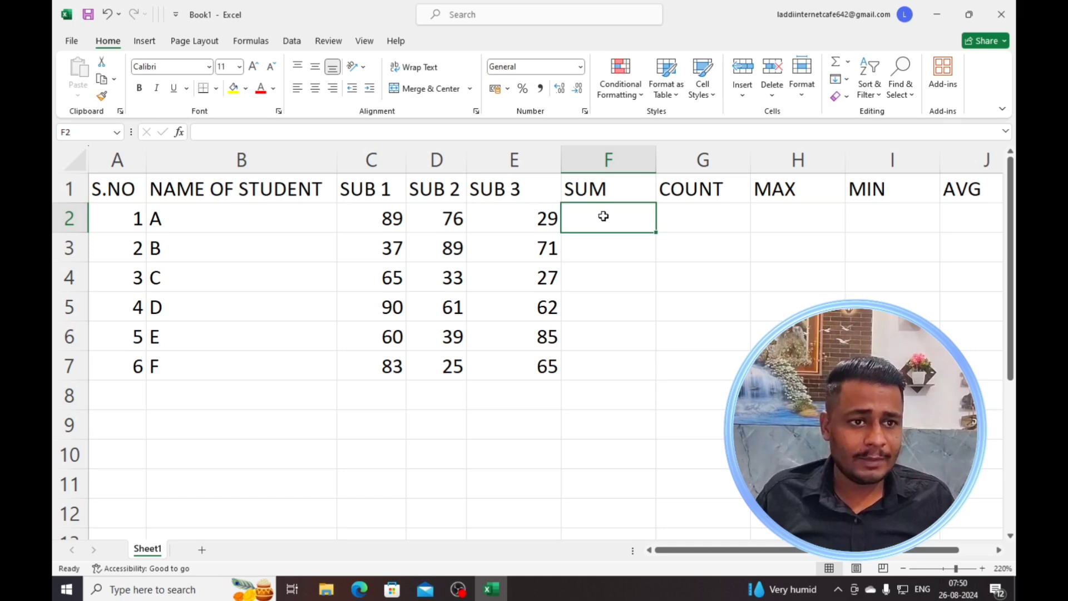
pyautogui.click(849, 62)
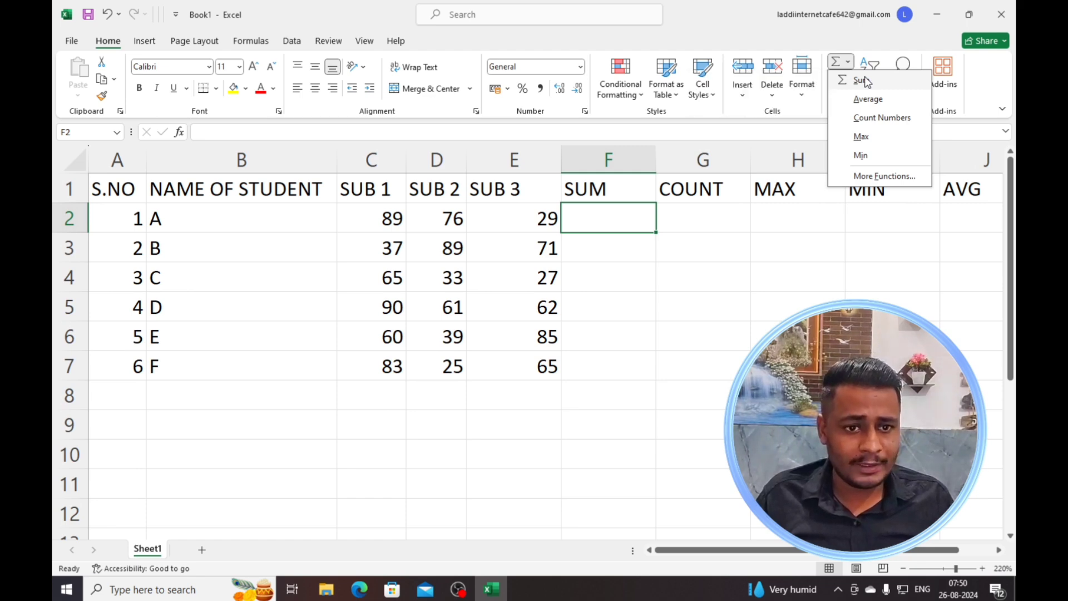
pyautogui.click(862, 81)
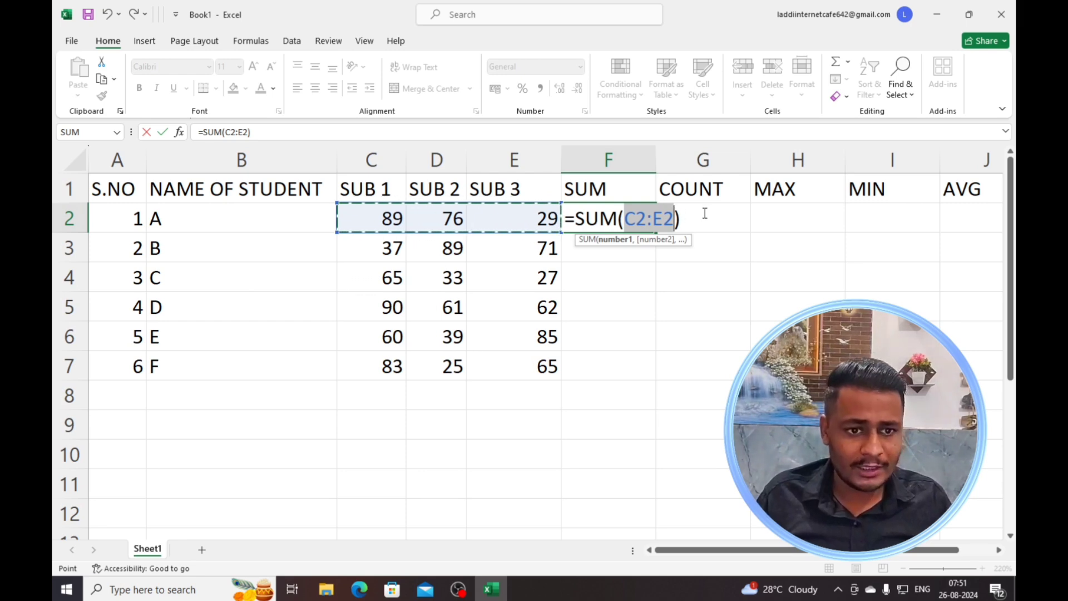
pyautogui.press('Return')
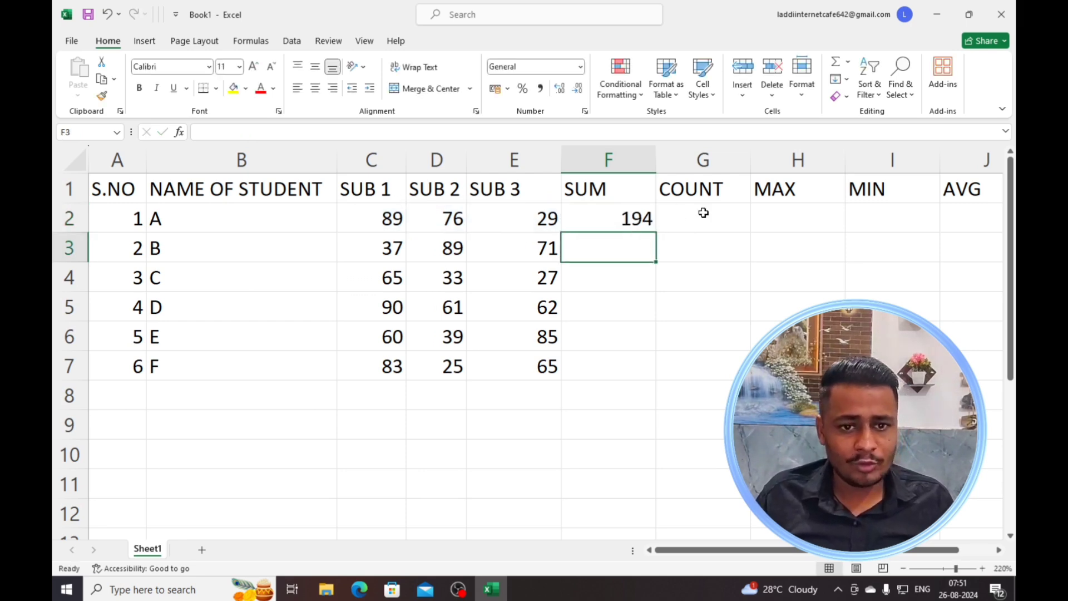
pyautogui.click(609, 214)
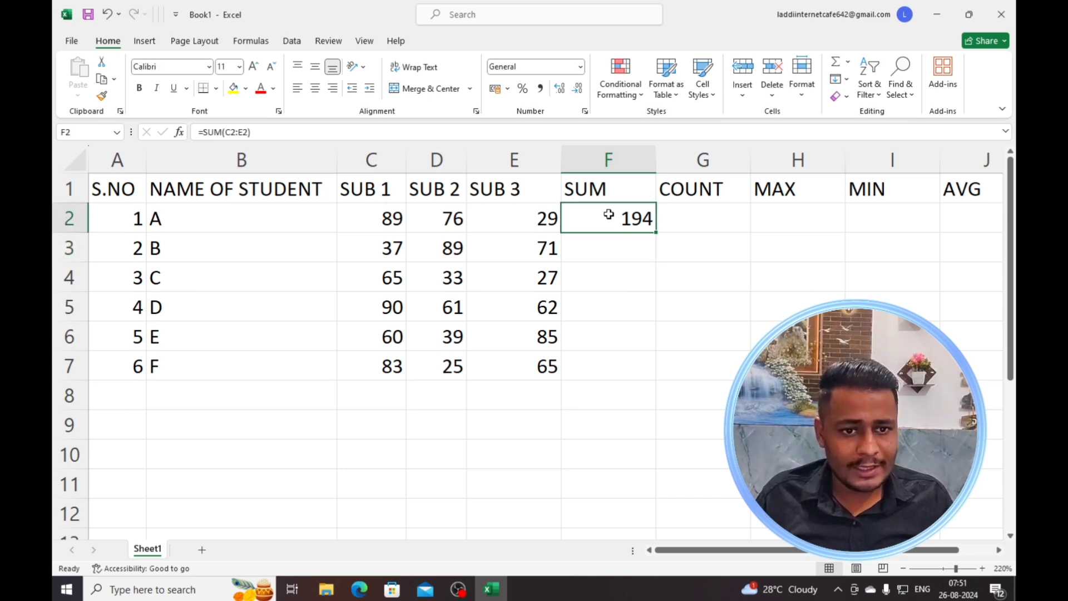
pyautogui.doubleClick(657, 235)
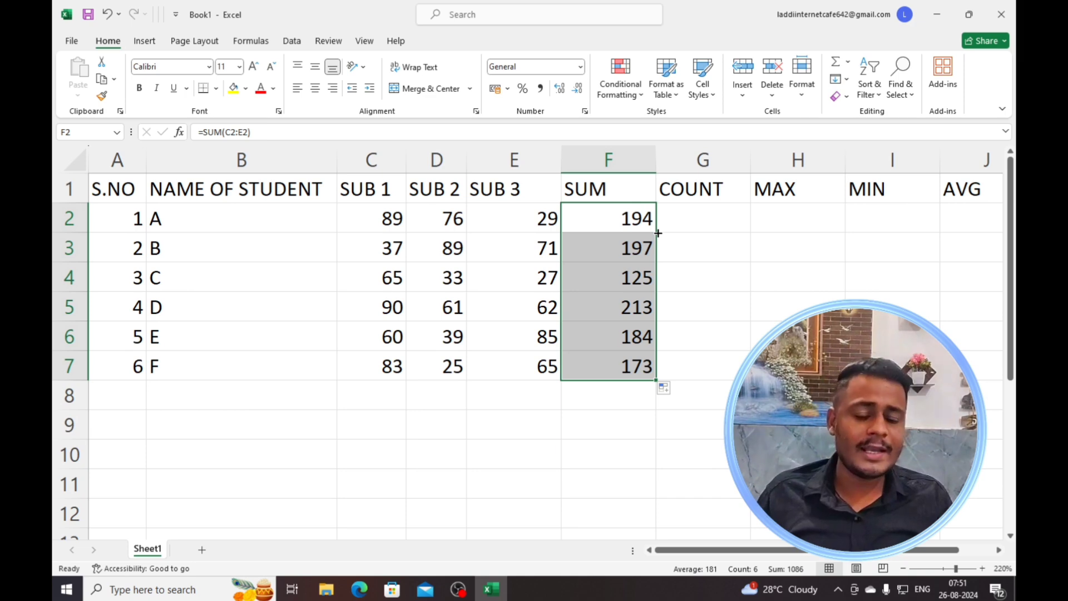
# - Count student A's subject marks in G2 with =COUNT(C2:E2), excluding the SUM cell, and fill the formula down to G7
pyautogui.click(704, 219)
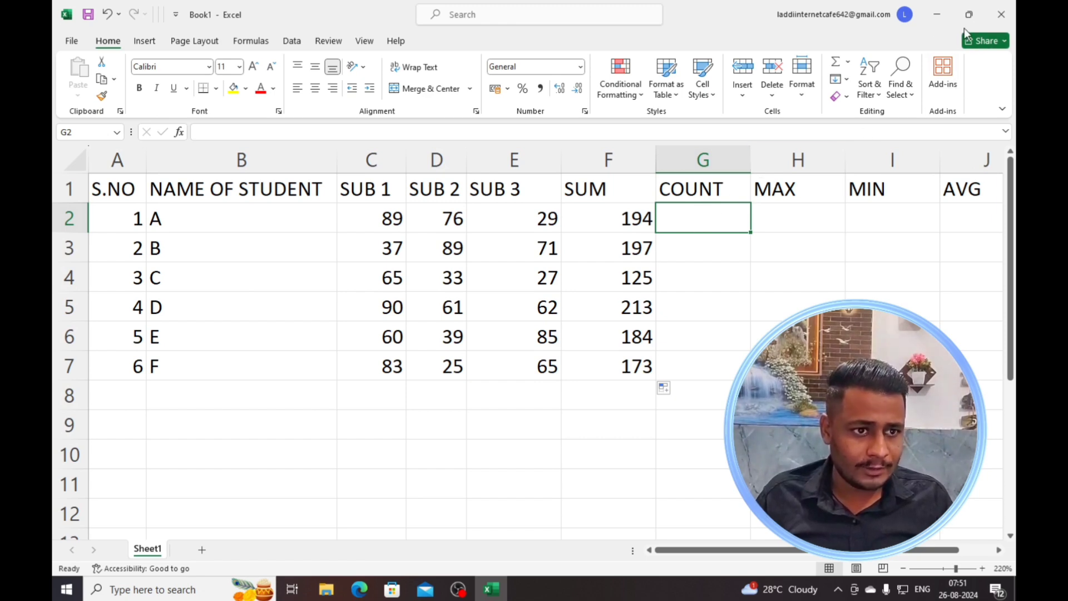
pyautogui.click(849, 63)
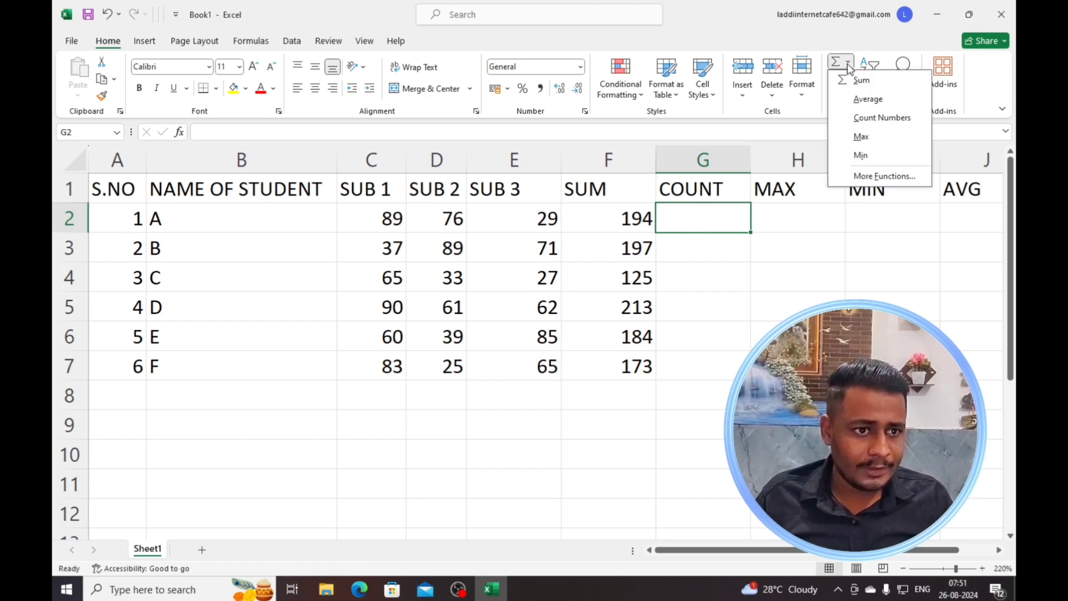
pyautogui.click(899, 119)
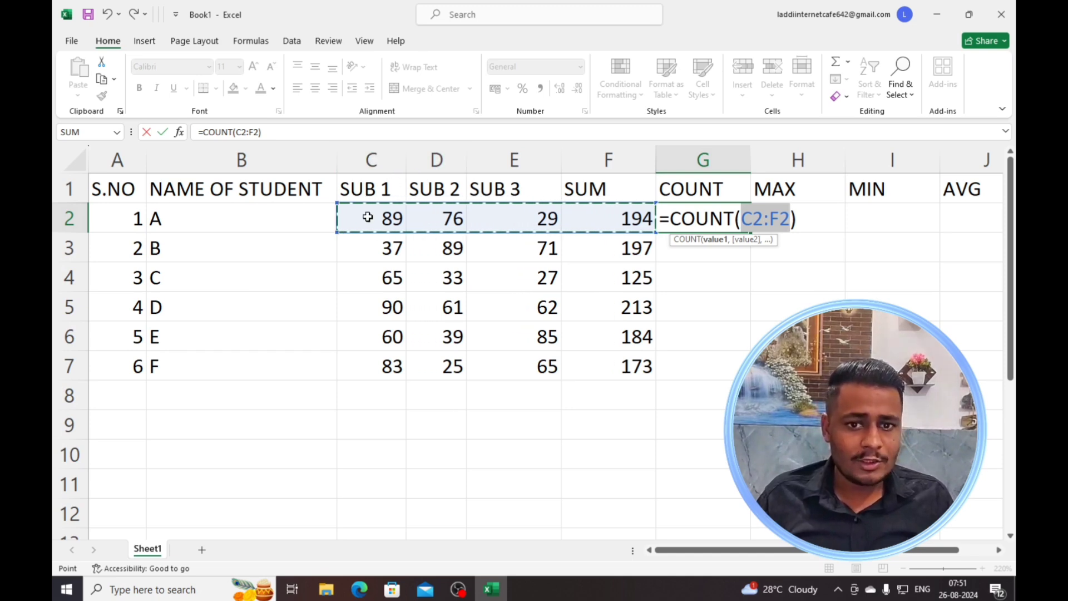
pyautogui.moveTo(368, 217); pyautogui.dragTo(520, 223)
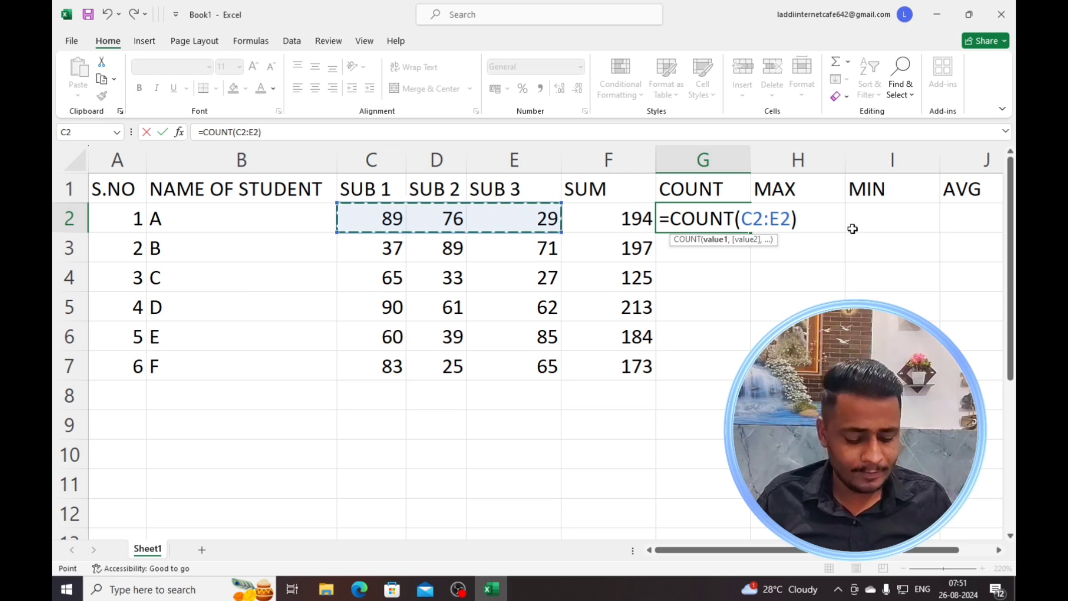
pyautogui.press('Return')
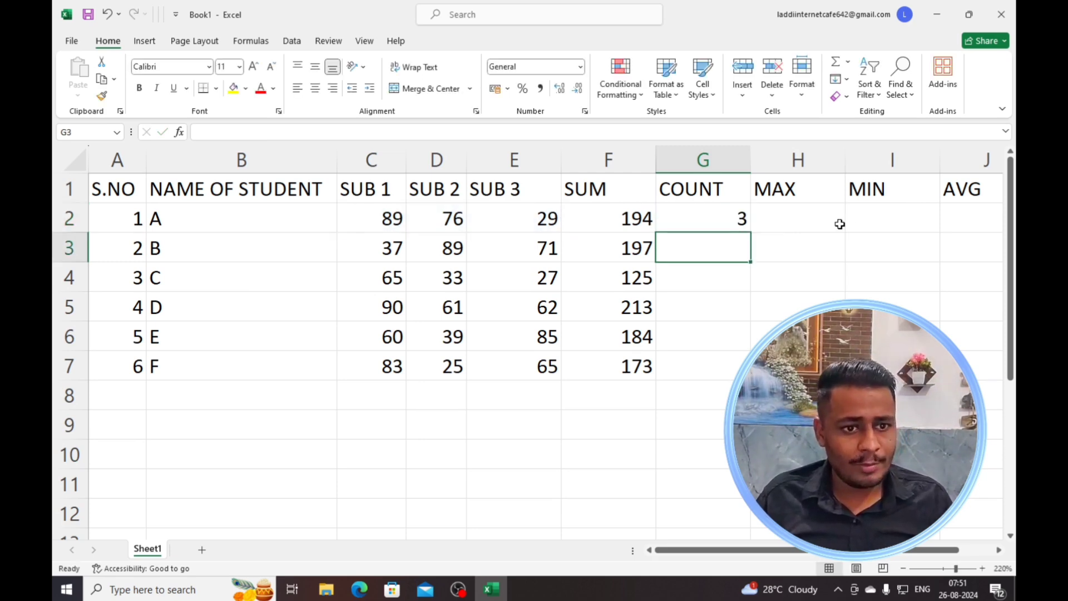
pyautogui.click(715, 225)
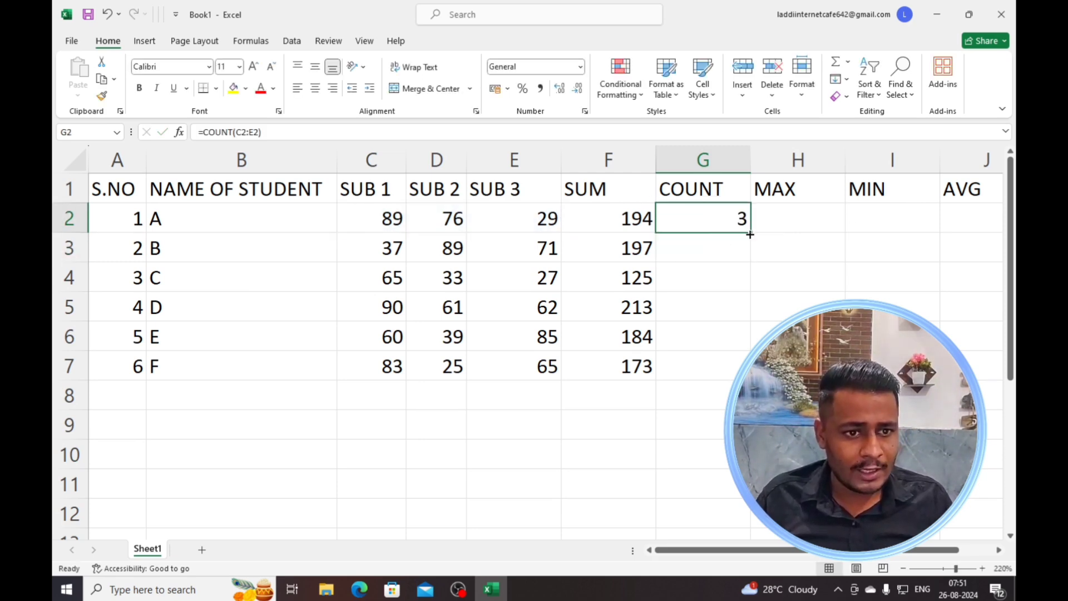
pyautogui.doubleClick(749, 234)
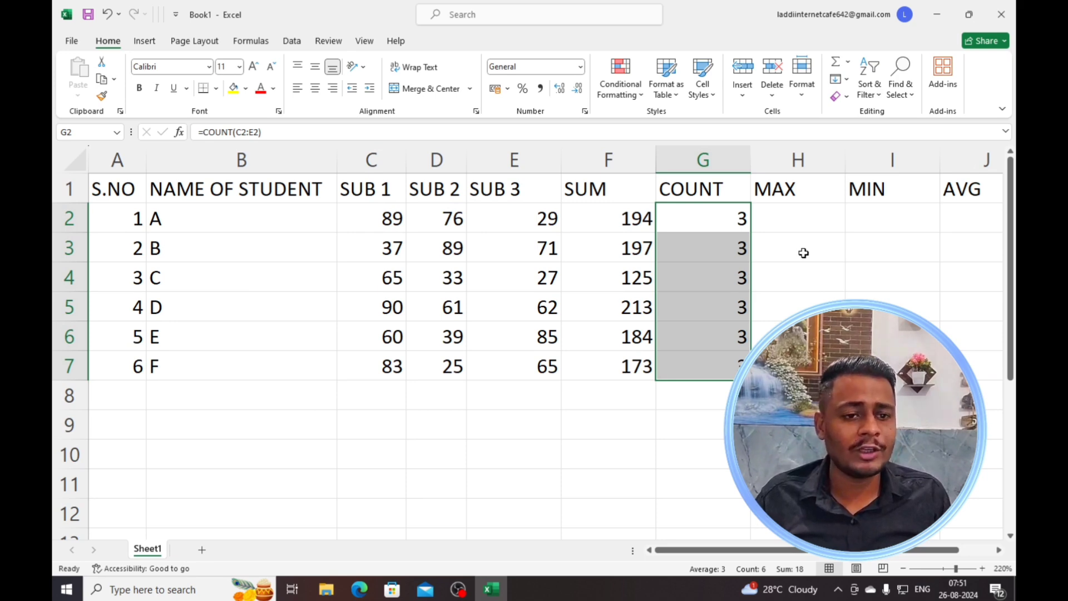
# - Find student A's highest mark in H2 with =MAX(C2:E2), covering only the three subjects, and fill the formula down to H7
pyautogui.click(791, 236)
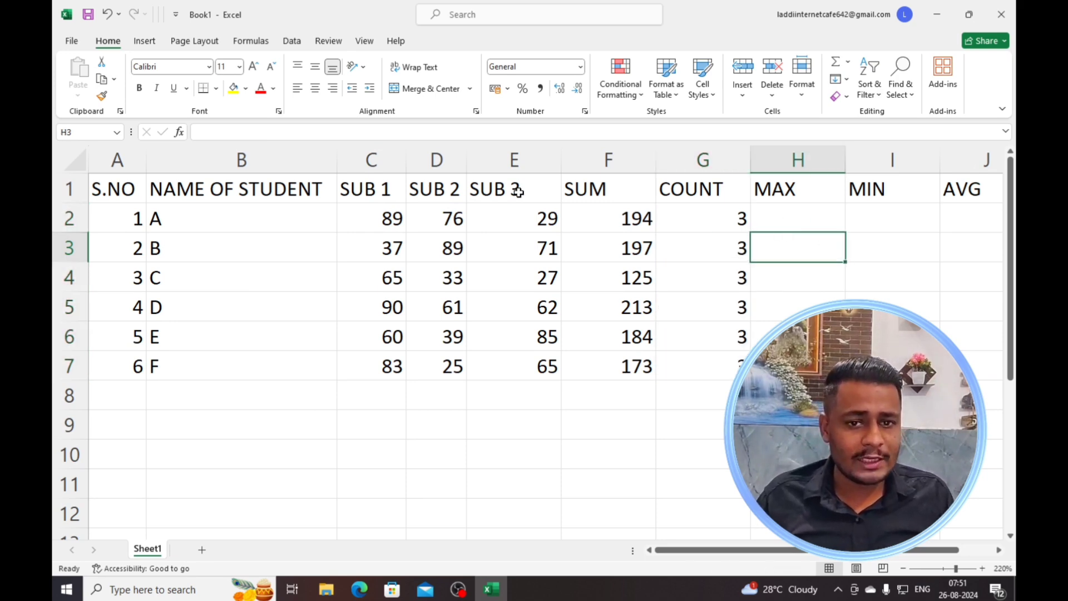
pyautogui.click(397, 218)
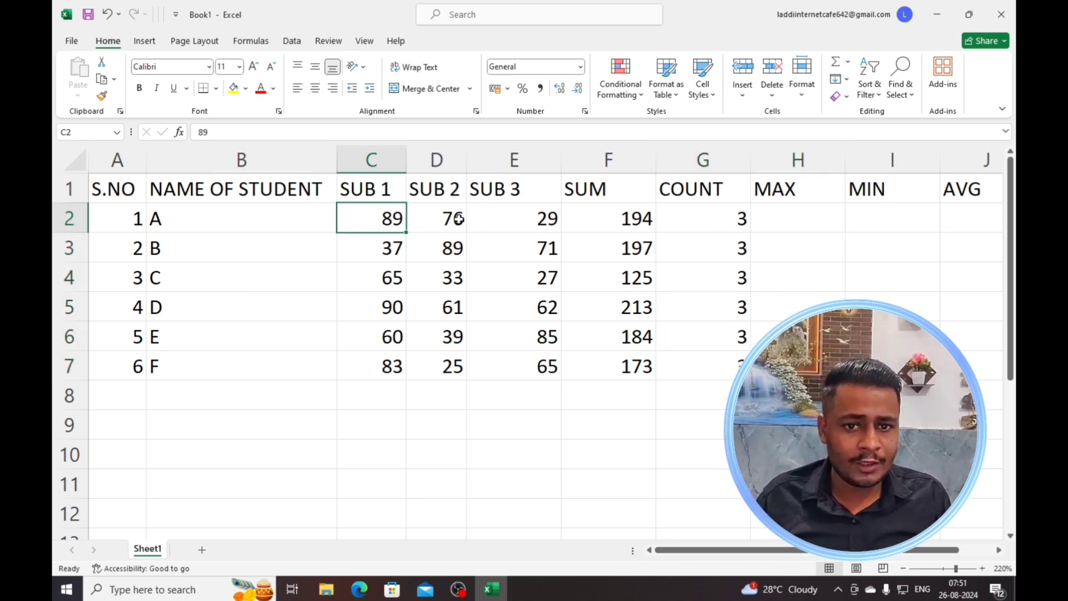
pyautogui.click(439, 219)
pyautogui.click(512, 219)
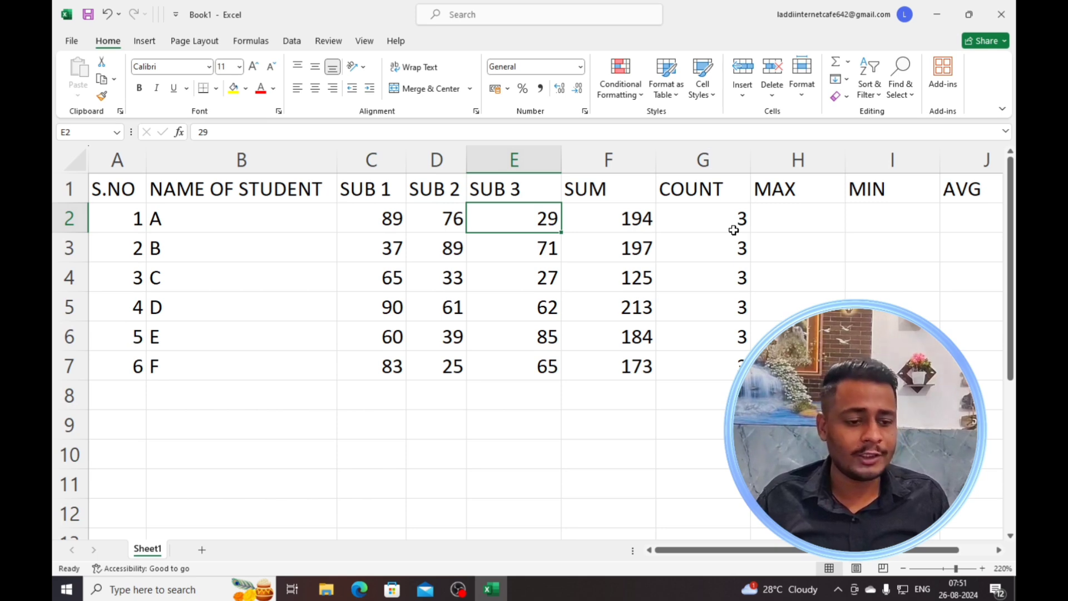
pyautogui.click(800, 216)
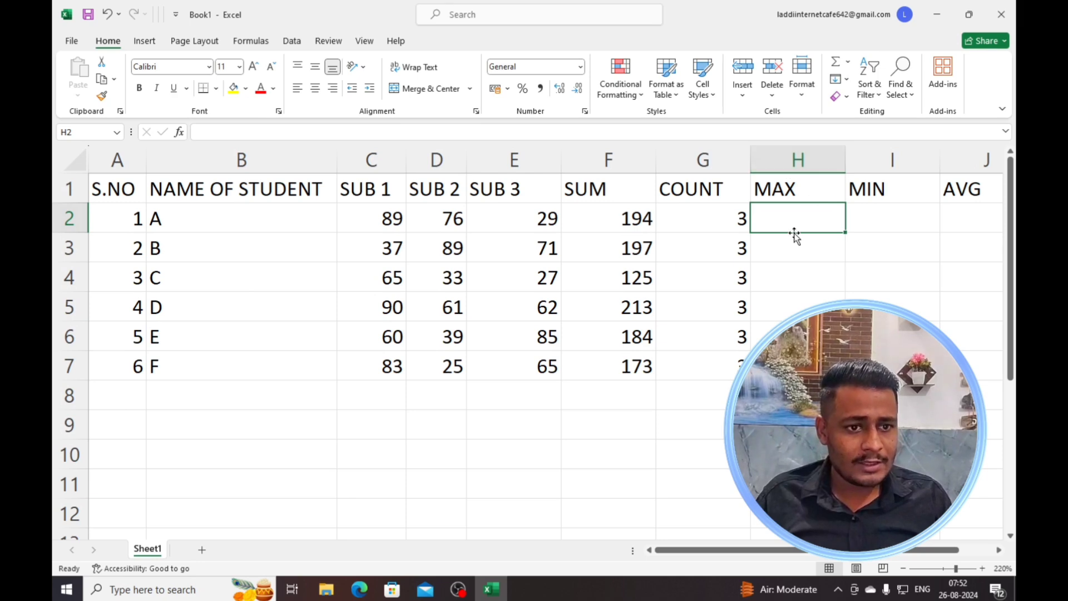
pyautogui.click(846, 61)
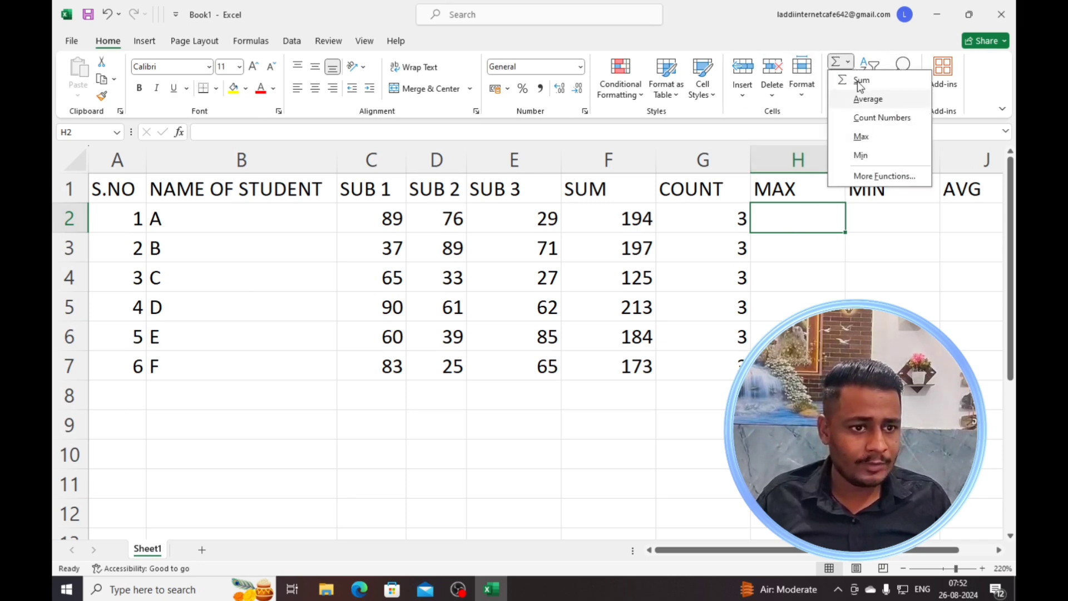
pyautogui.click(889, 144)
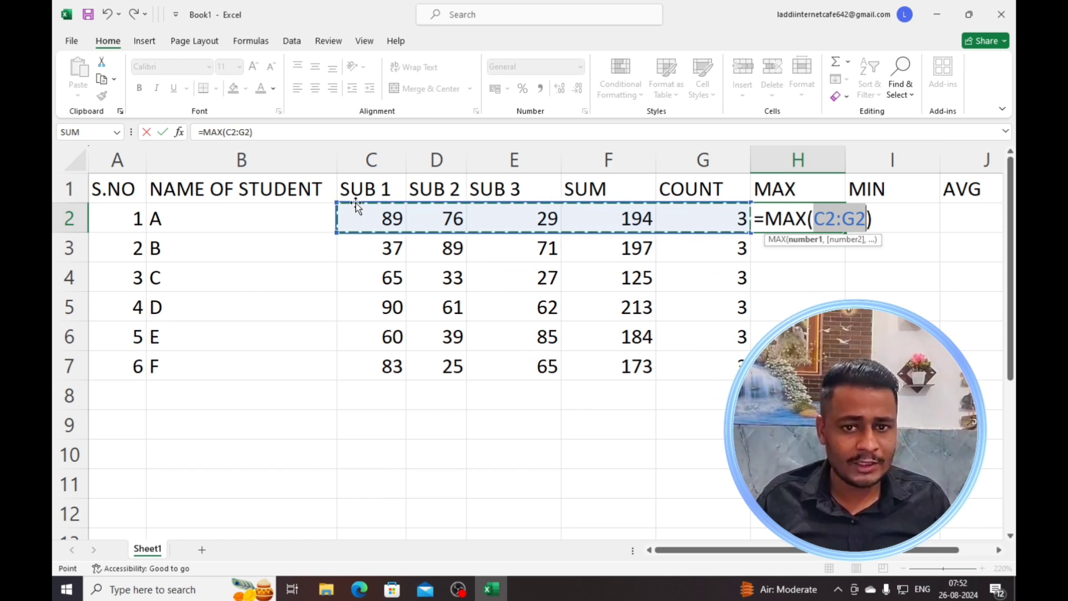
pyautogui.moveTo(351, 208); pyautogui.dragTo(532, 206)
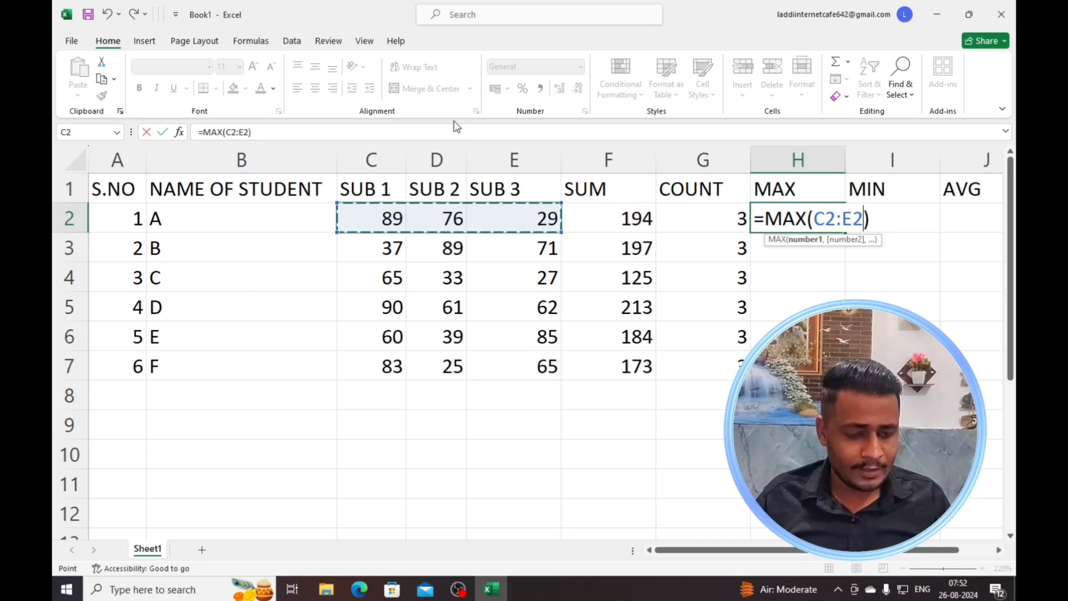
pyautogui.press('Return')
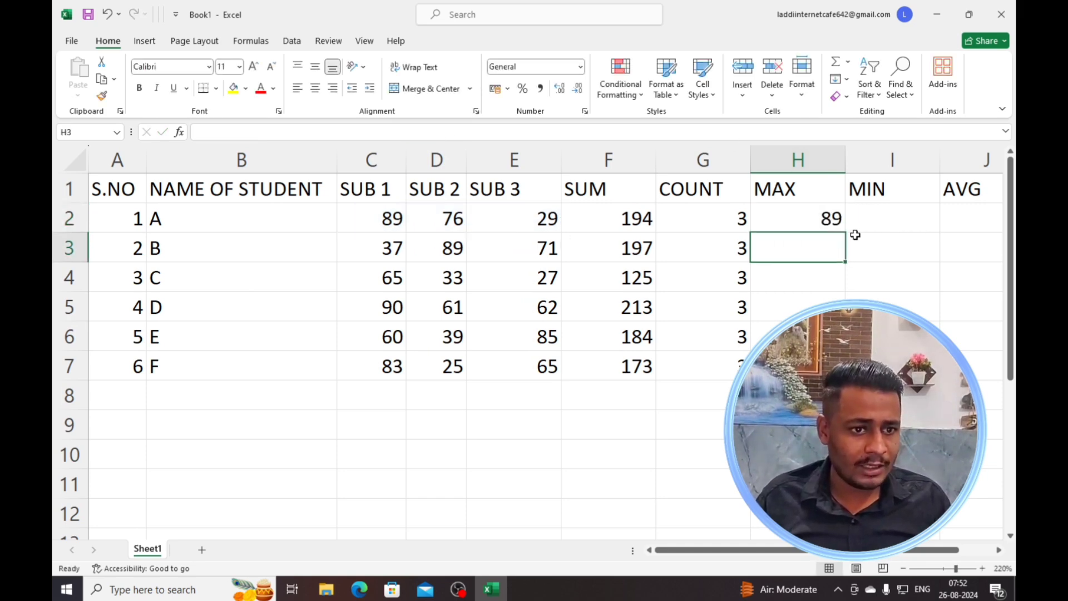
pyautogui.click(840, 226)
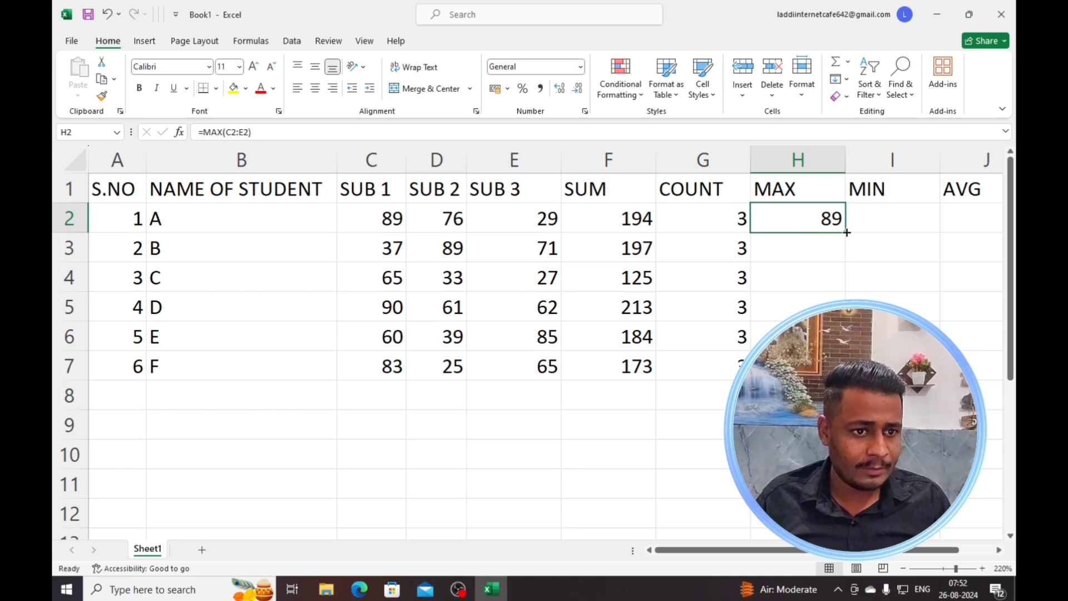
pyautogui.moveTo(846, 229); pyautogui.dragTo(842, 378)
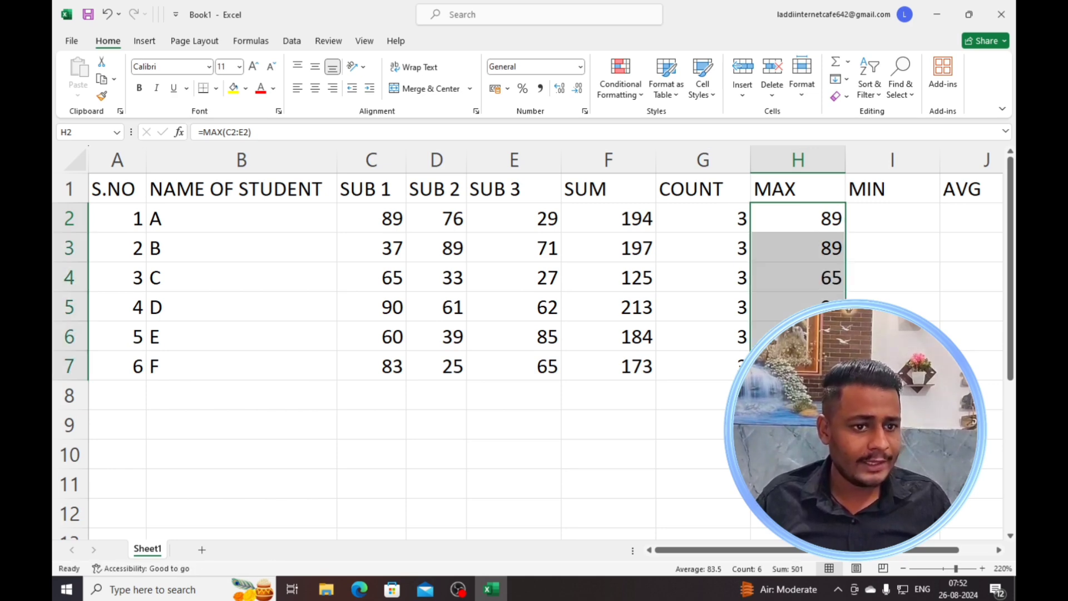
# - Find student A's lowest mark in I2 with =MIN(C2:E2), covering only the three subjects, and fill the formula down to I7
pyautogui.click(881, 215)
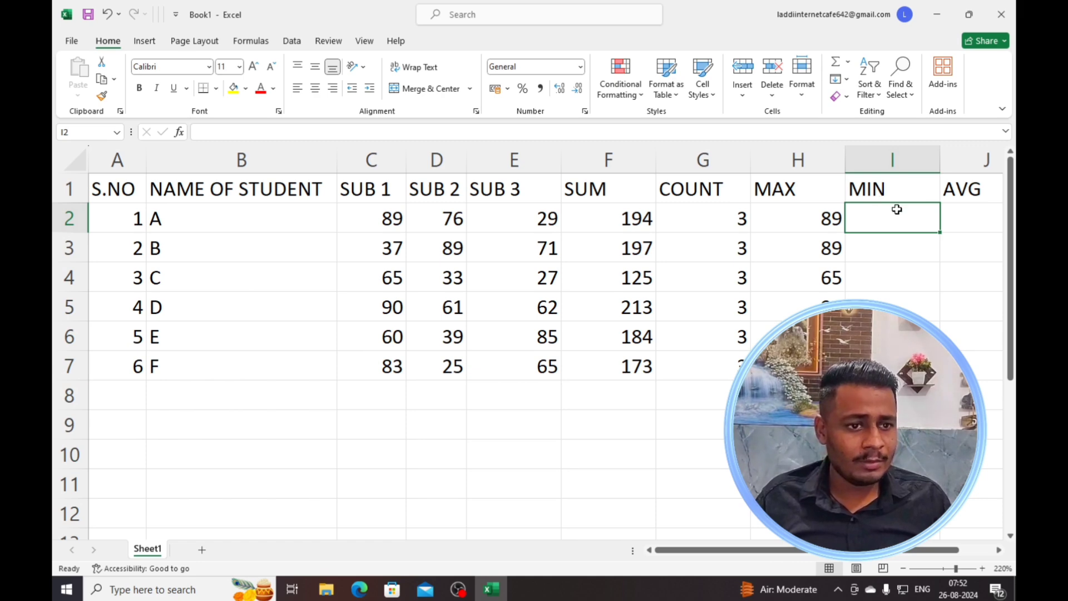
pyautogui.click(848, 61)
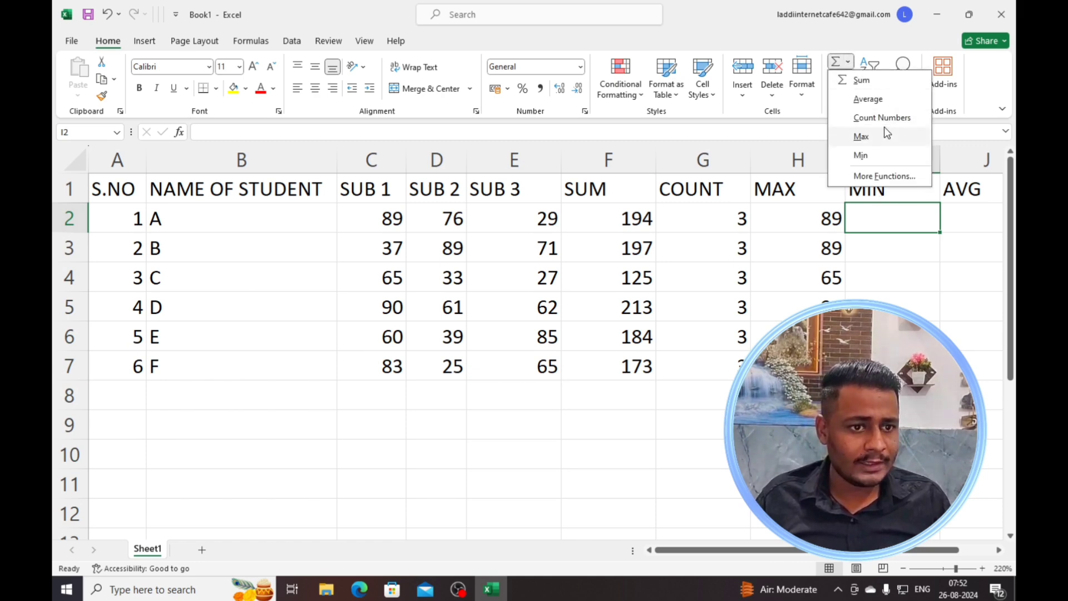
pyautogui.click(875, 157)
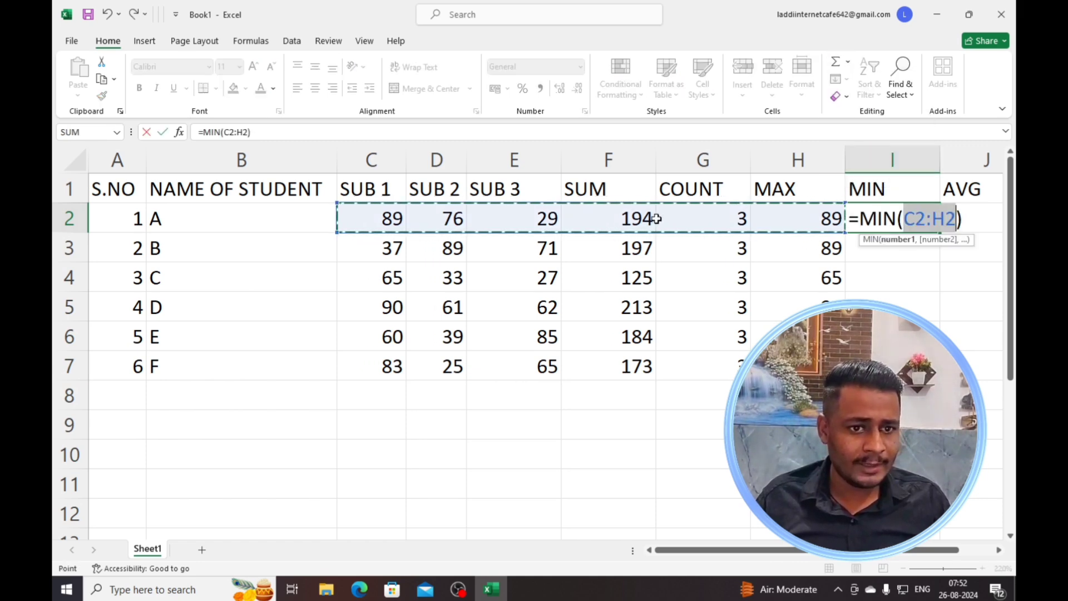
pyautogui.moveTo(345, 210); pyautogui.dragTo(530, 227)
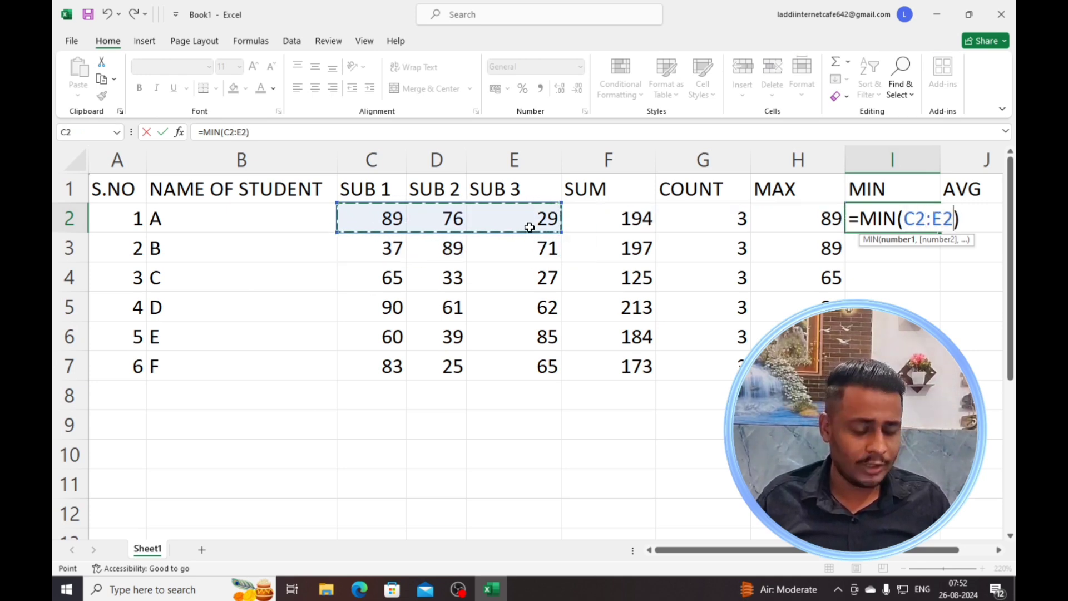
pyautogui.press('Return')
pyautogui.click(930, 222)
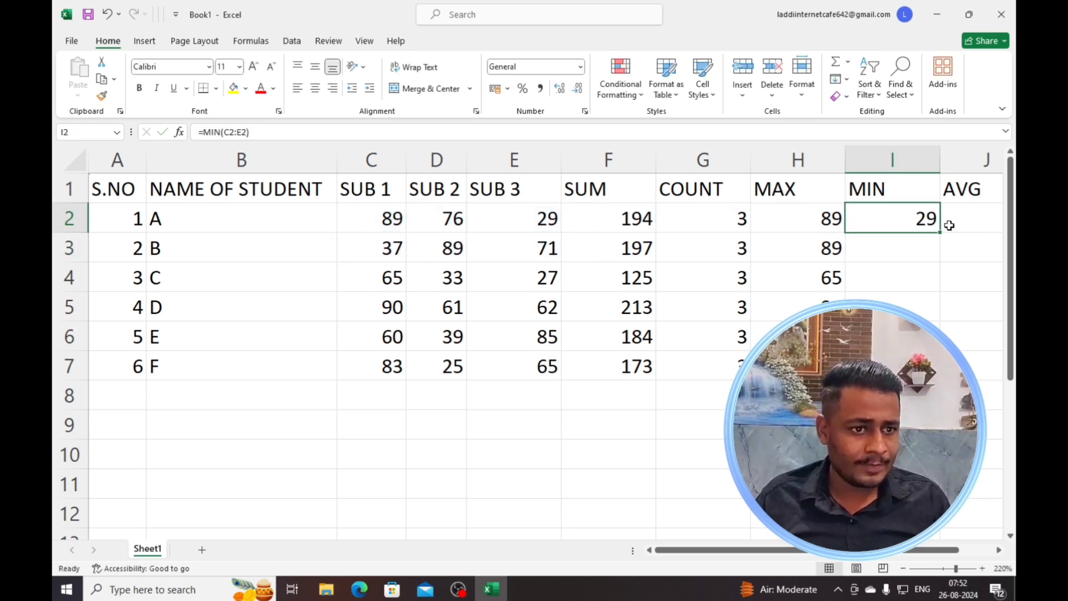
pyautogui.doubleClick(940, 232)
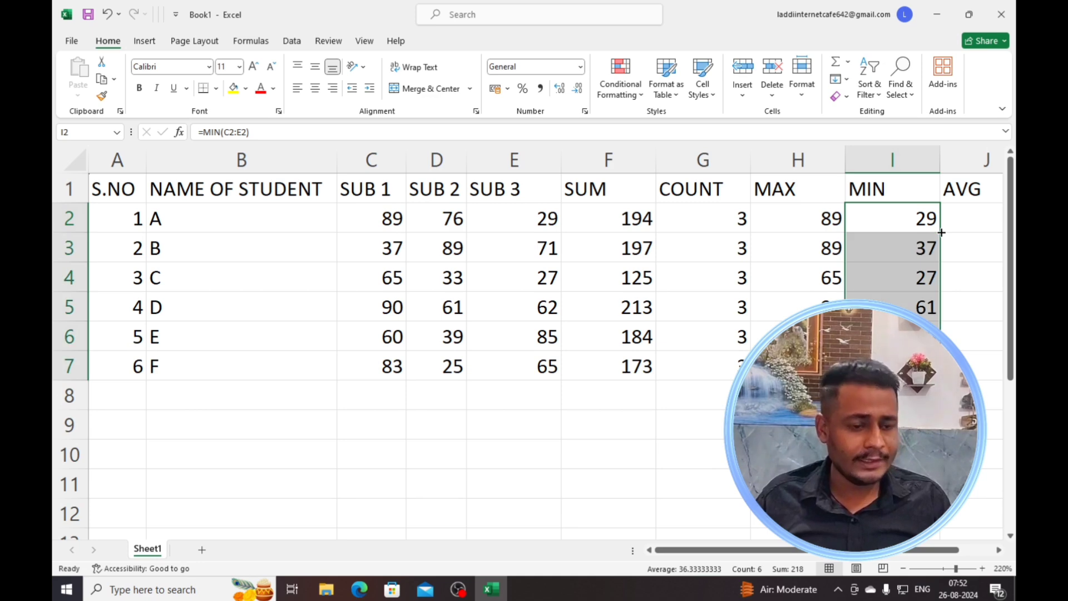
# - Average student A's three subject marks in J2 with =AVERAGE(C2:E2) and fill the formula down the AVG column to J7
pyautogui.click(963, 212)
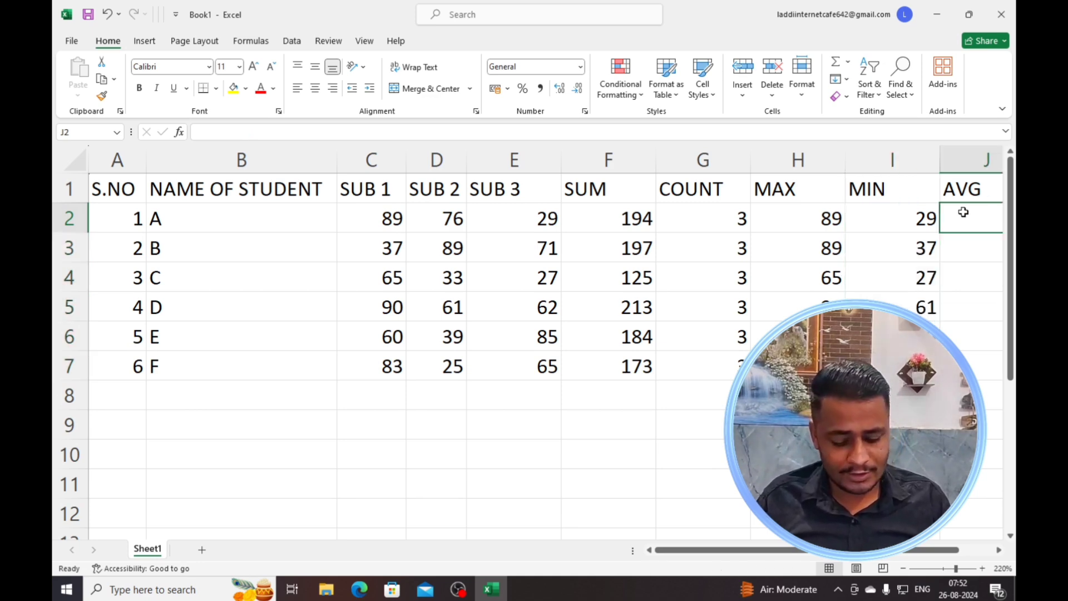
pyautogui.click(848, 61)
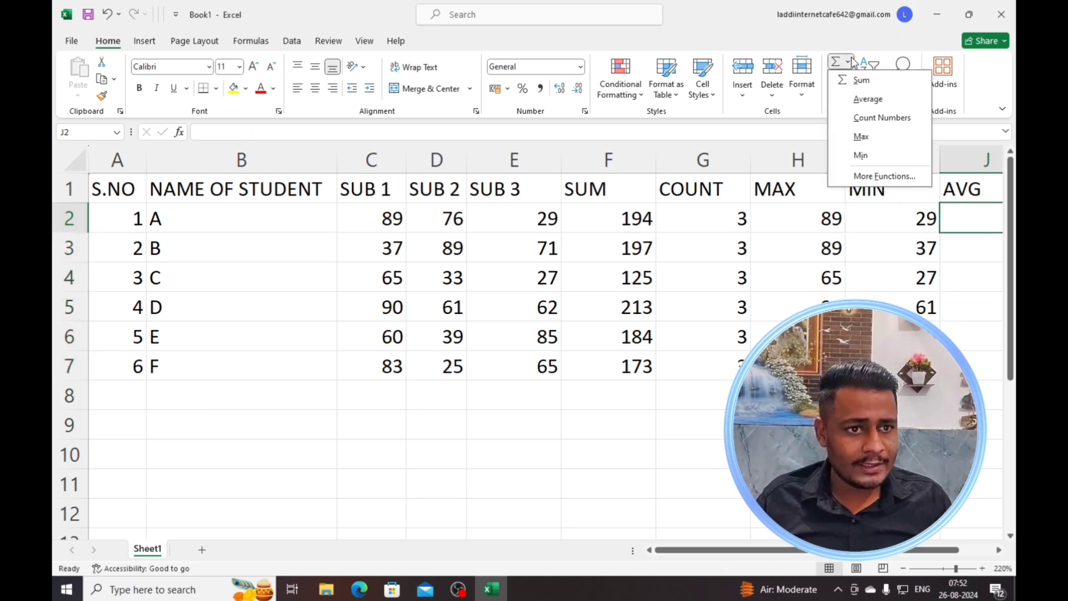
pyautogui.click(867, 98)
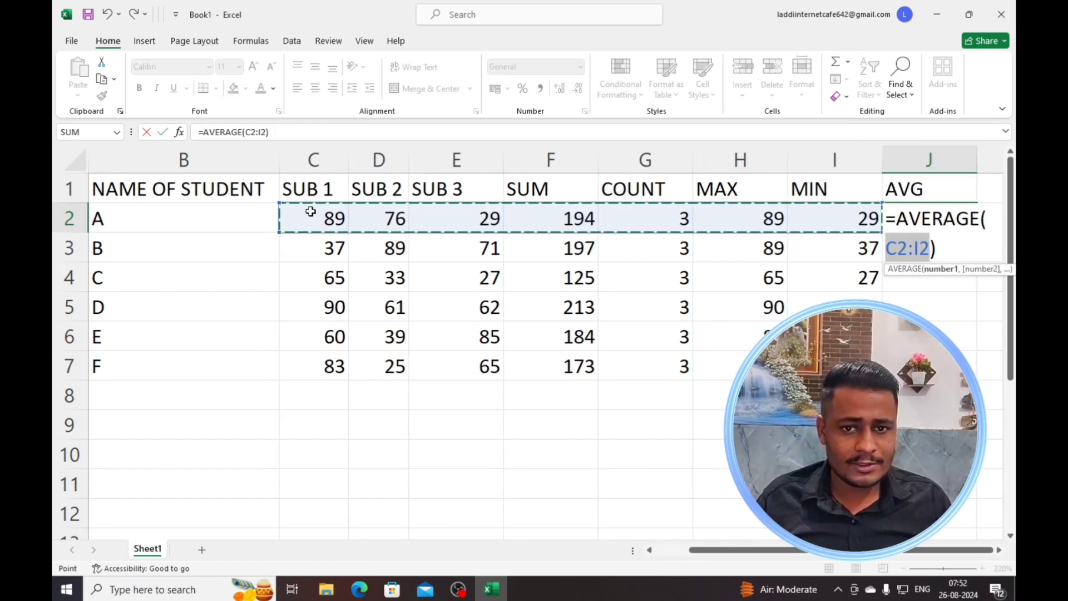
pyautogui.click(343, 218)
pyautogui.moveTo(343, 218); pyautogui.dragTo(441, 220)
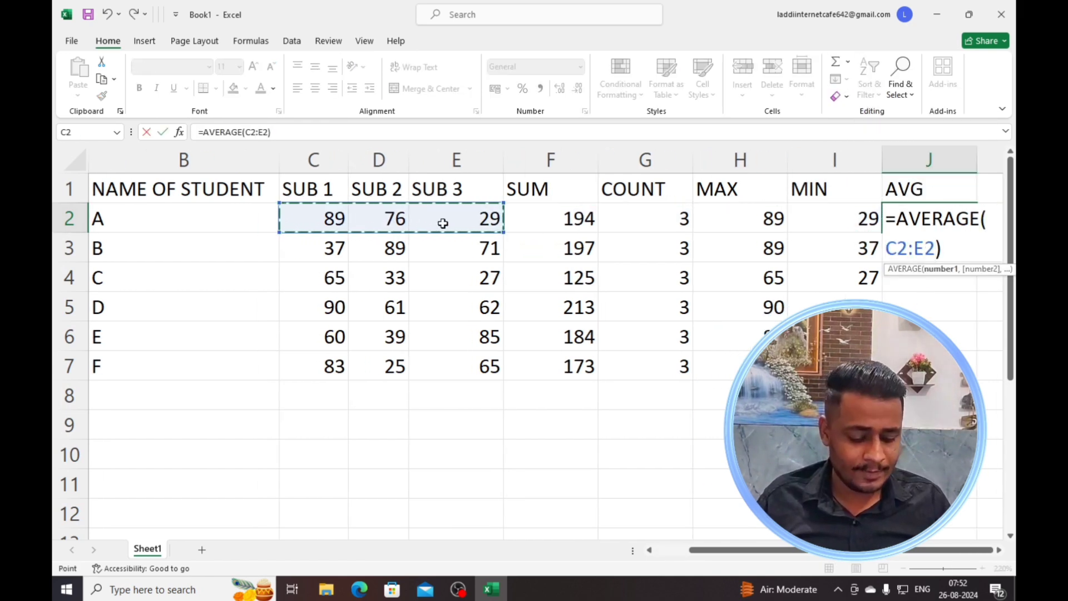
pyautogui.press('Return')
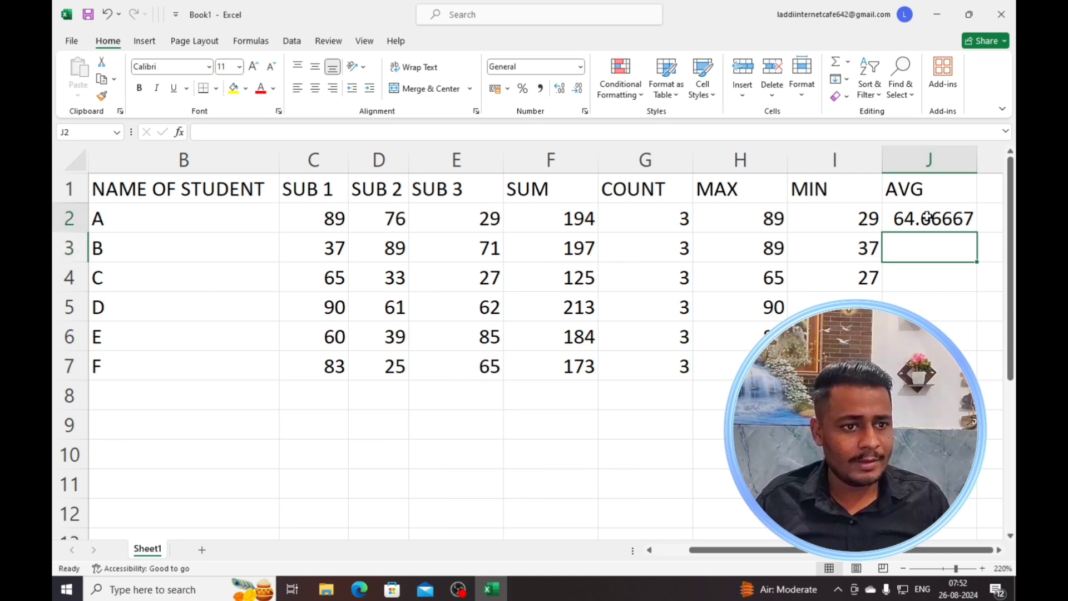
pyautogui.click(928, 218)
pyautogui.doubleClick(977, 231)
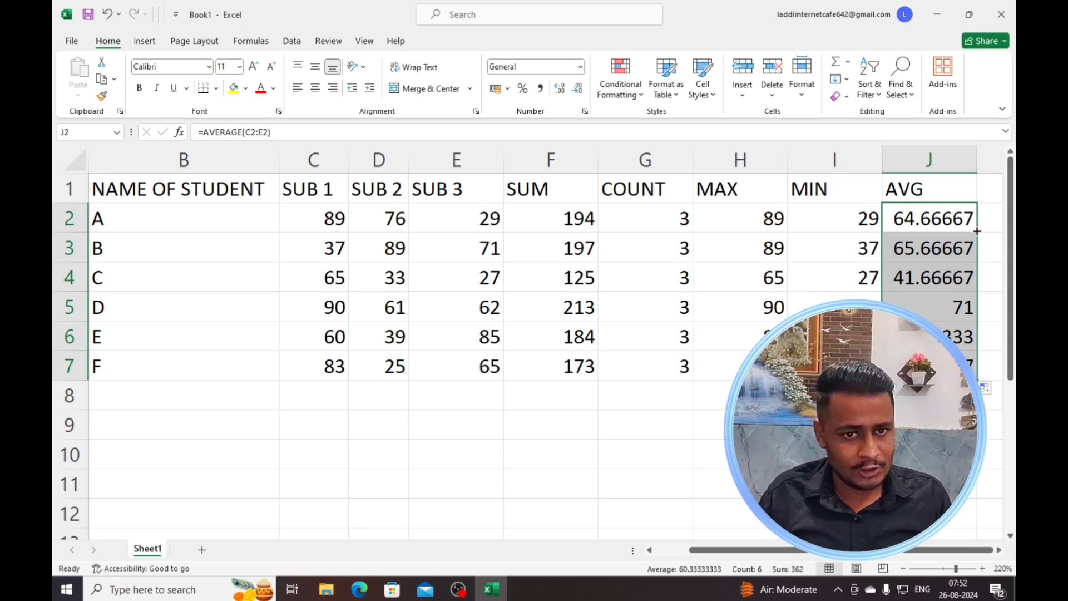
# - Clear all calculated results from the SUM through AVG columns, range F2:J7, keeping the headers and subject marks
pyautogui.click(686, 239)
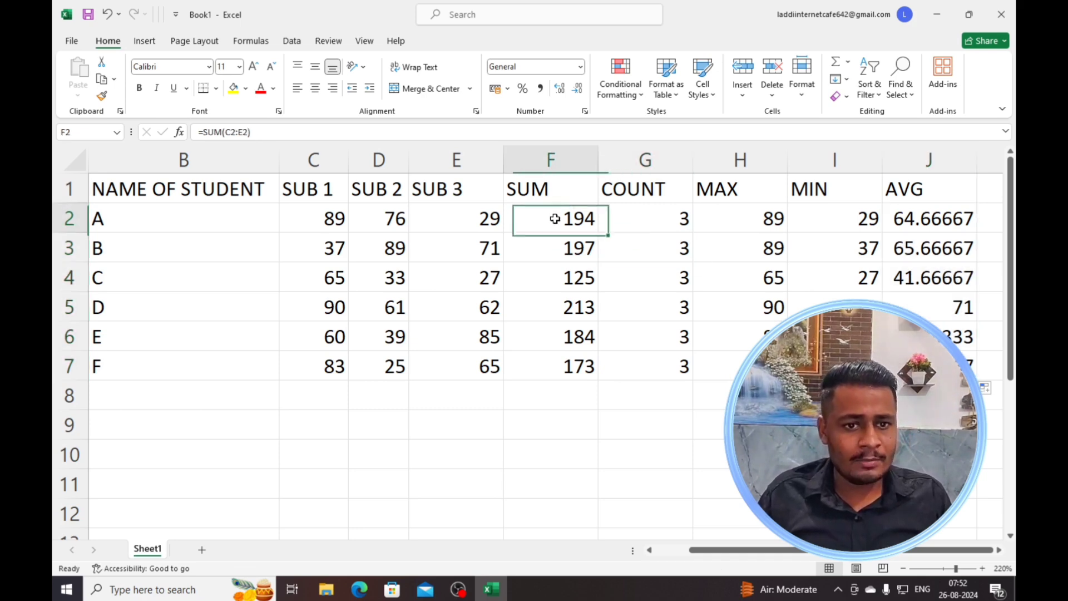
pyautogui.moveTo(553, 218); pyautogui.dragTo(915, 366)
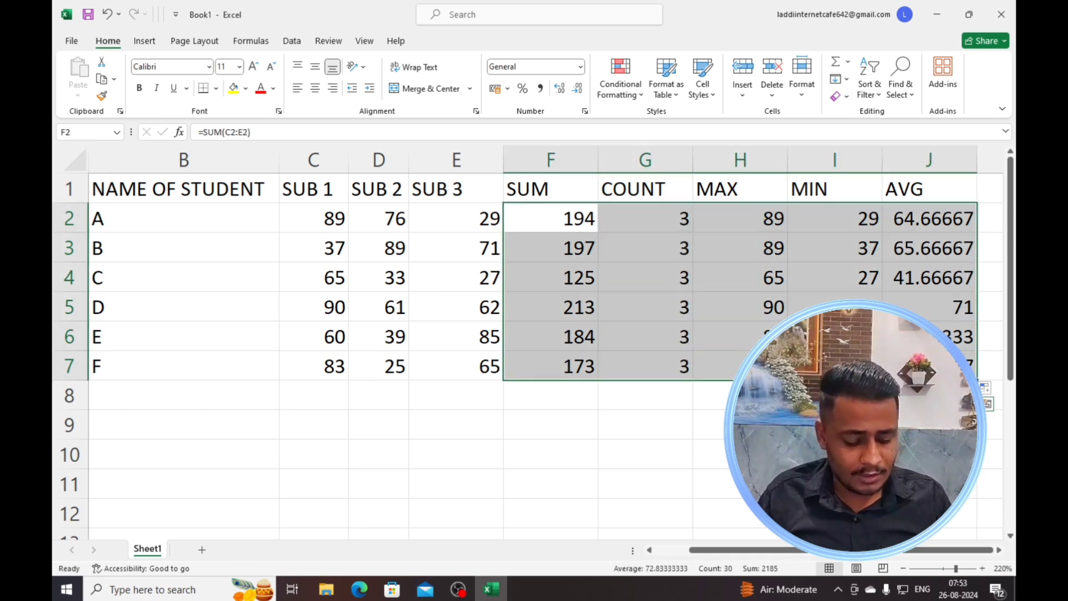
pyautogui.press('Delete')
pyautogui.click(707, 424)
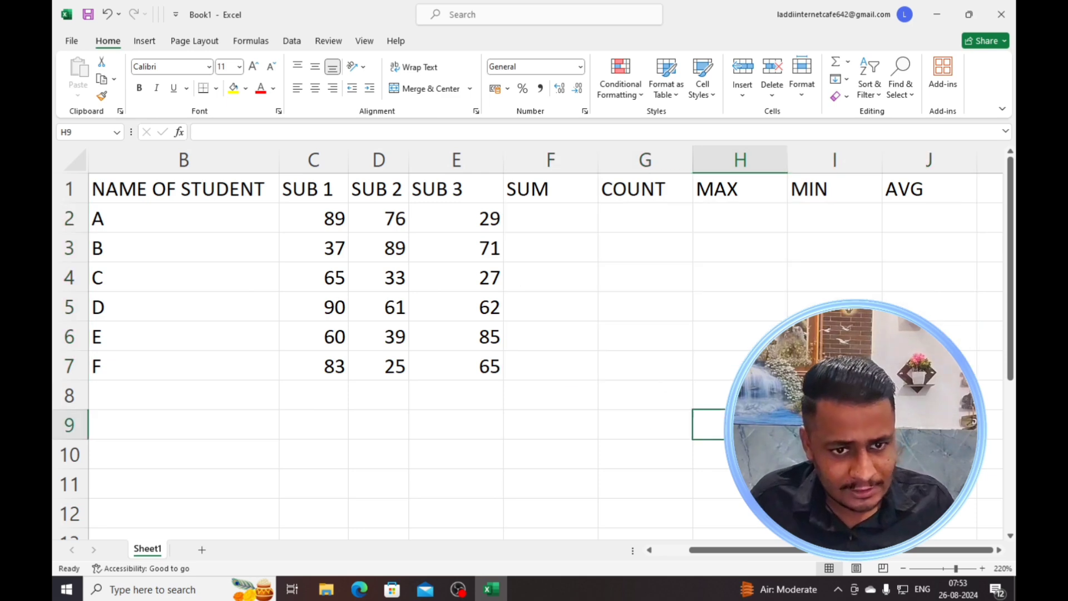
# - Write the formula =SUM(C2:E2) manually in F2 to total student A's marks
pyautogui.moveTo(755, 549); pyautogui.dragTo(721, 550)
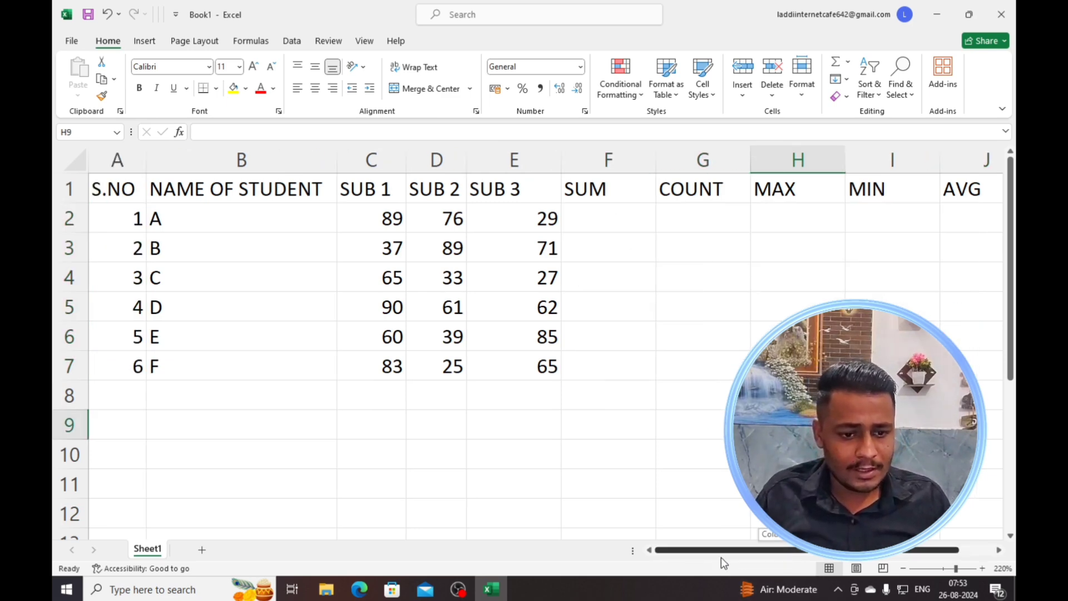
pyautogui.click(592, 216)
pyautogui.write('=')
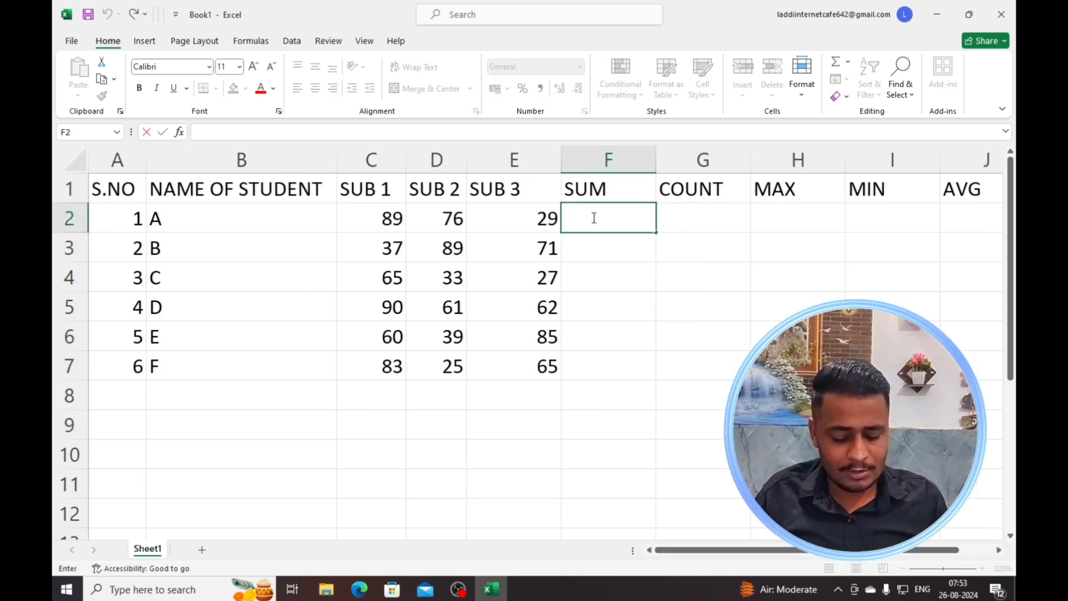
pyautogui.write('SUM')
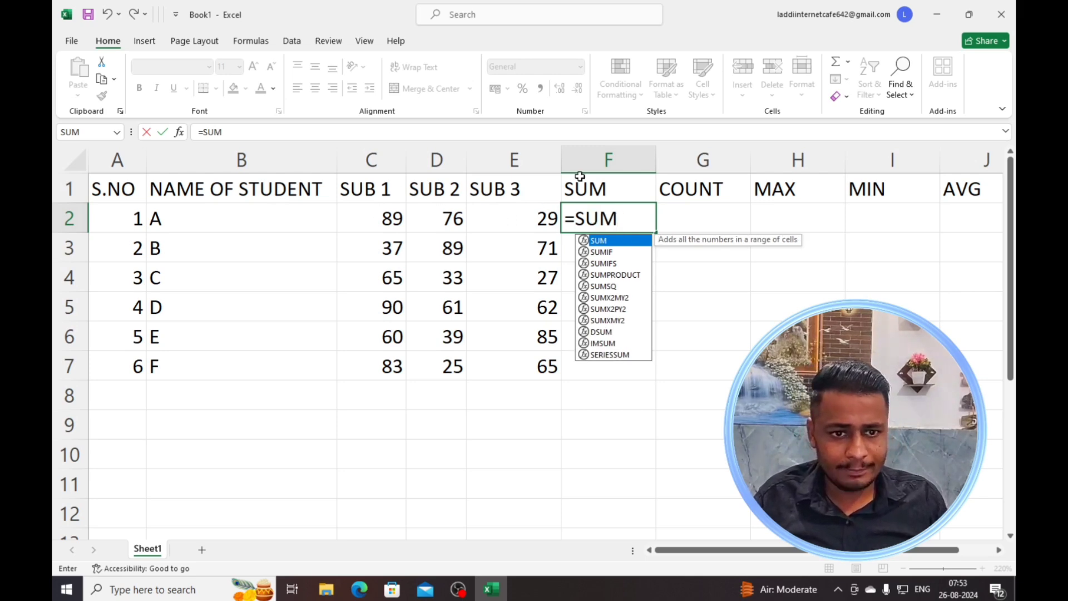
pyautogui.write('(')
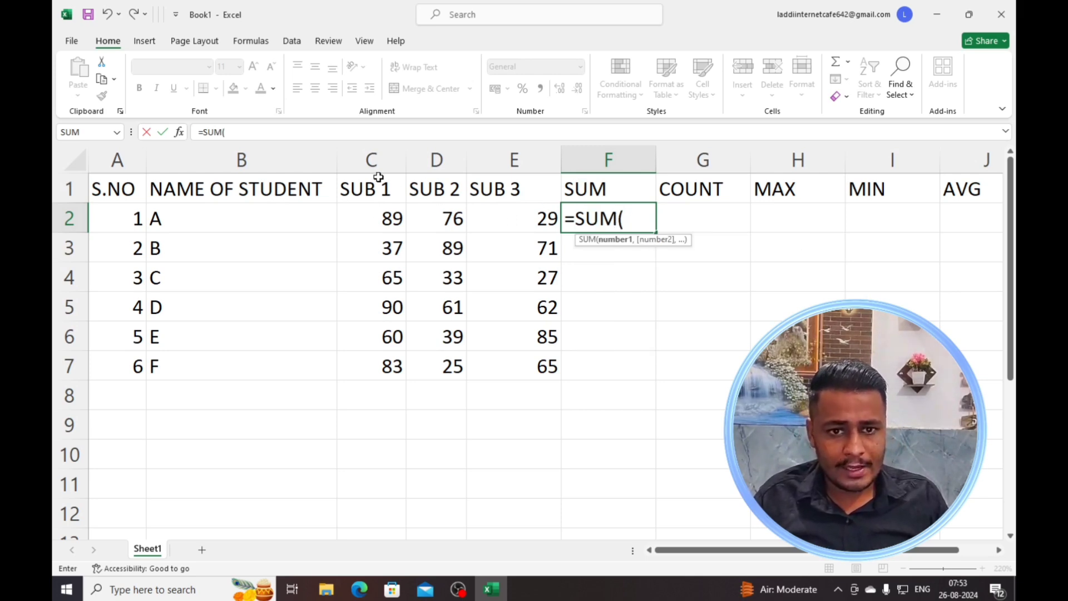
pyautogui.moveTo(345, 216); pyautogui.dragTo(515, 221)
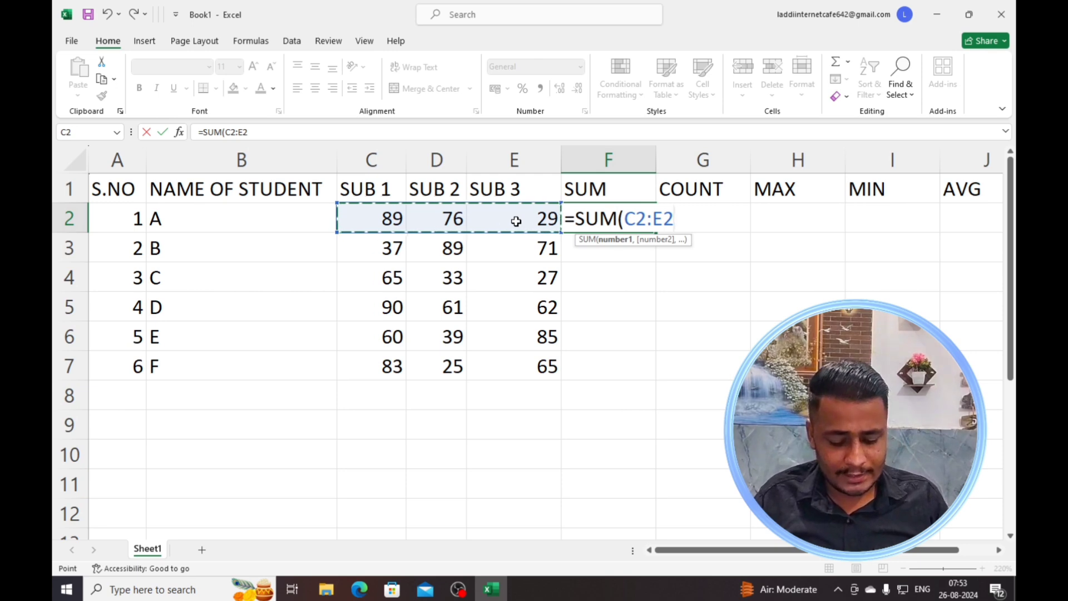
pyautogui.write(')')
pyautogui.press('Return')
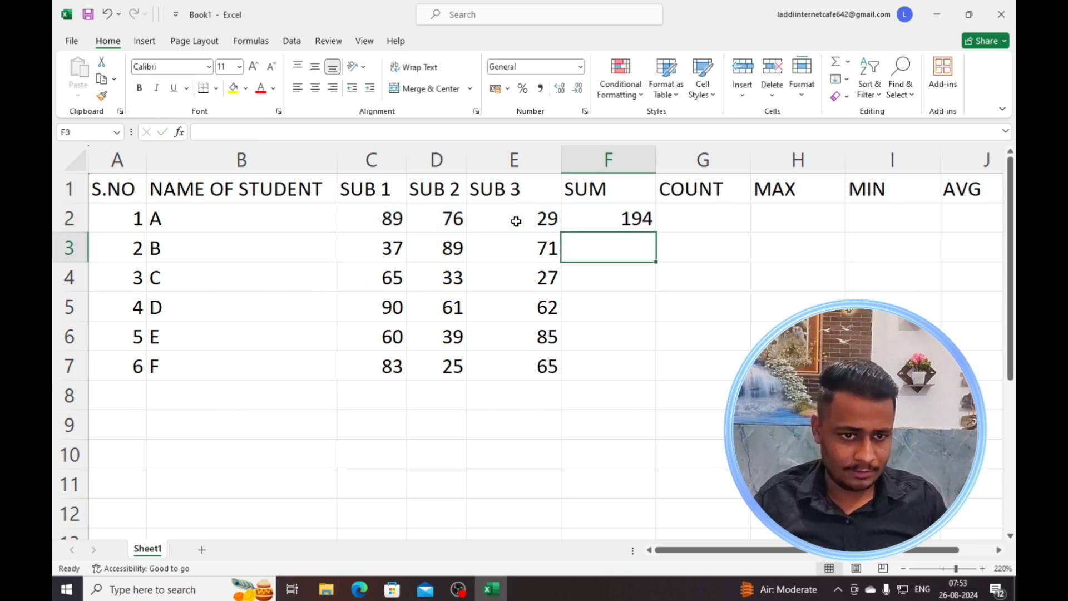
# - Write the formula =COUNT(C2:E2) manually in G2 to count student A's subject marks
pyautogui.click(685, 210)
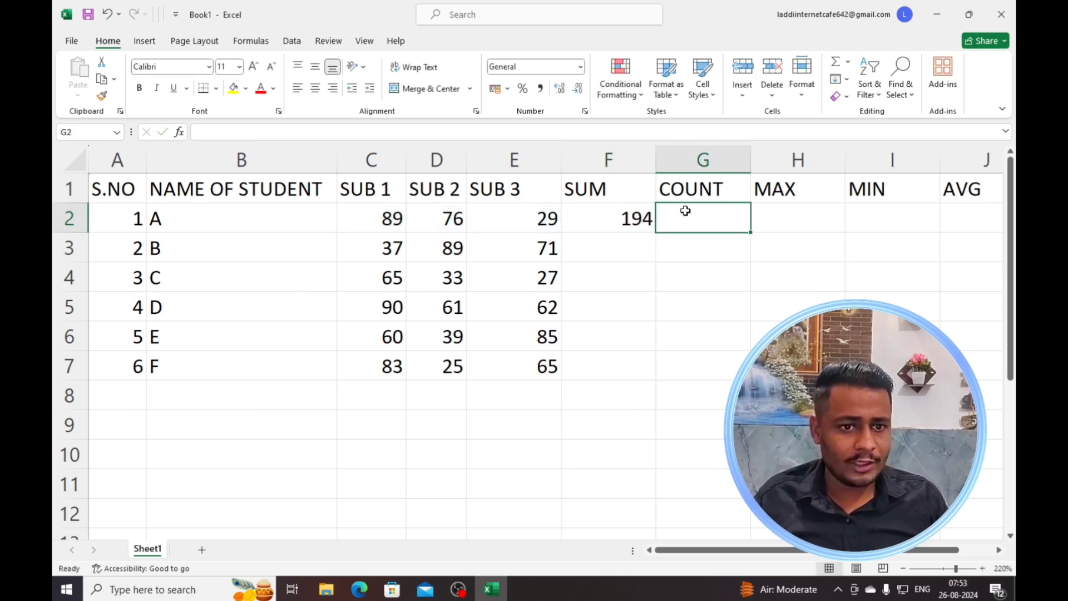
pyautogui.write('=CO')
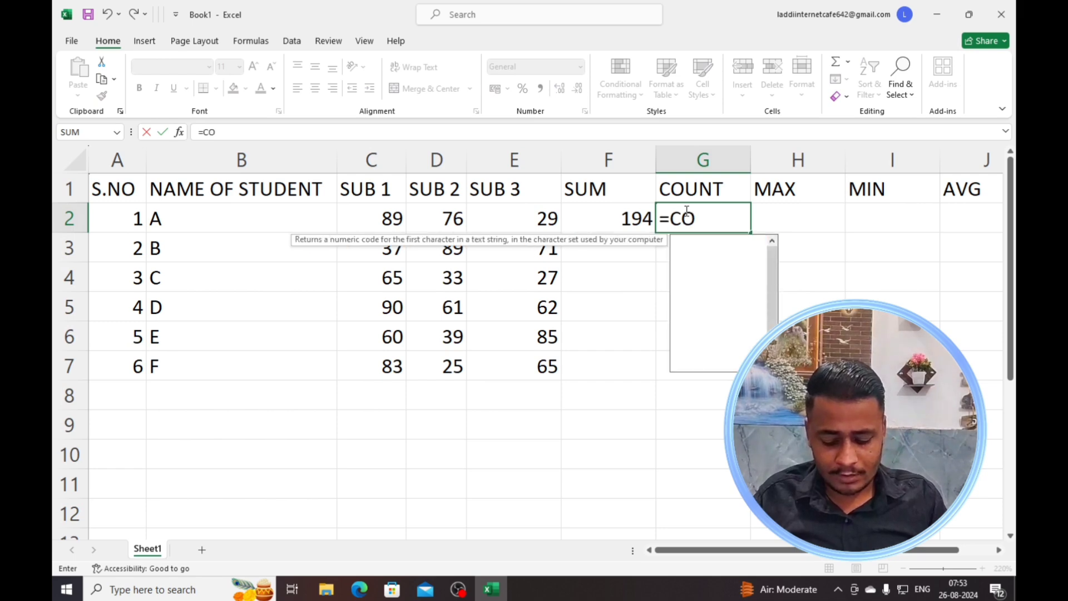
pyautogui.write('UNT(')
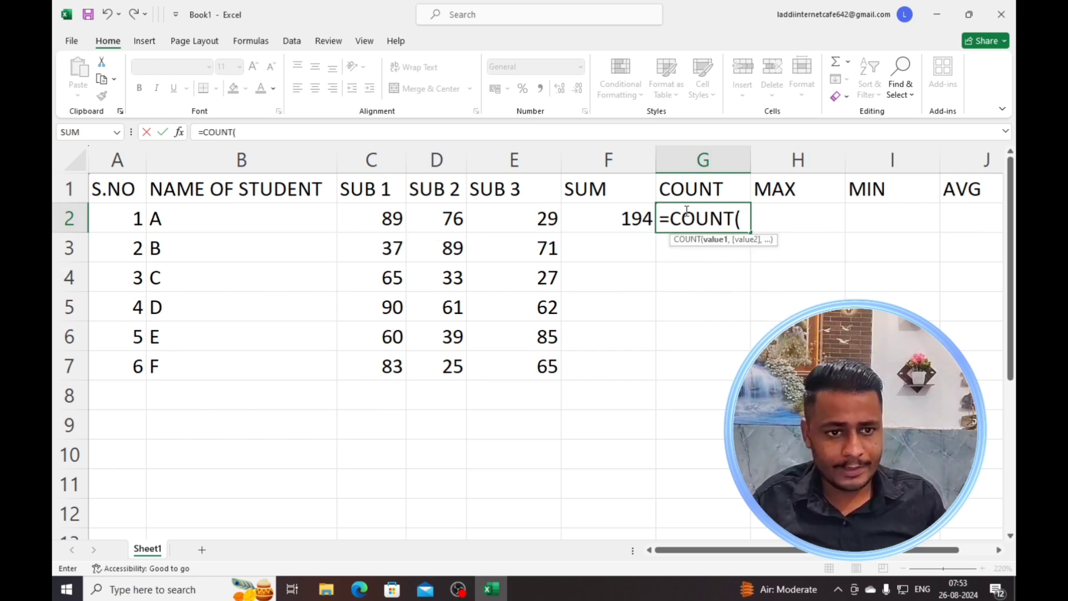
pyautogui.moveTo(361, 213); pyautogui.dragTo(518, 212)
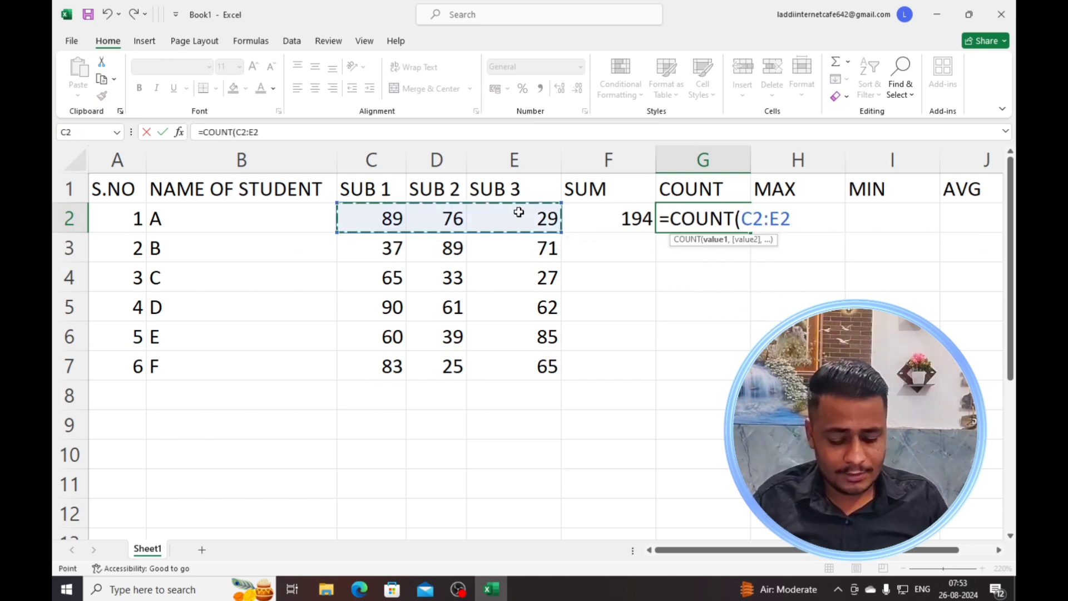
pyautogui.write(')')
pyautogui.press('Return')
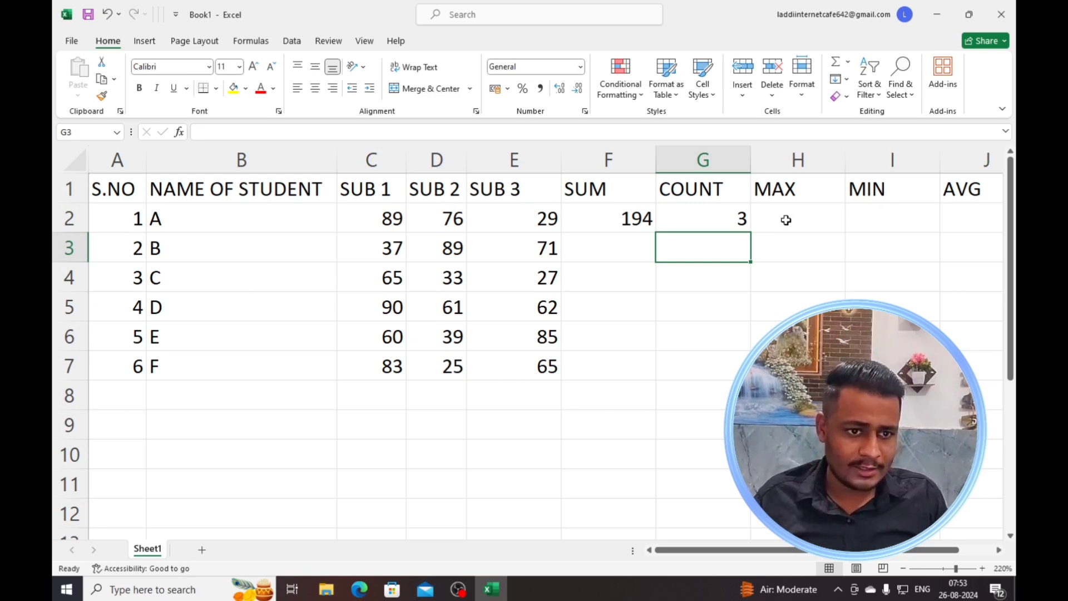
# - Clear the manually written SUM and COUNT formulas from student A's row, range F2:H2
pyautogui.click(669, 267)
pyautogui.moveTo(619, 219); pyautogui.dragTo(750, 215)
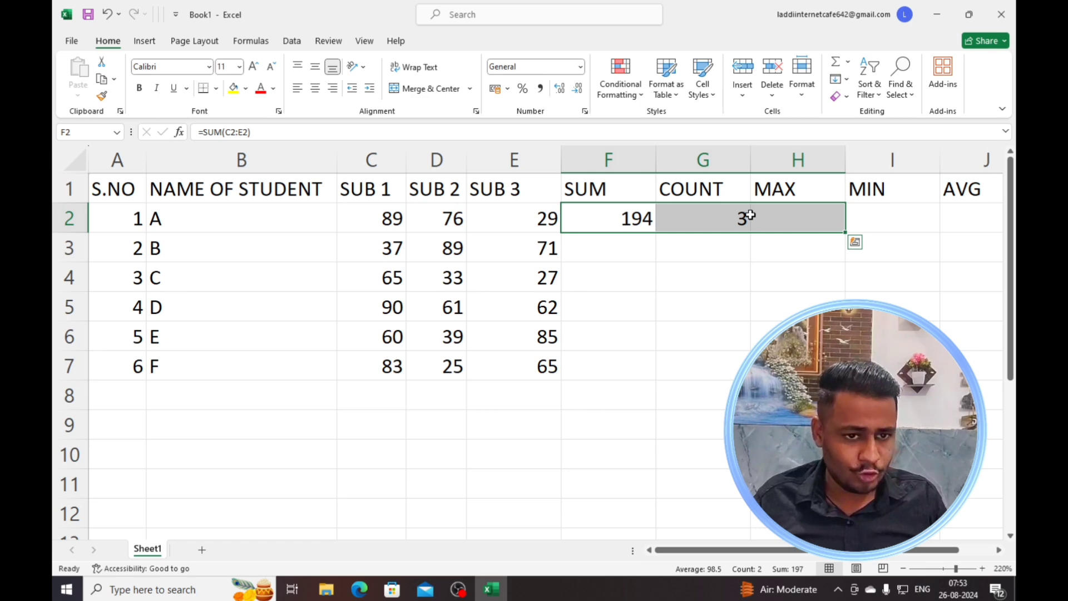
pyautogui.press('Delete')
pyautogui.click(751, 292)
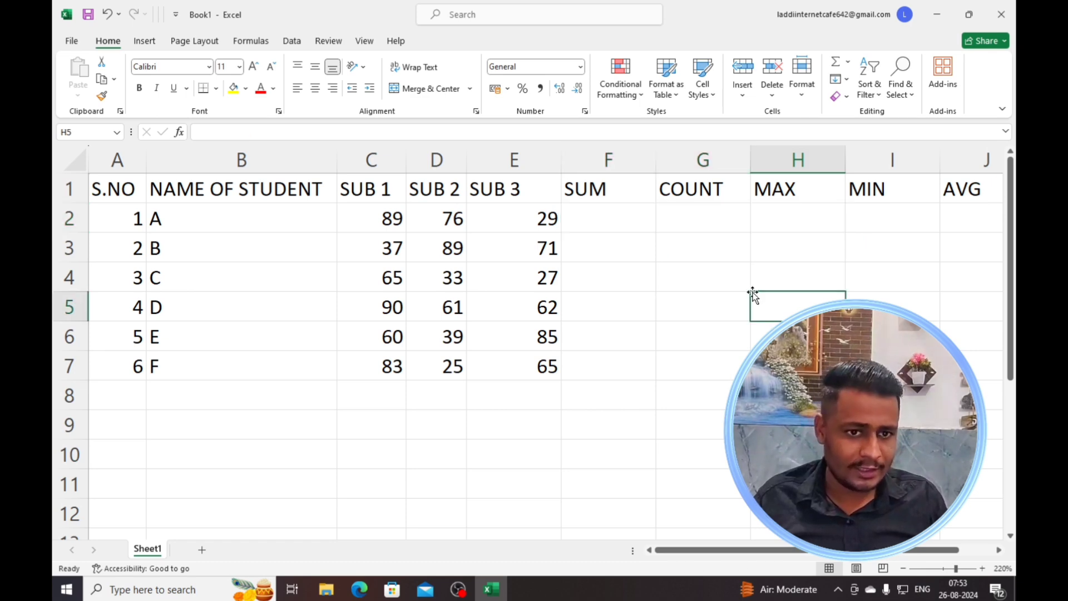
# - Total student A's marks in F2 using AutoSum over C2:E2 and fill the formula down the SUM column to F7
pyautogui.click(598, 214)
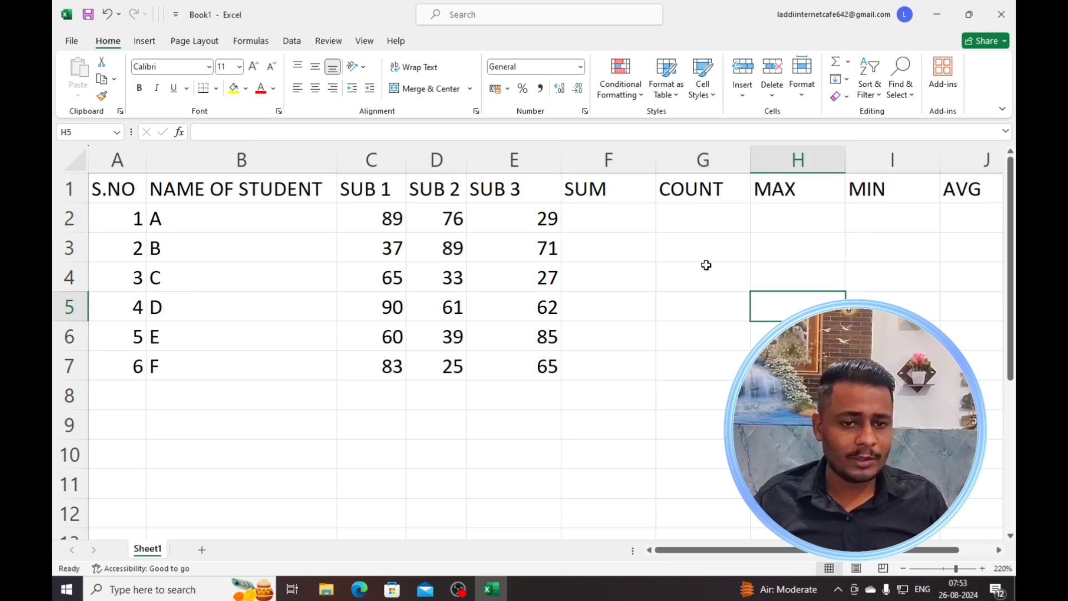
pyautogui.click(603, 223)
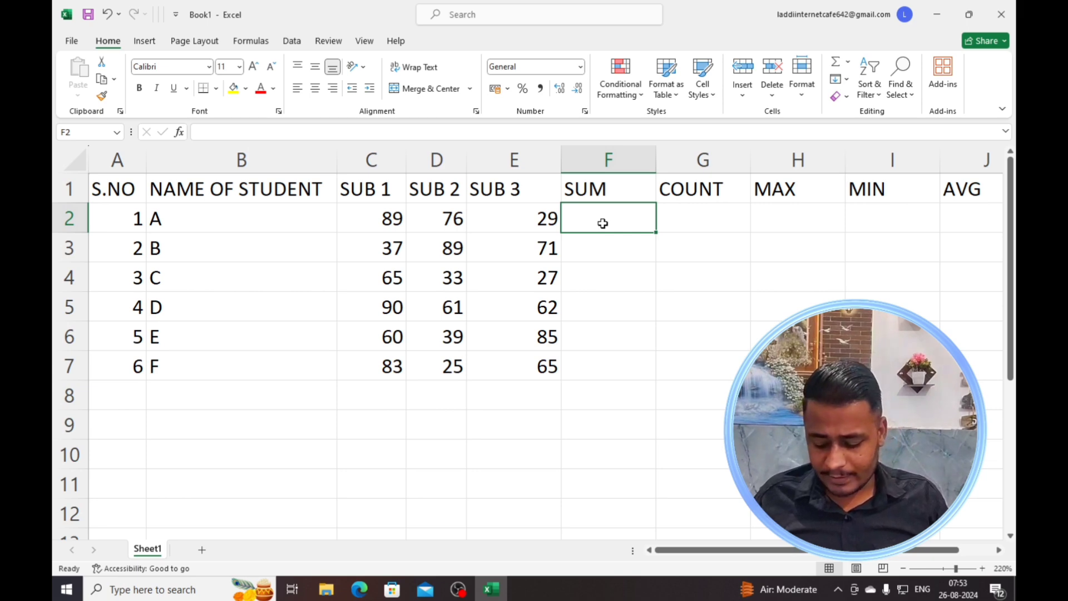
pyautogui.press('alt')
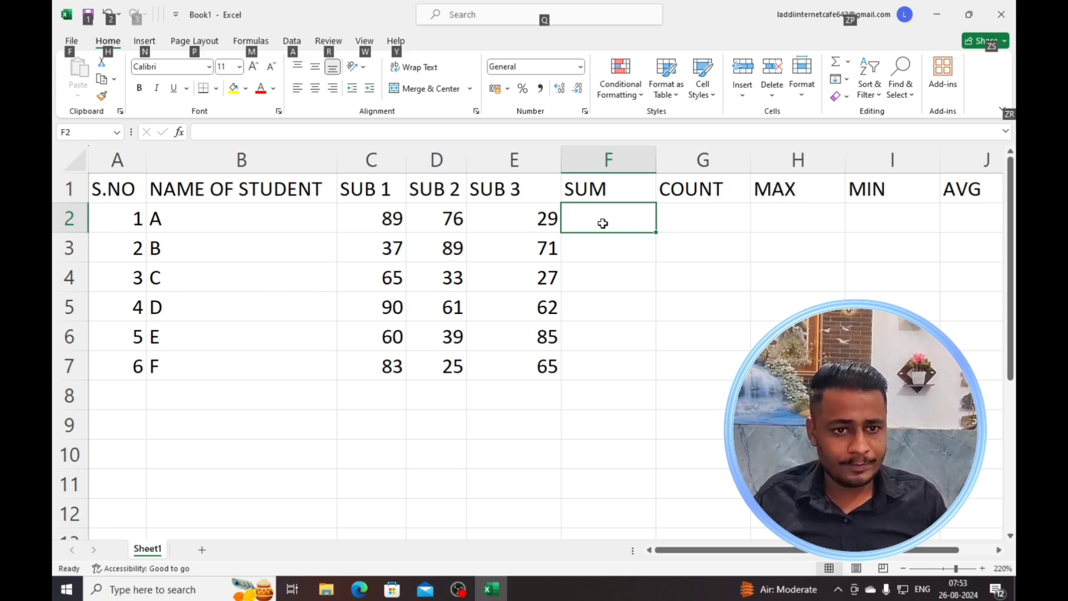
pyautogui.hotkey('alt', '=')
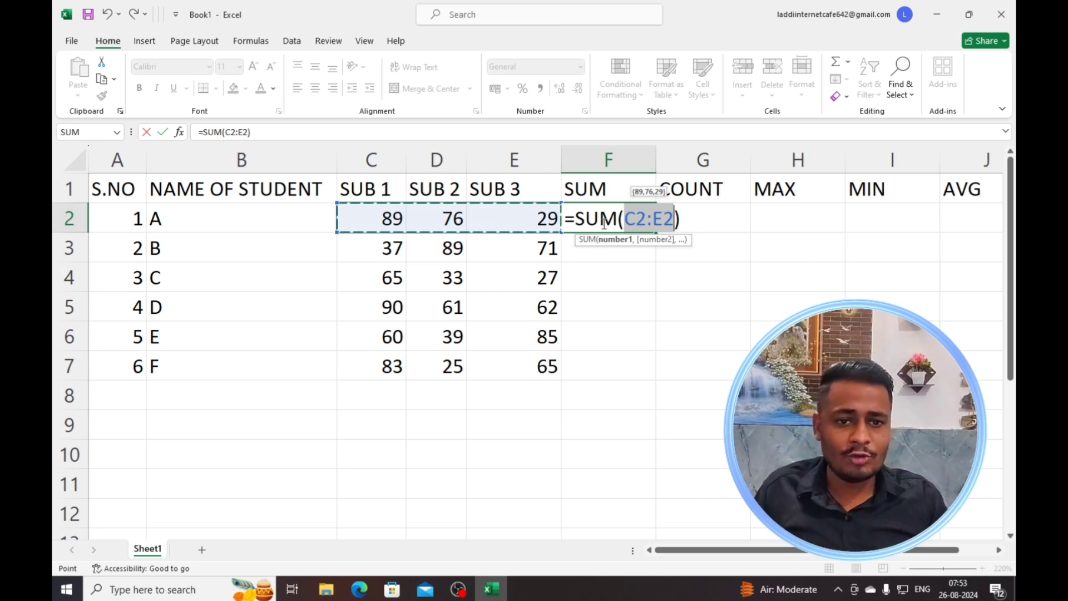
pyautogui.press('Return')
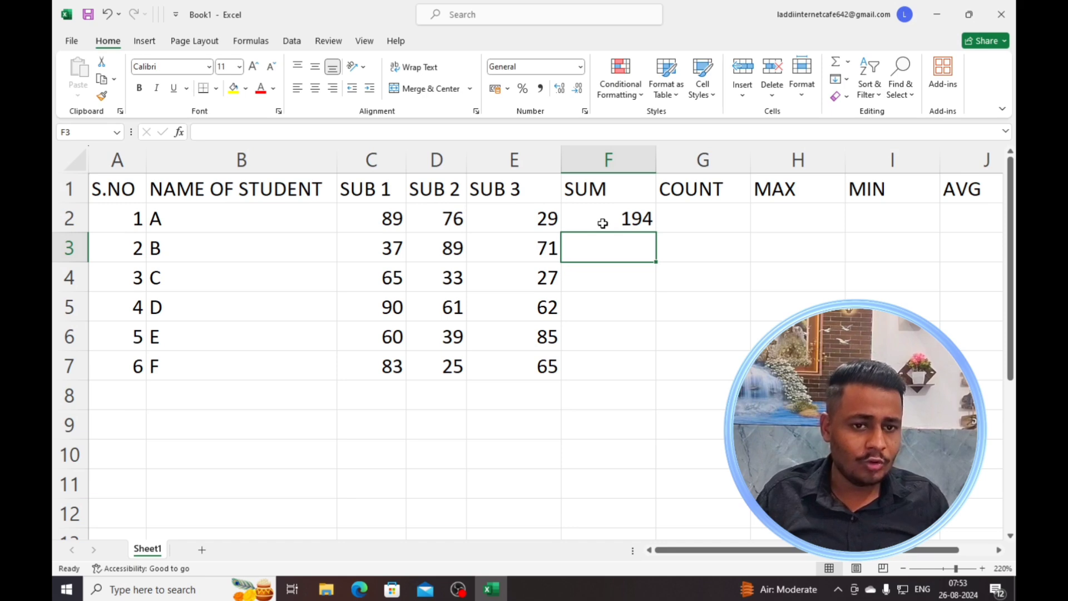
pyautogui.click(603, 223)
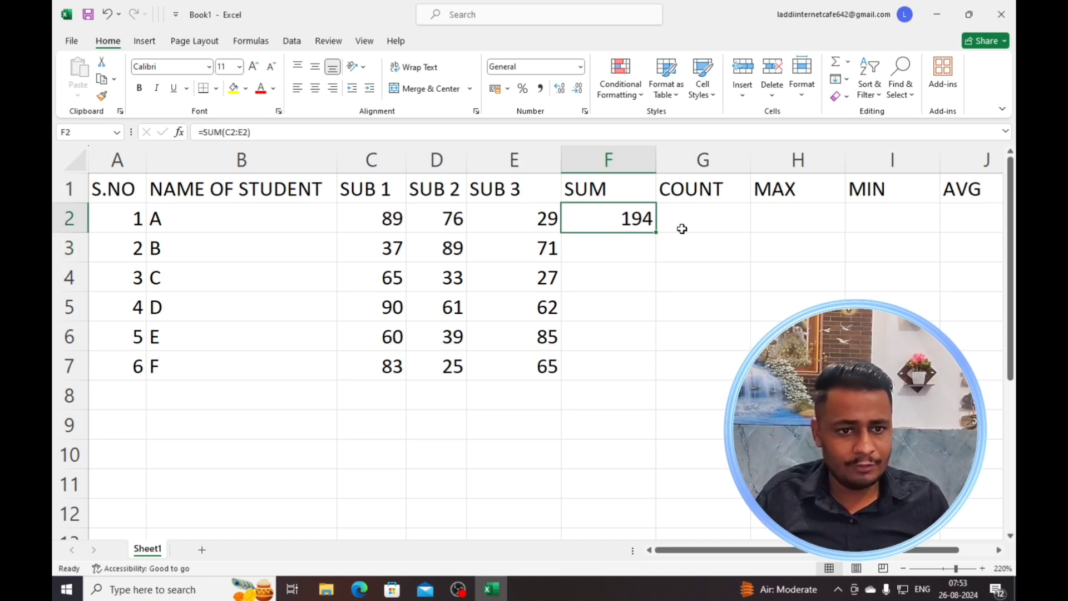
pyautogui.doubleClick(655, 233)
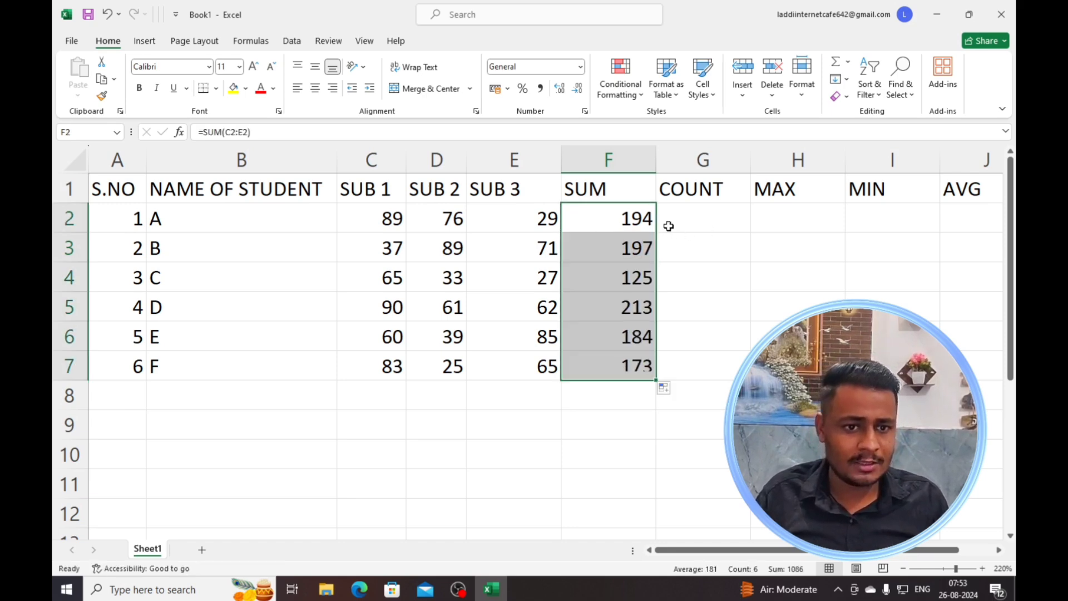
# - Count student A's subject marks in G2 with =COUNT(C2:E2) and fill the formula down the COUNT column to G7
pyautogui.click(702, 213)
pyautogui.write('=COUNT')
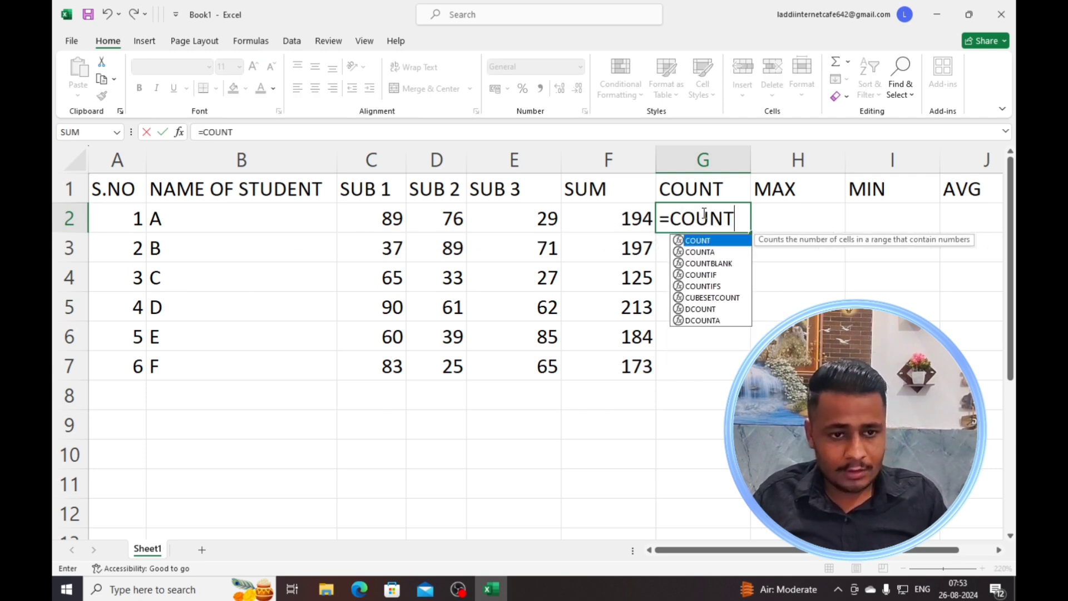
pyautogui.write('(')
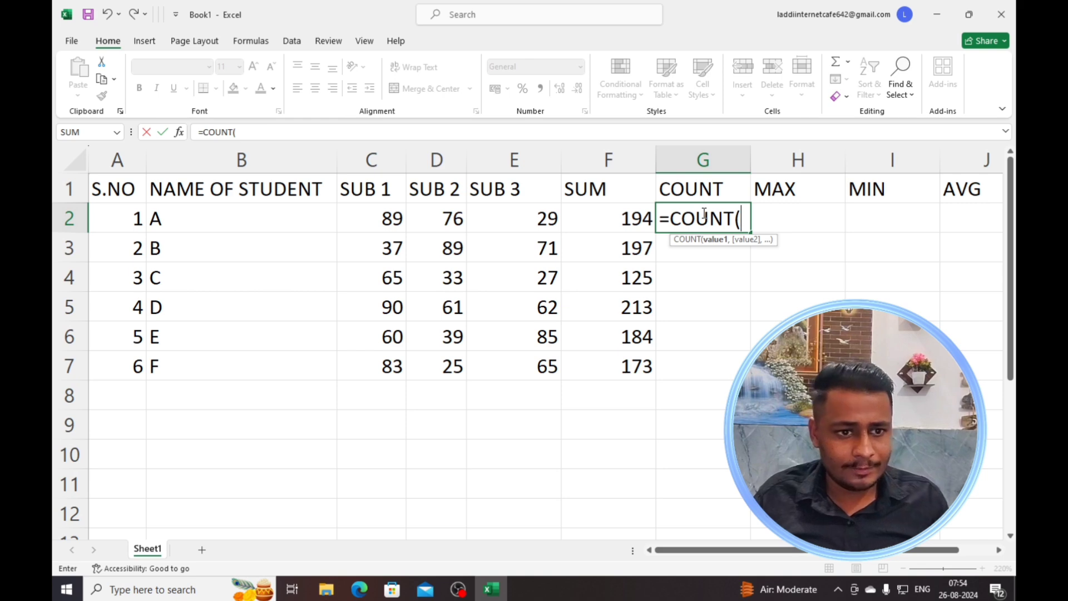
pyautogui.moveTo(374, 217); pyautogui.dragTo(518, 222)
pyautogui.write(')')
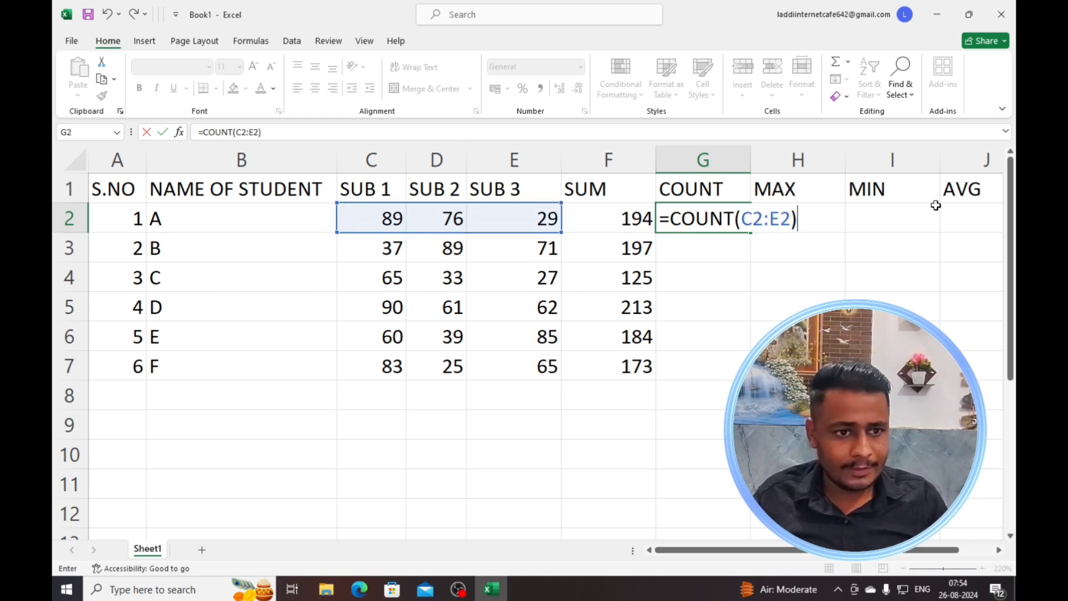
pyautogui.press('Return')
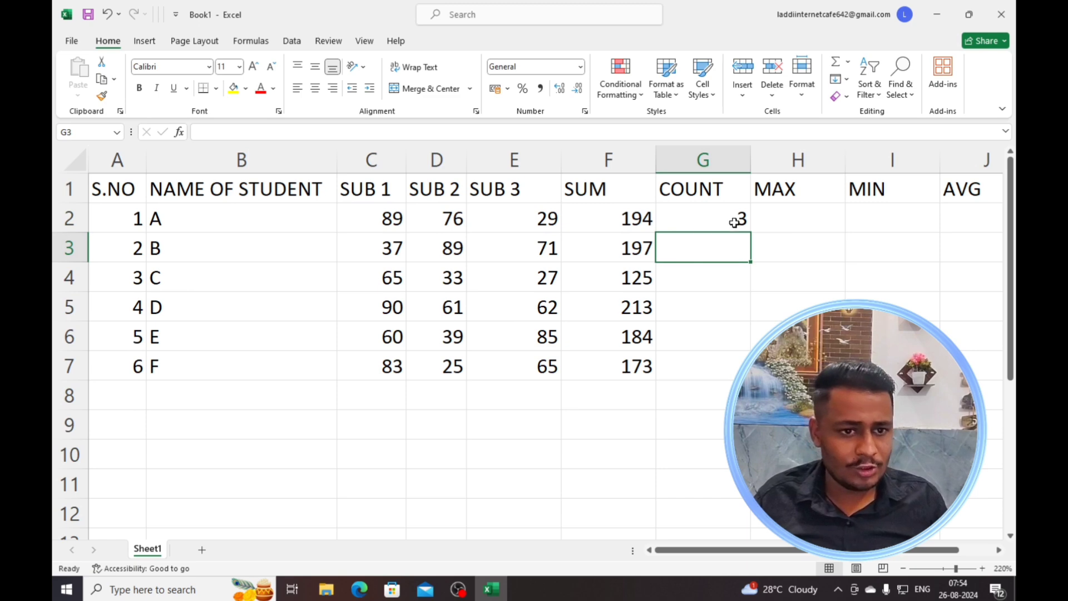
pyautogui.click(705, 221)
pyautogui.doubleClick(750, 234)
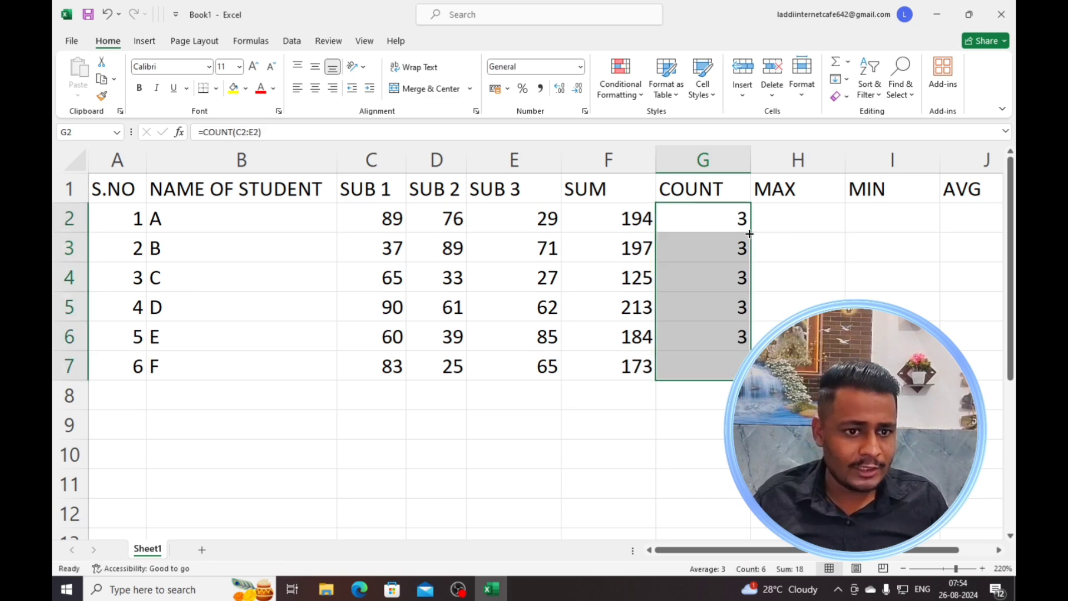
# - Find student A's highest mark in H2 using the AutoSum Max option, with the range reduced to C2:E2
pyautogui.click(812, 213)
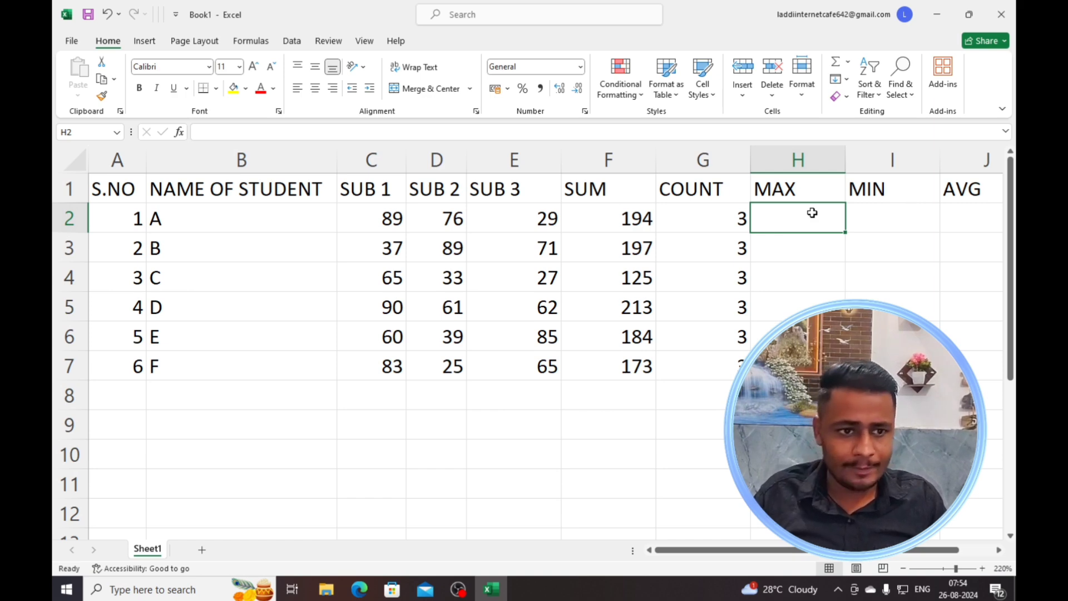
pyautogui.press('alt')
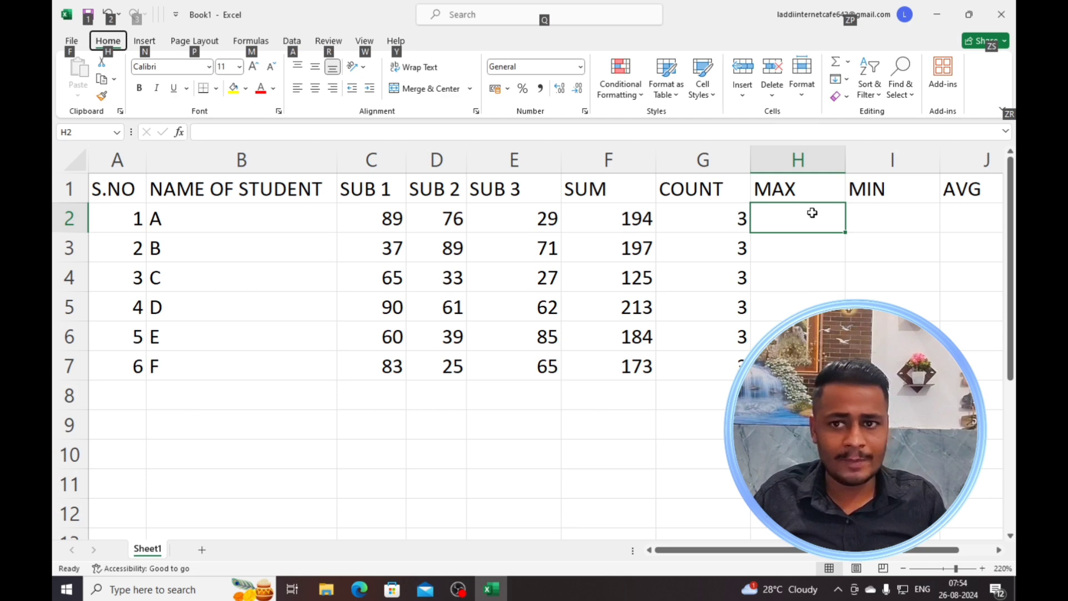
pyautogui.press('h')
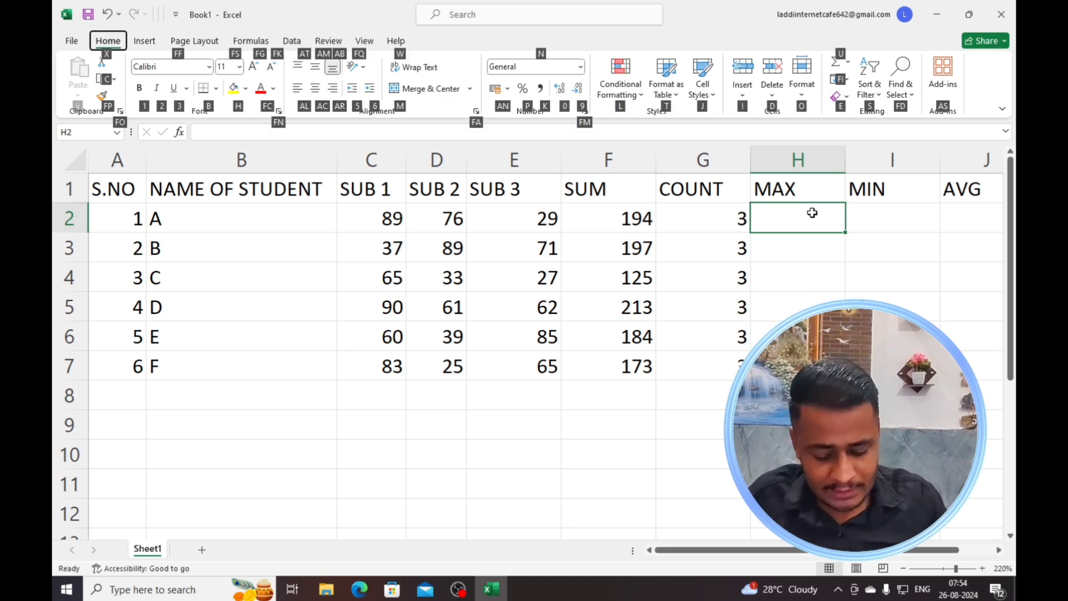
pyautogui.press('u')
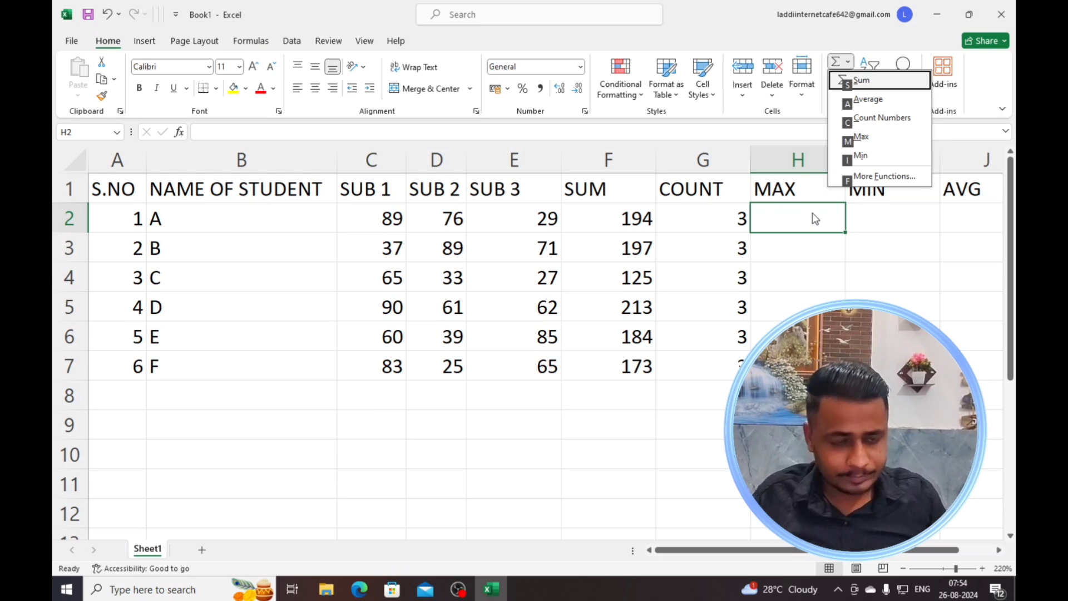
pyautogui.press('m')
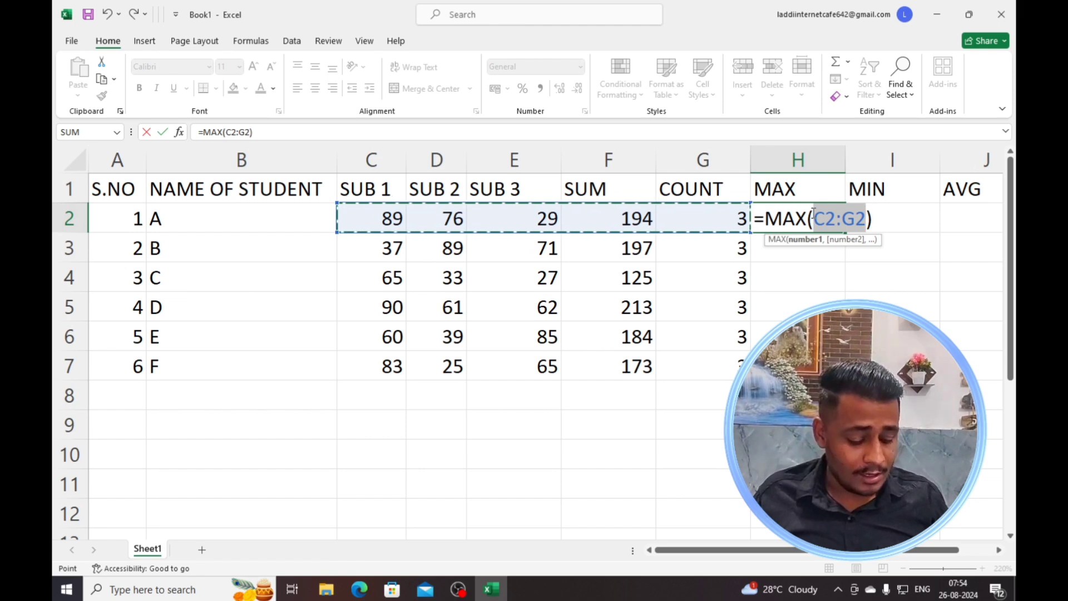
pyautogui.hotkey('shift', 'Left')
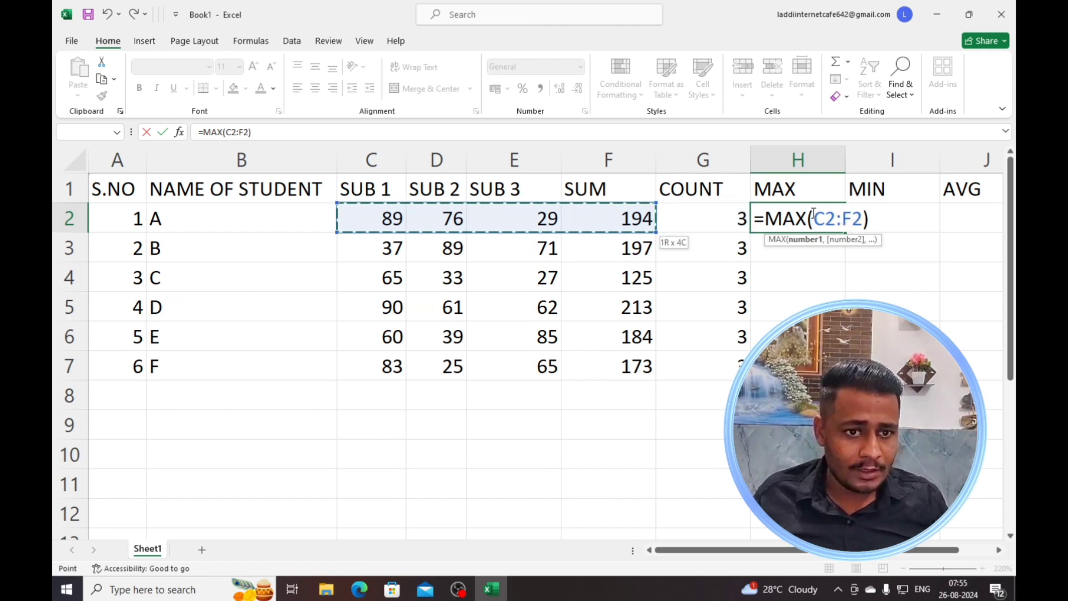
pyautogui.hotkey('shift', 'Left')
pyautogui.press('Return')
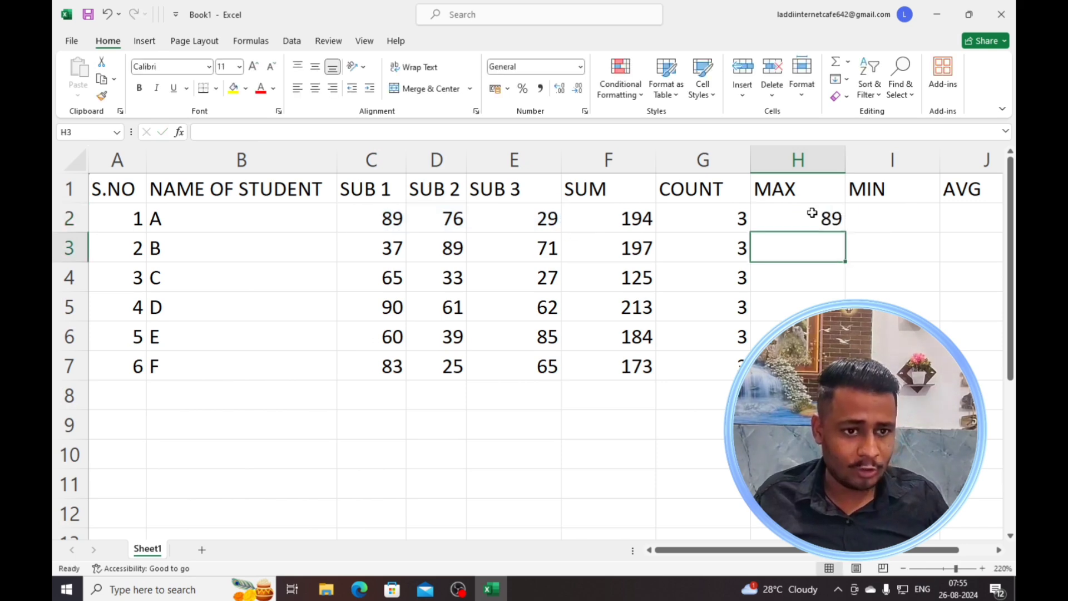
# - Find student A's lowest mark in I2 using the AutoSum Min option, with the range reduced to C2:E2
pyautogui.click(812, 213)
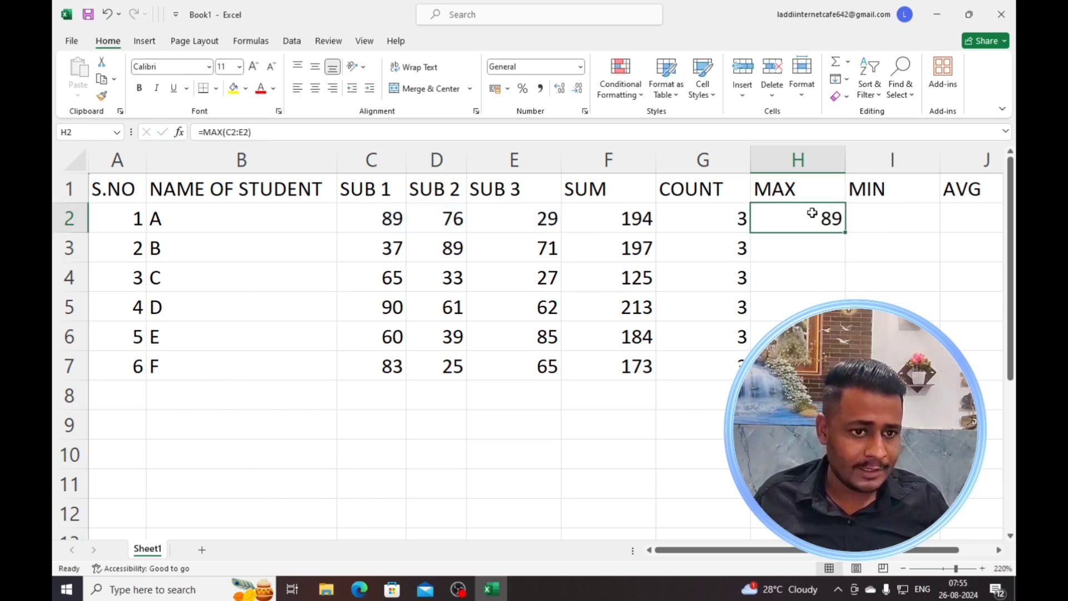
pyautogui.press('Right')
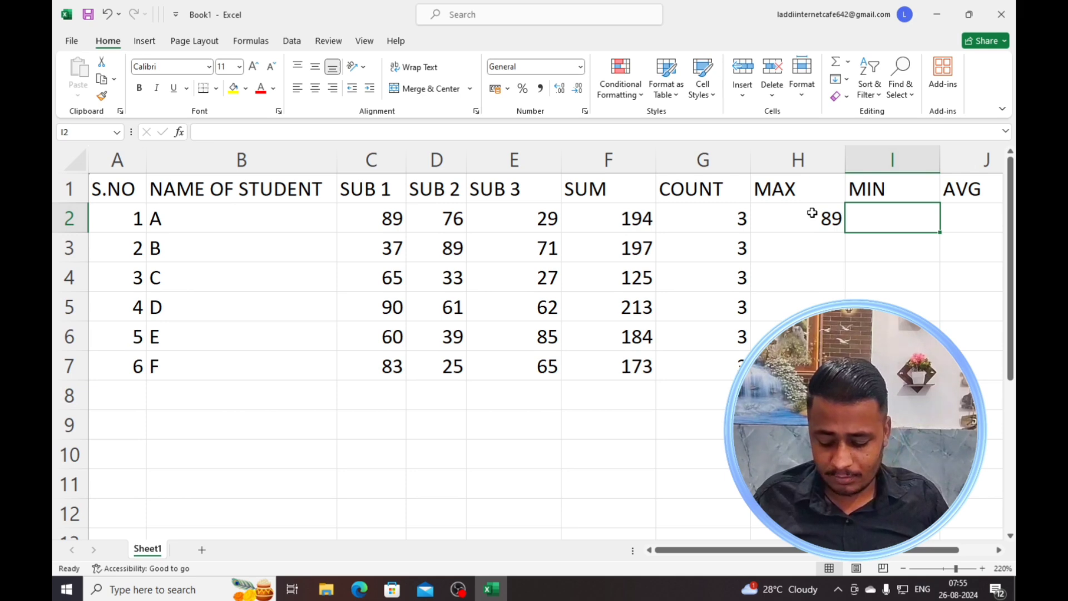
pyautogui.press('alt')
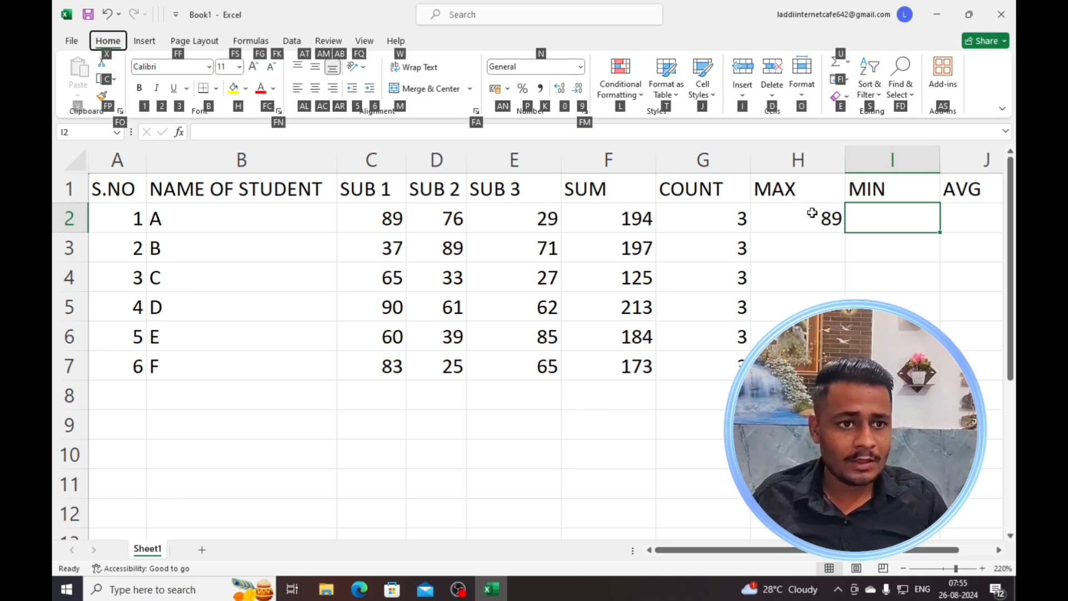
pyautogui.press('u')
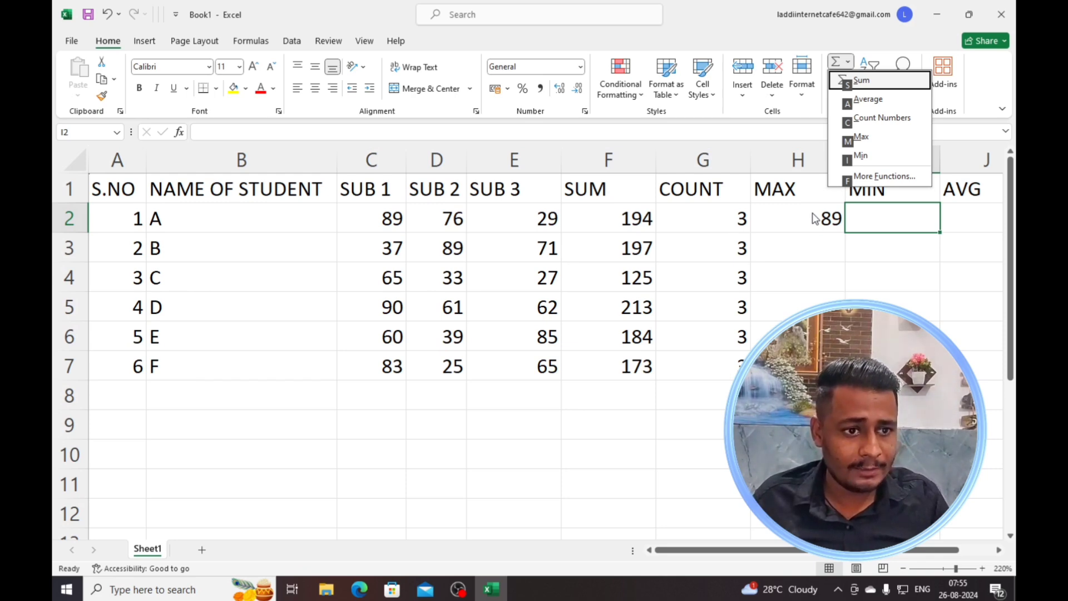
pyautogui.press('i')
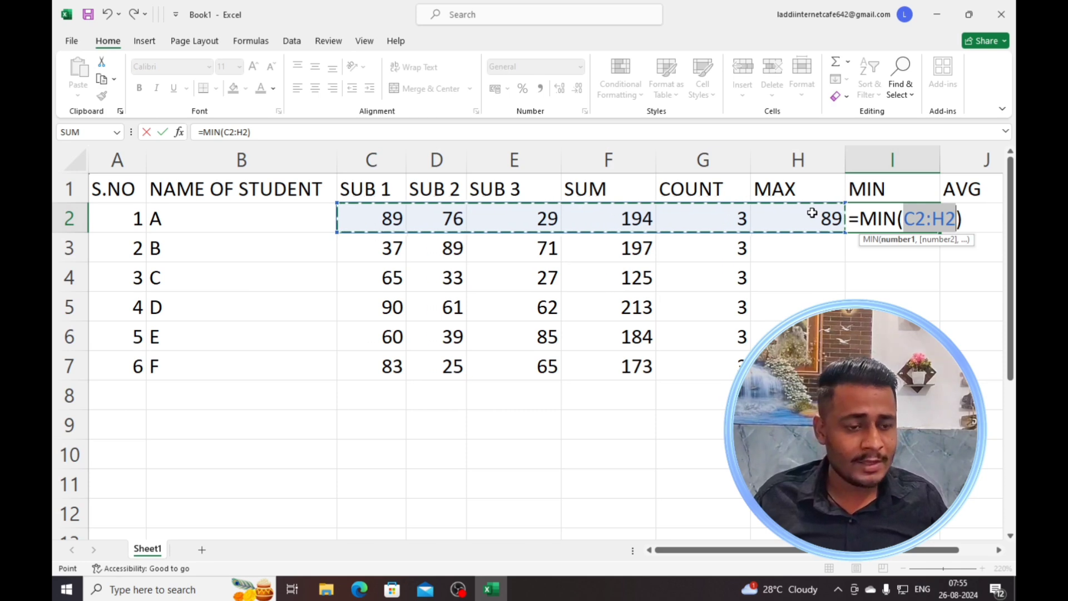
pyautogui.hotkey('shift', 'Left')
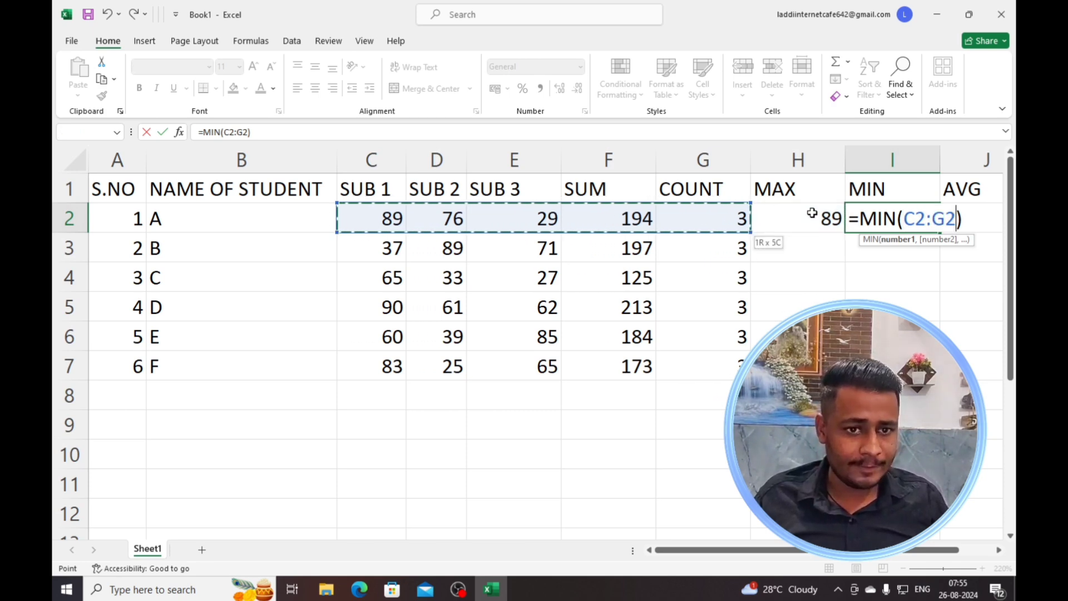
pyautogui.hotkey('shift', 'Left')
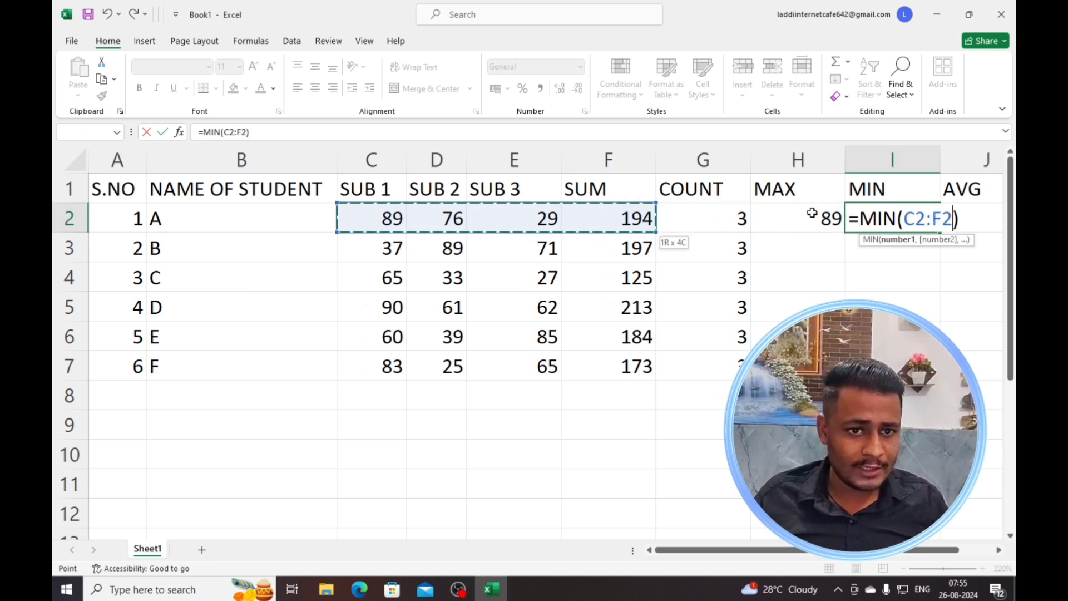
pyautogui.hotkey('shift', 'Left')
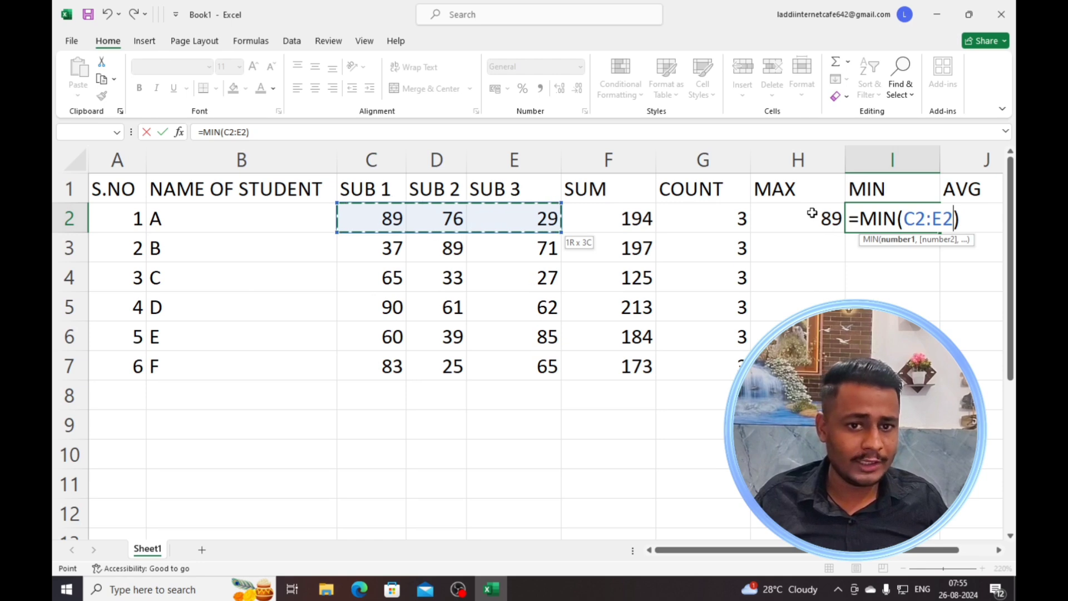
pyautogui.press('Return')
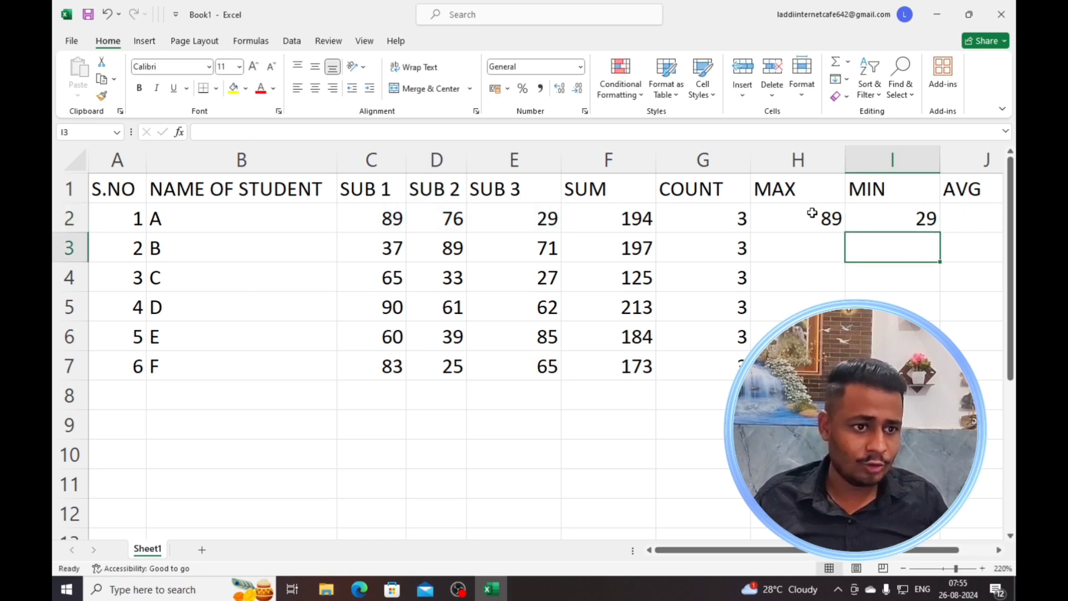
# - Average student A's marks in J2 using the AutoSum Average option, with the range reduced to C2:E2
pyautogui.press('Up')
pyautogui.press('Right')
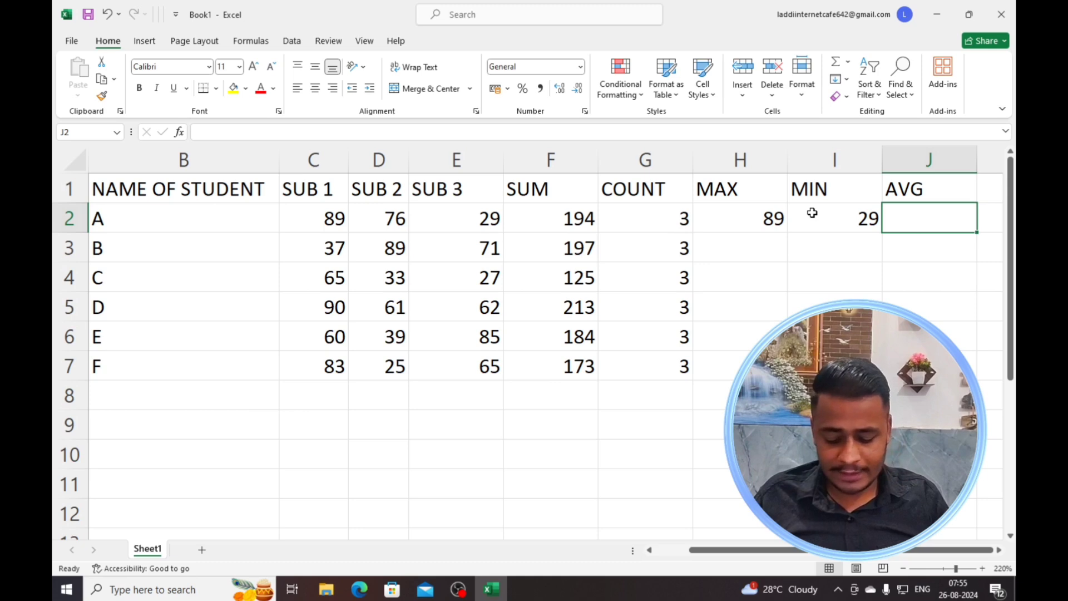
pyautogui.press('alt')
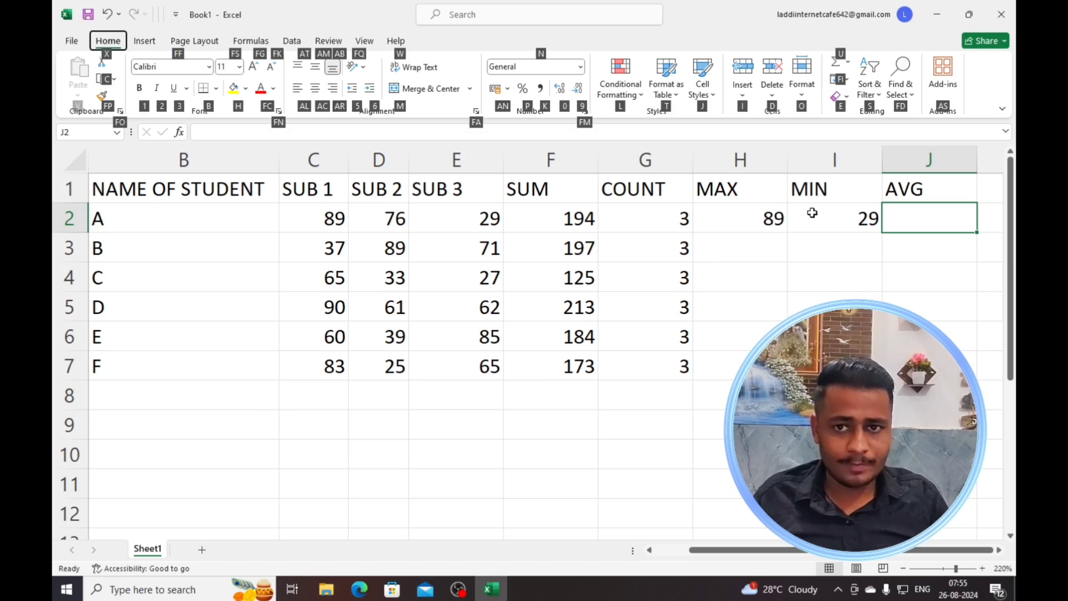
pyautogui.press('u')
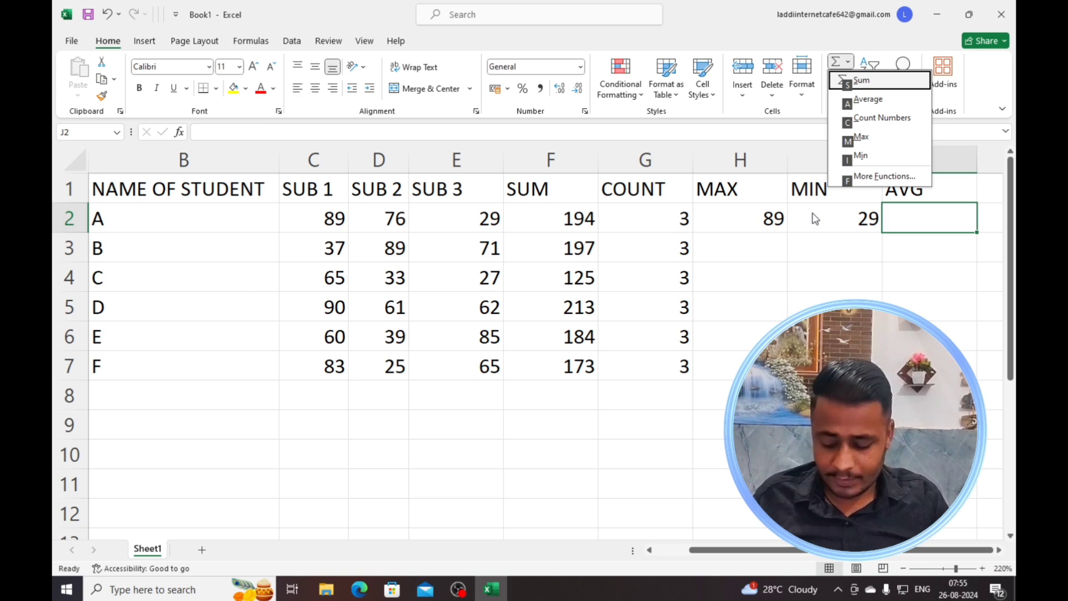
pyautogui.press('a')
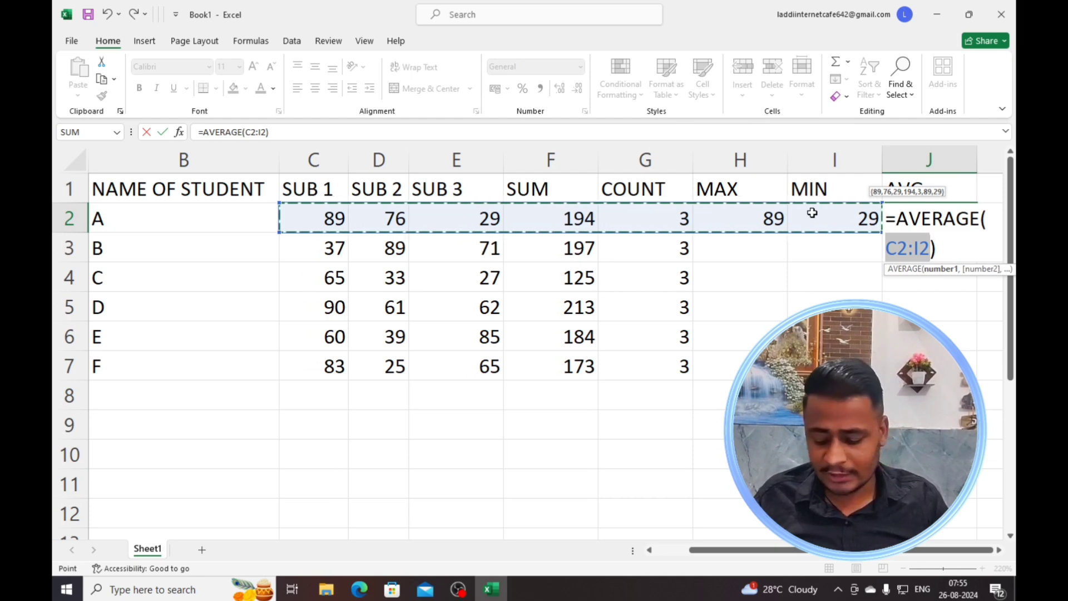
pyautogui.hotkey('shift', 'Left')
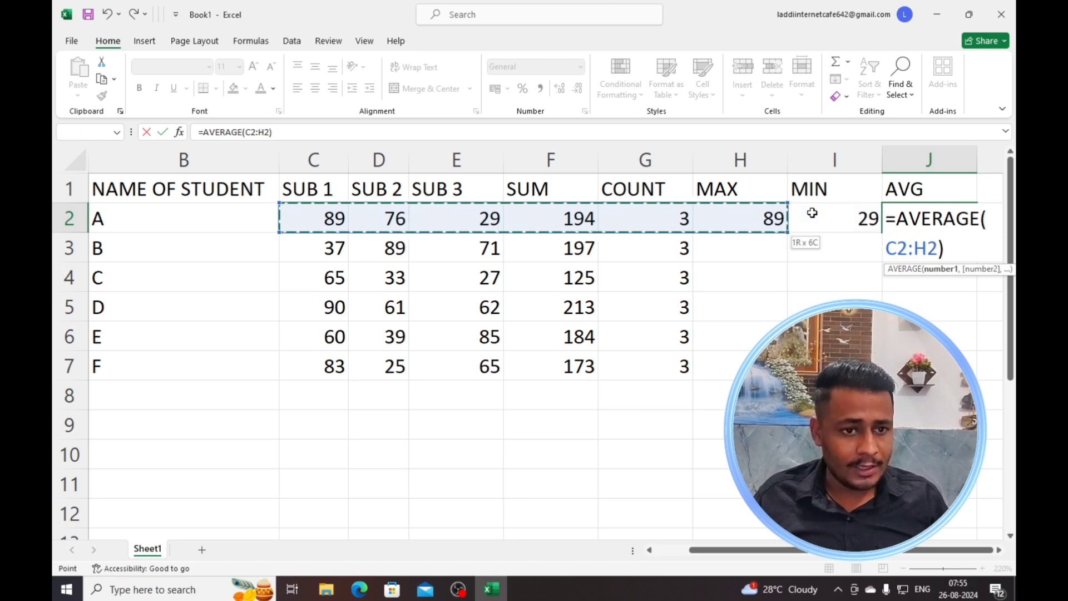
pyautogui.hotkey('shift', 'Left')
pyautogui.hotkey('shift', 'Left')
pyautogui.hotkey('shift', 'Left')
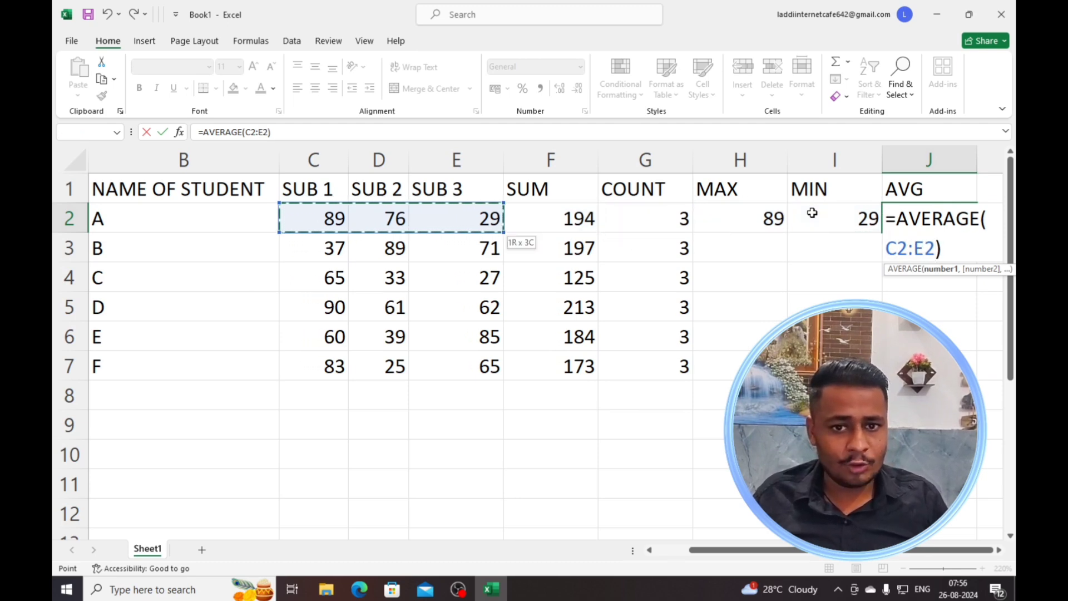
pyautogui.press('Return')
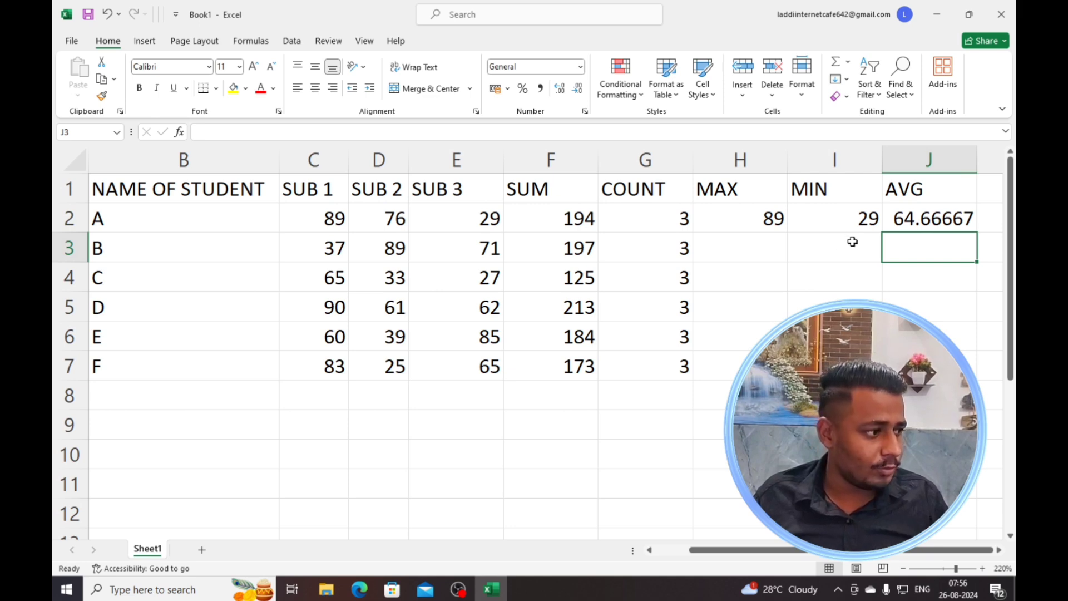
# - Fill student A's MAX, MIN and AVG formulas in H2:J2 down to row 7 for all students
pyautogui.click(754, 214)
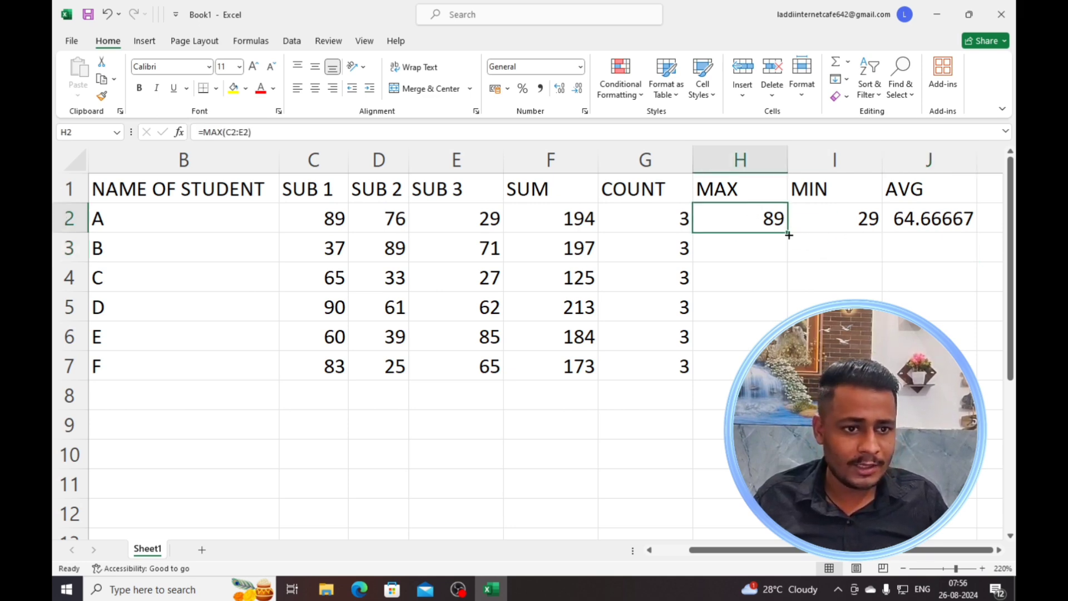
pyautogui.press('Down')
pyautogui.press('Down')
pyautogui.press('Down')
pyautogui.moveTo(731, 214); pyautogui.dragTo(929, 365)
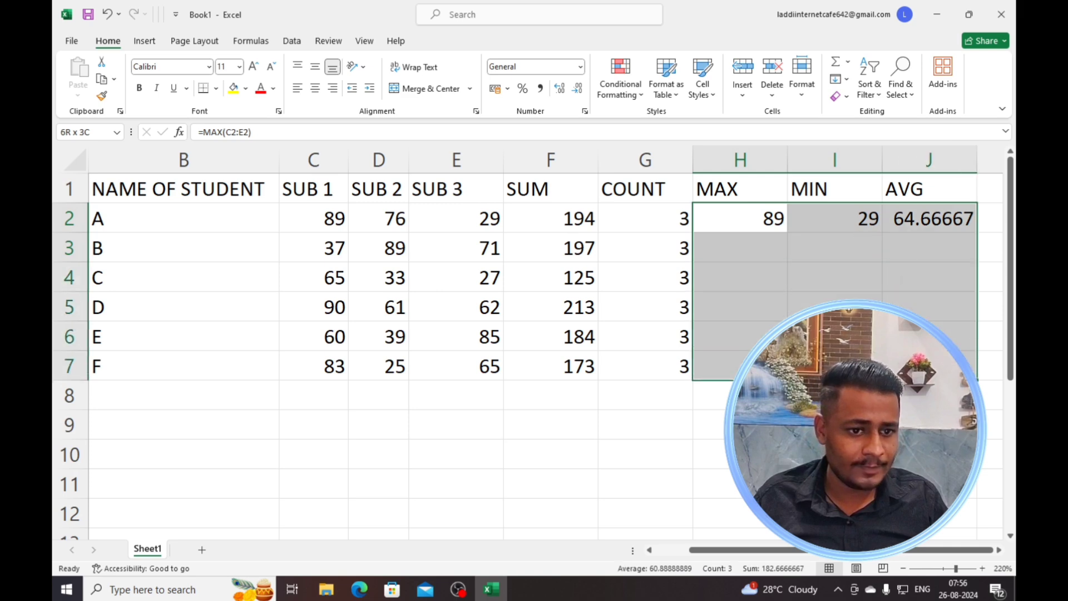
pyautogui.click(927, 307)
pyautogui.moveTo(732, 211); pyautogui.dragTo(940, 222)
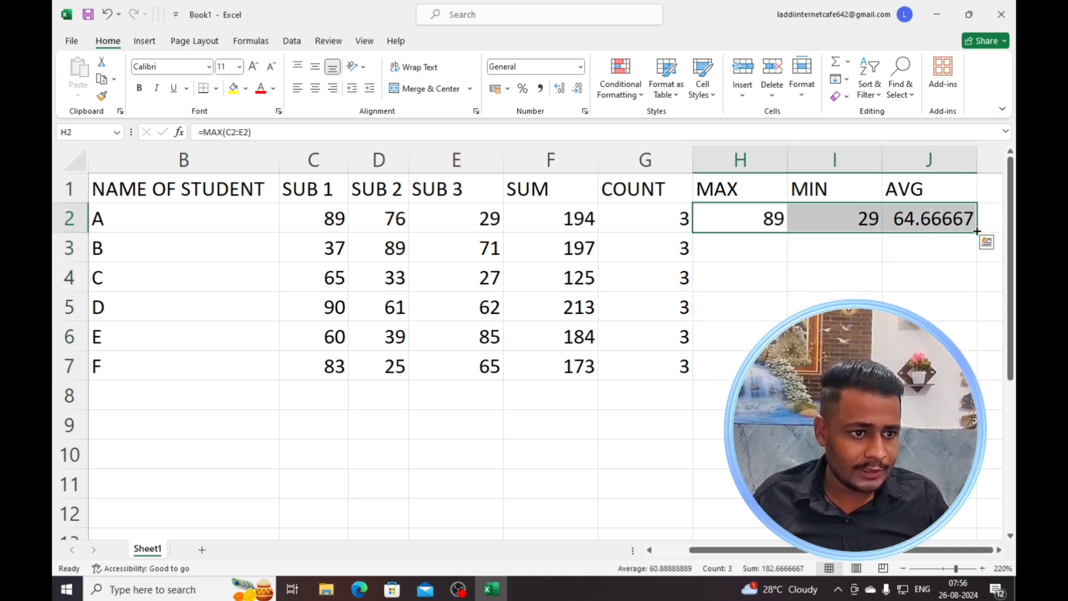
pyautogui.doubleClick(977, 232)
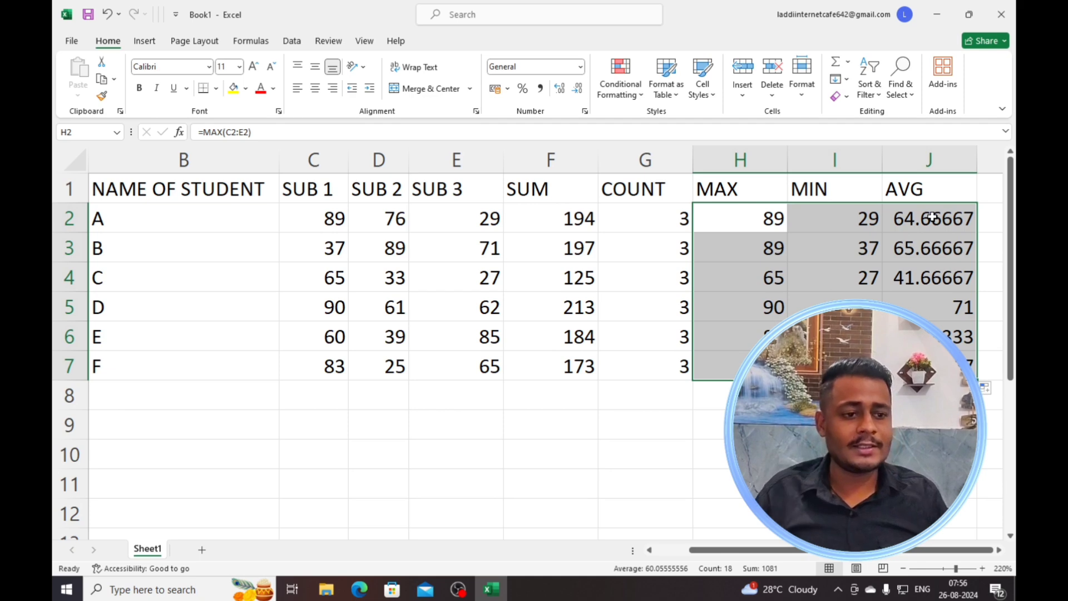